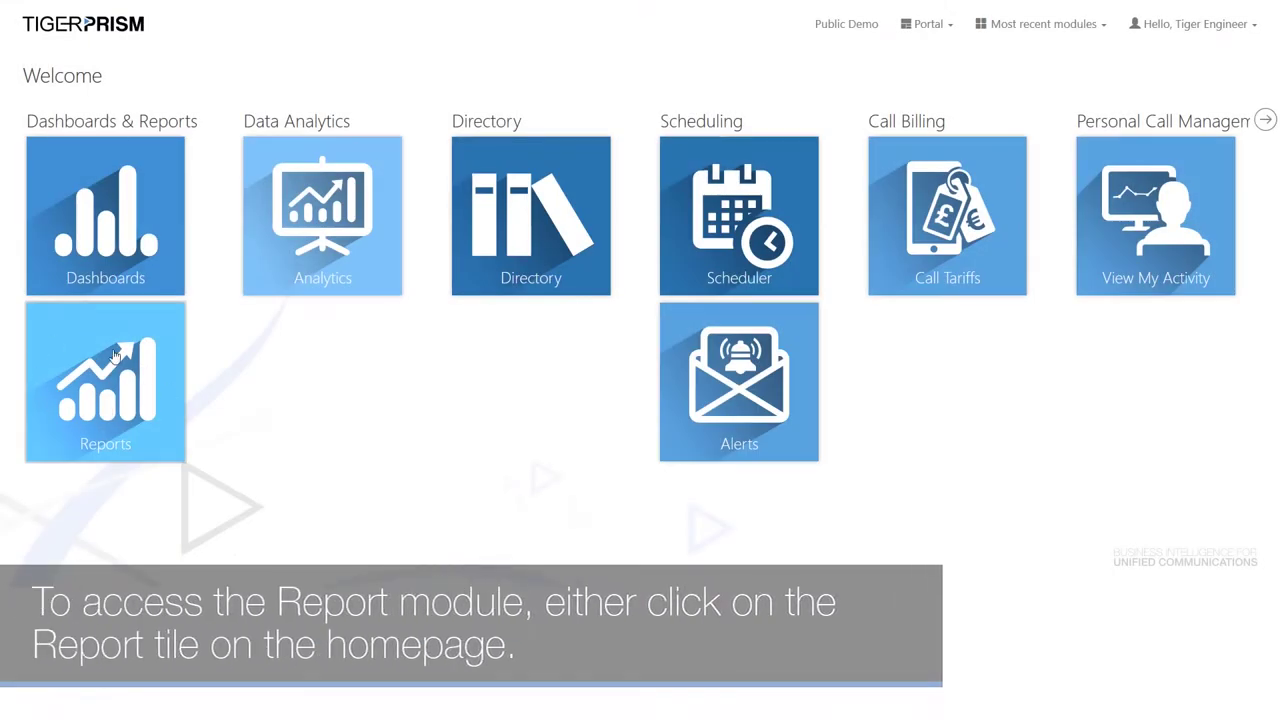
Open the Reports module using the Reports tile on the Tiger Prism homepage.
left_click(115, 355)
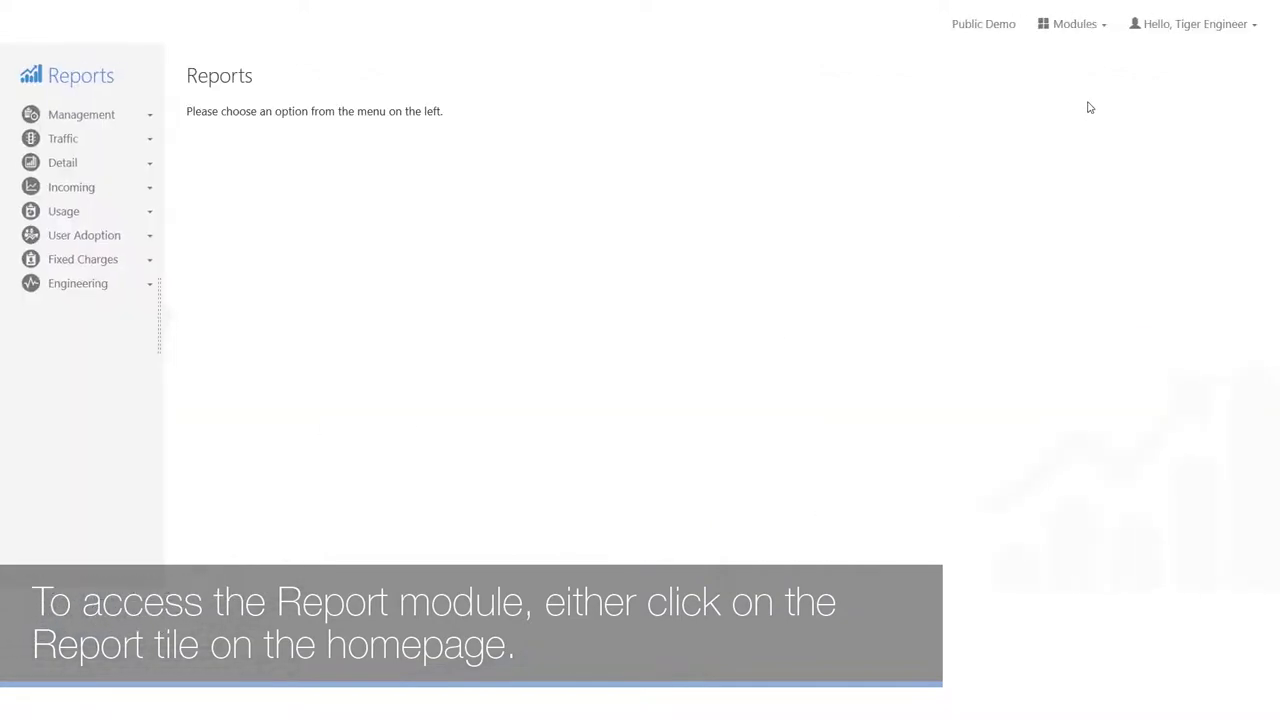
Reopen Reports from the Modules list and browse the Management reports.
left_click(1078, 38)
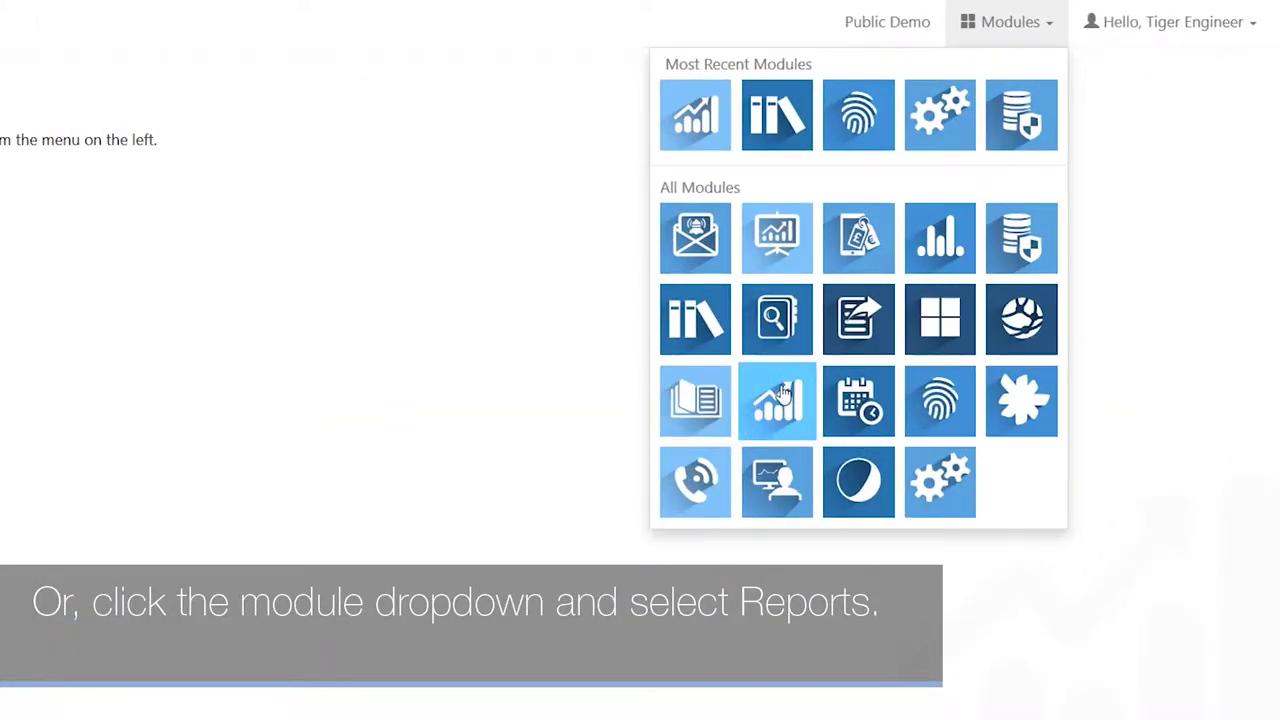
left_click(783, 395)
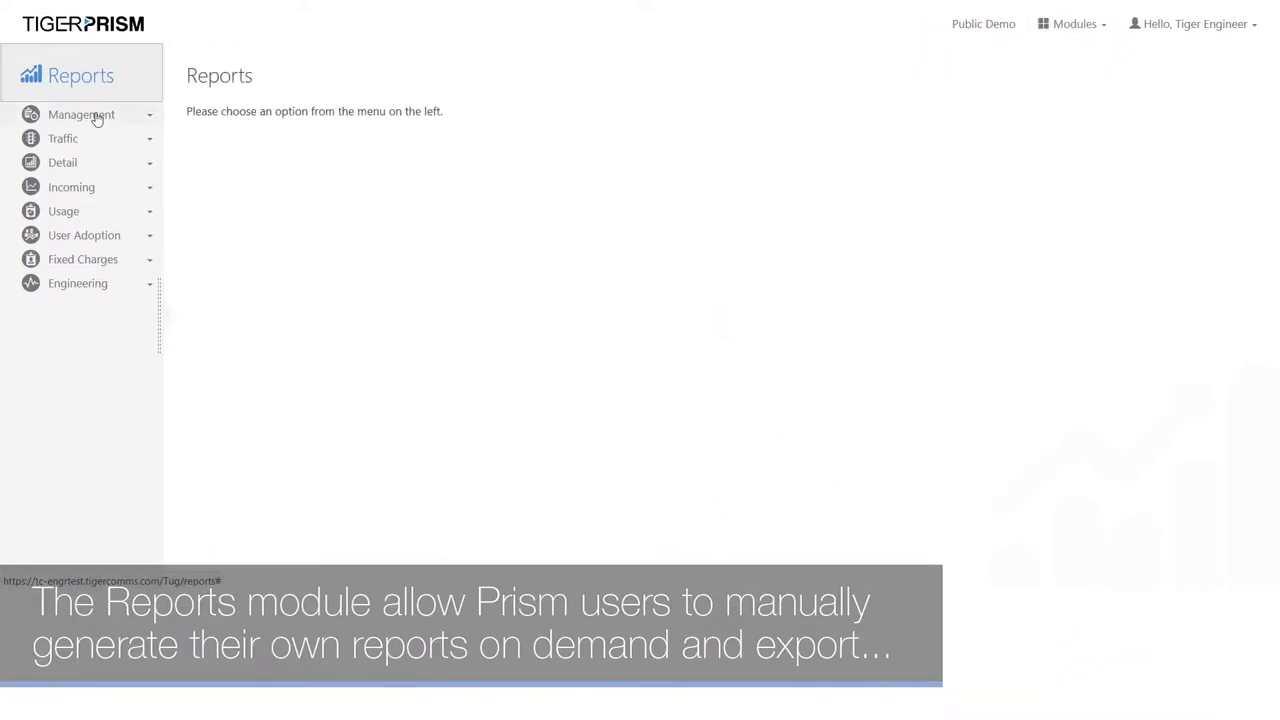
left_click(97, 116)
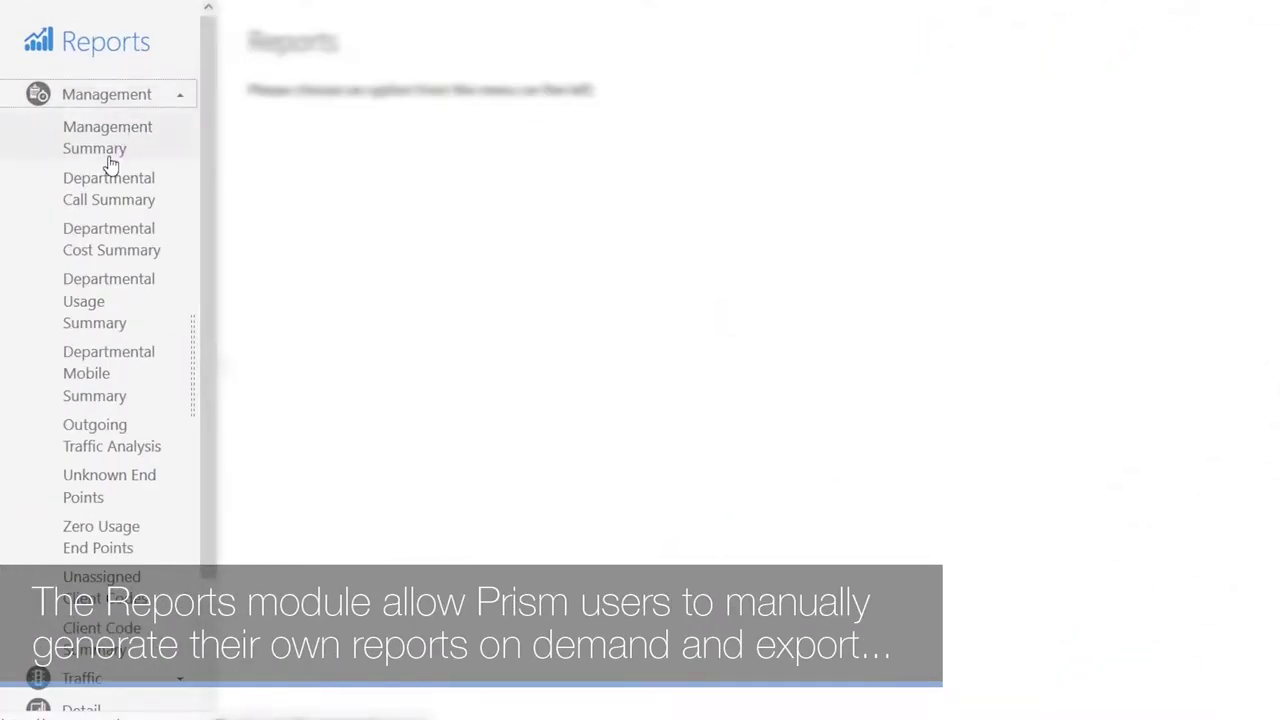
left_click(110, 160)
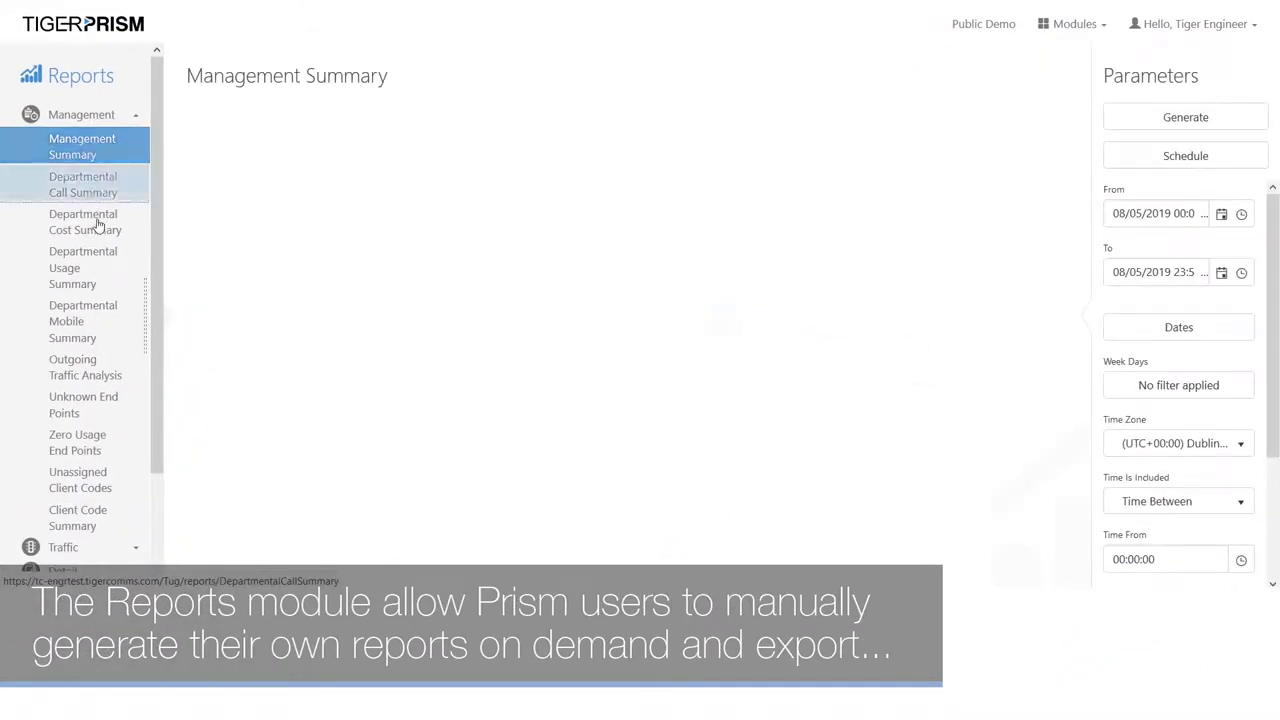
left_click(90, 184)
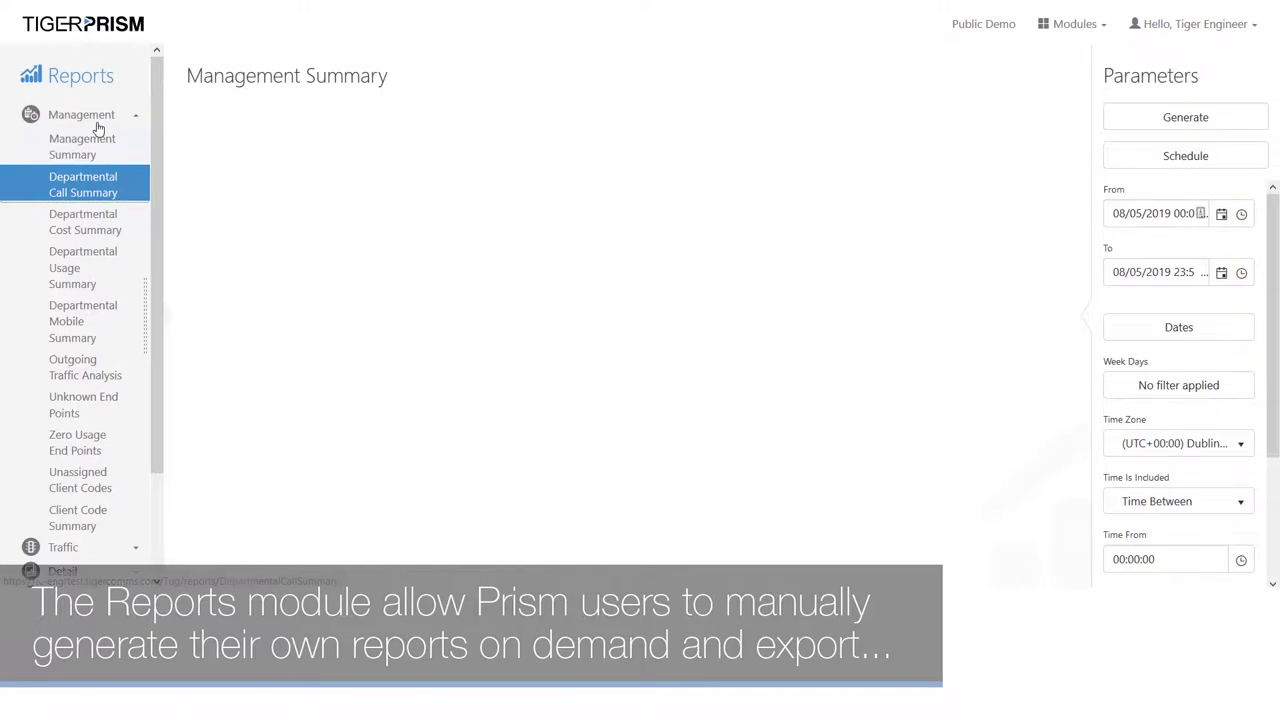
left_click(99, 122)
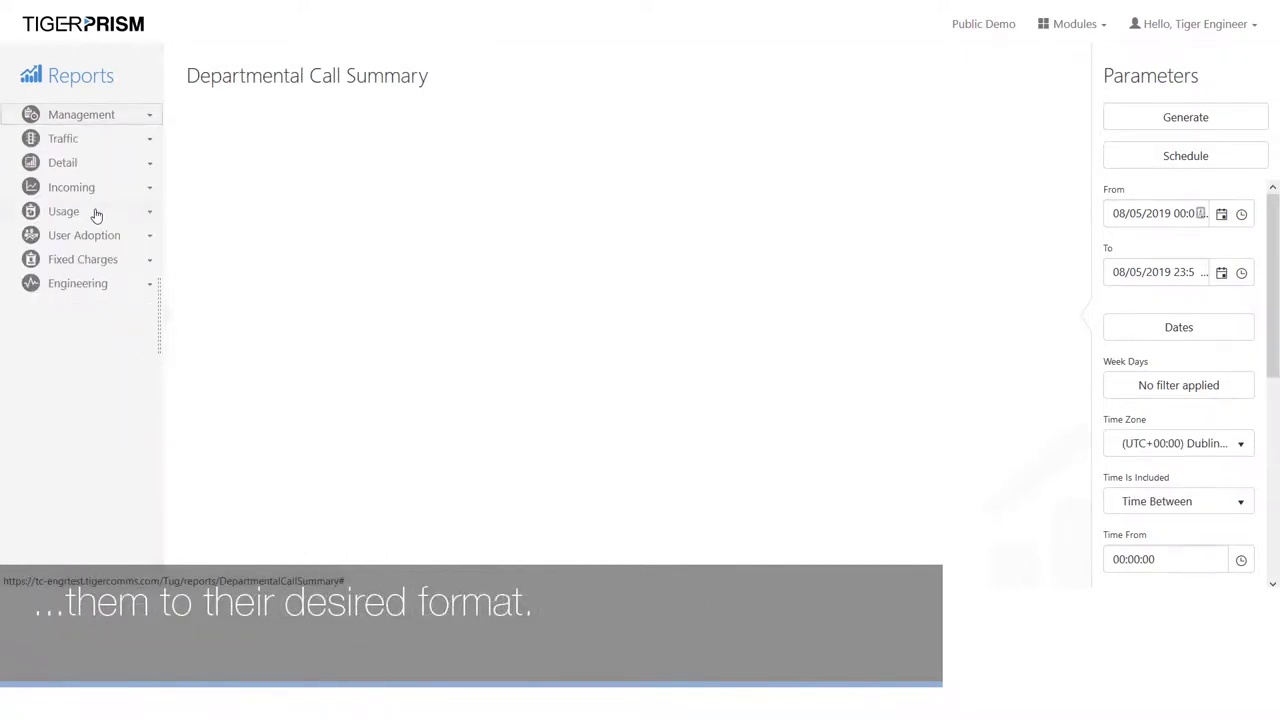
Browse the Incoming, Detail and Traffic categories, then open Call Information under Detail.
left_click(88, 189)
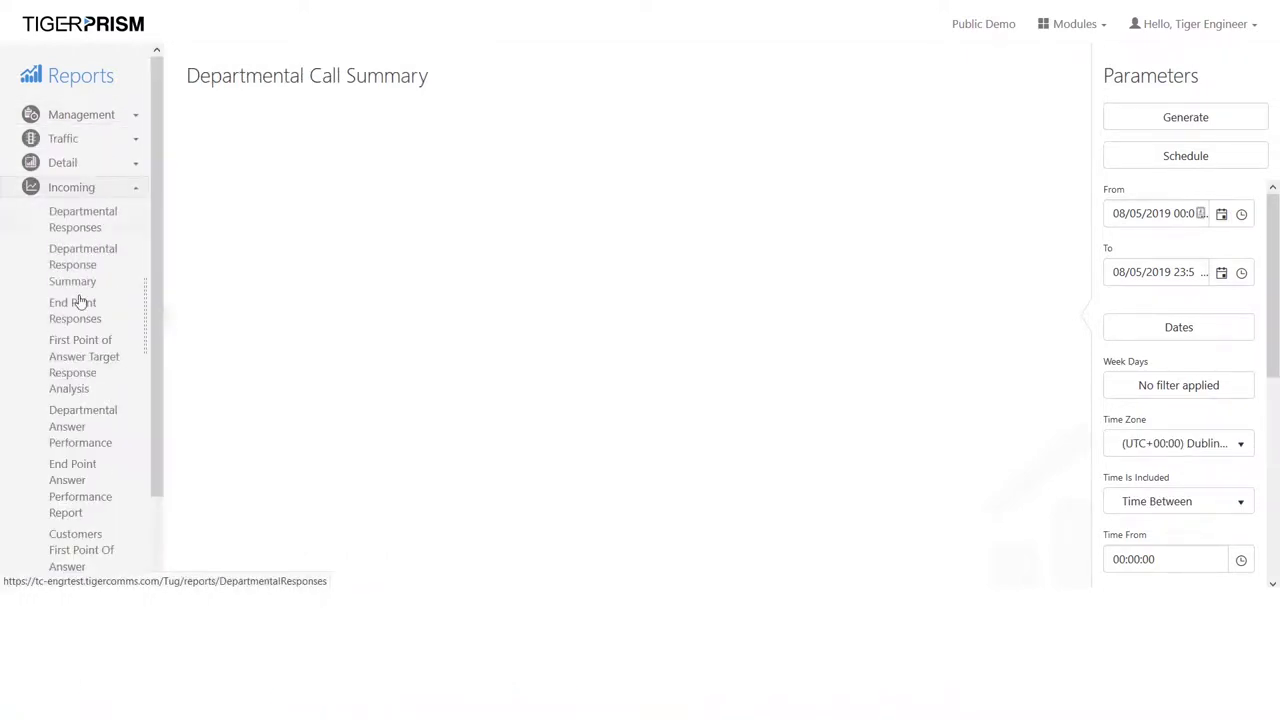
left_click(90, 189)
left_click(80, 165)
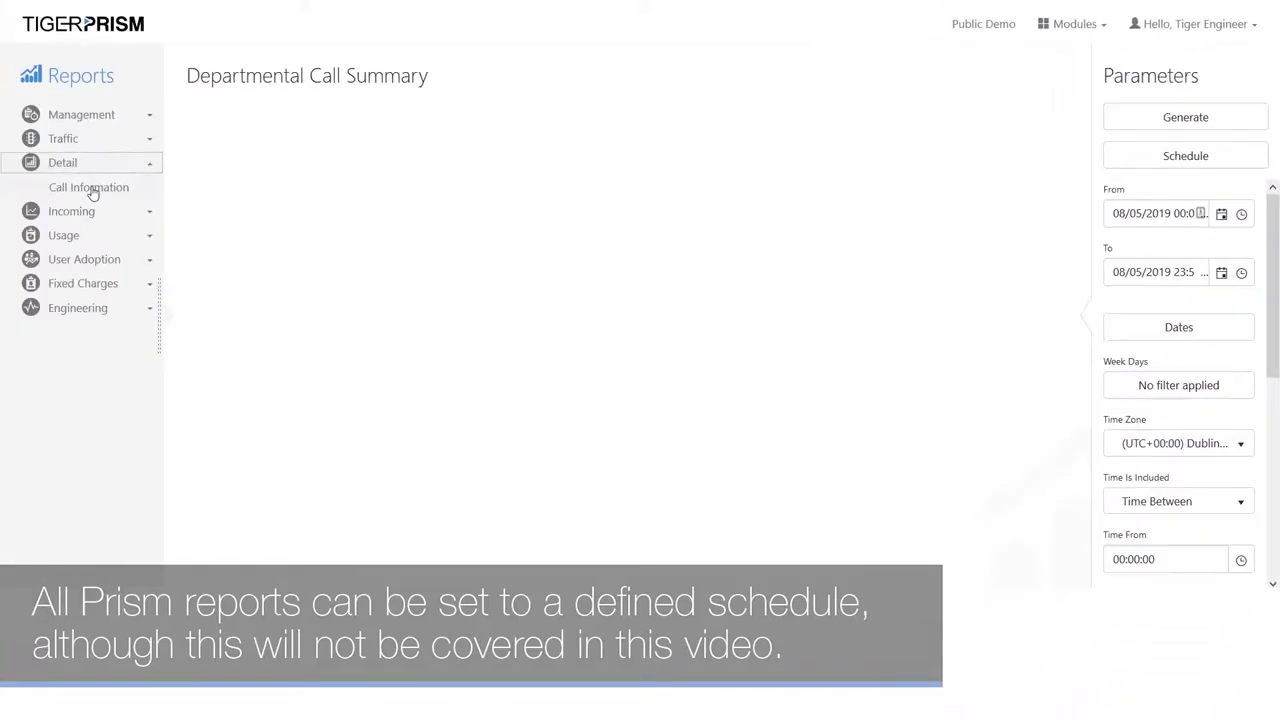
left_click(79, 146)
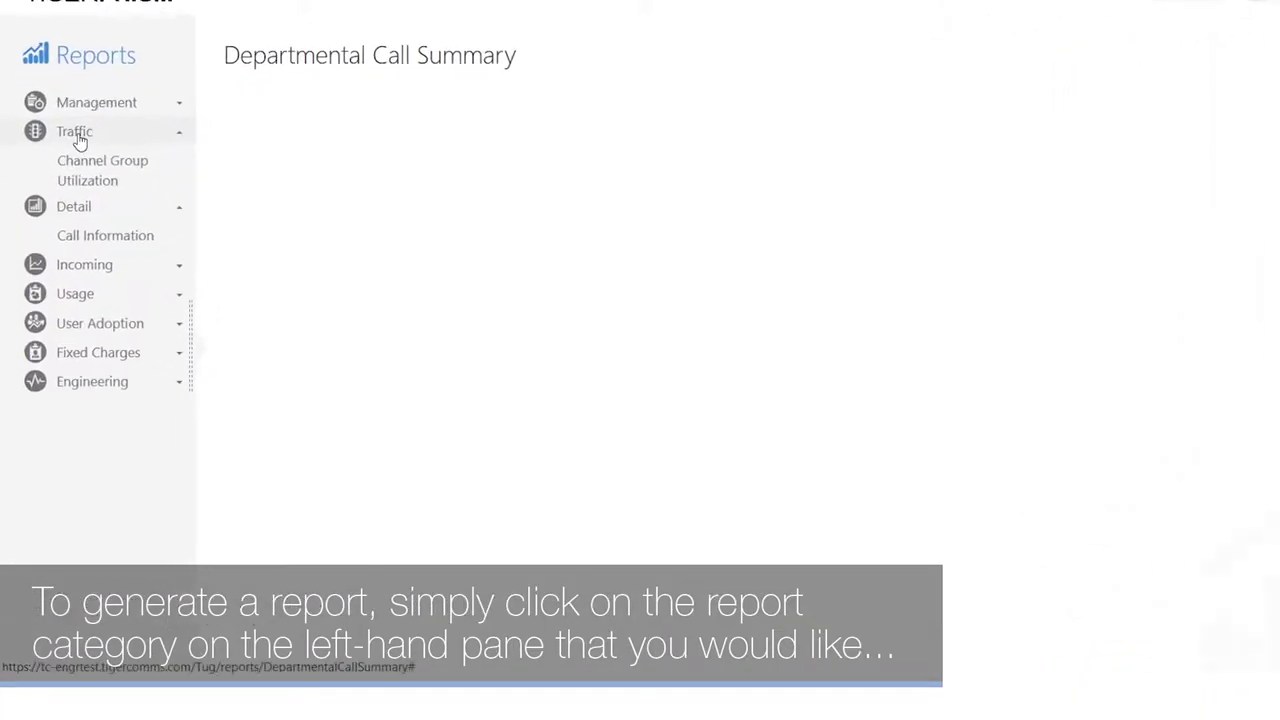
left_click(105, 96)
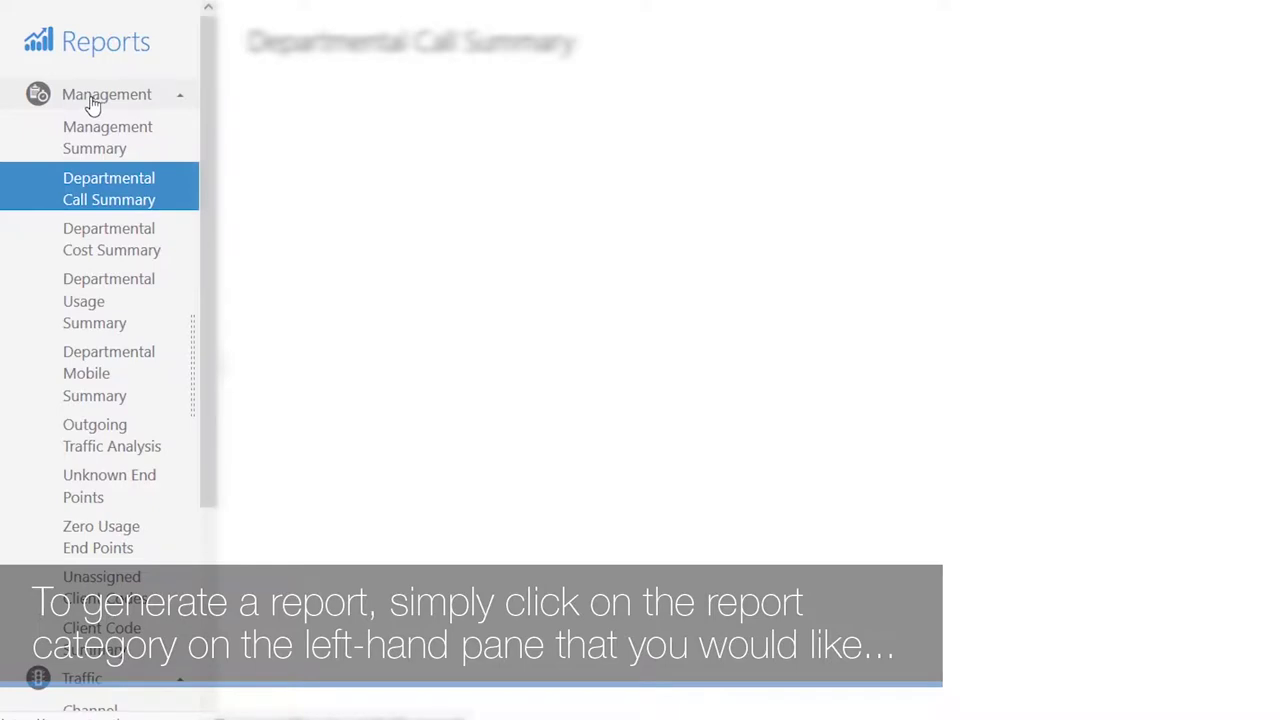
left_click(91, 100)
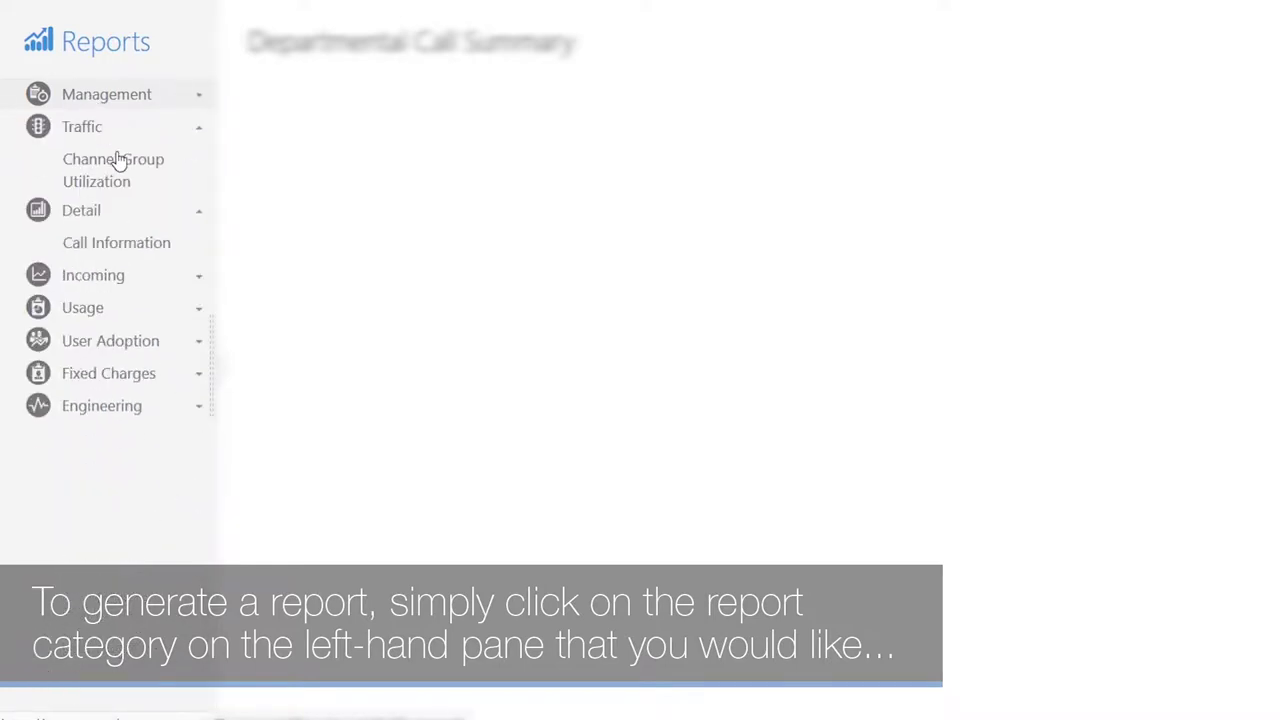
left_click(92, 248)
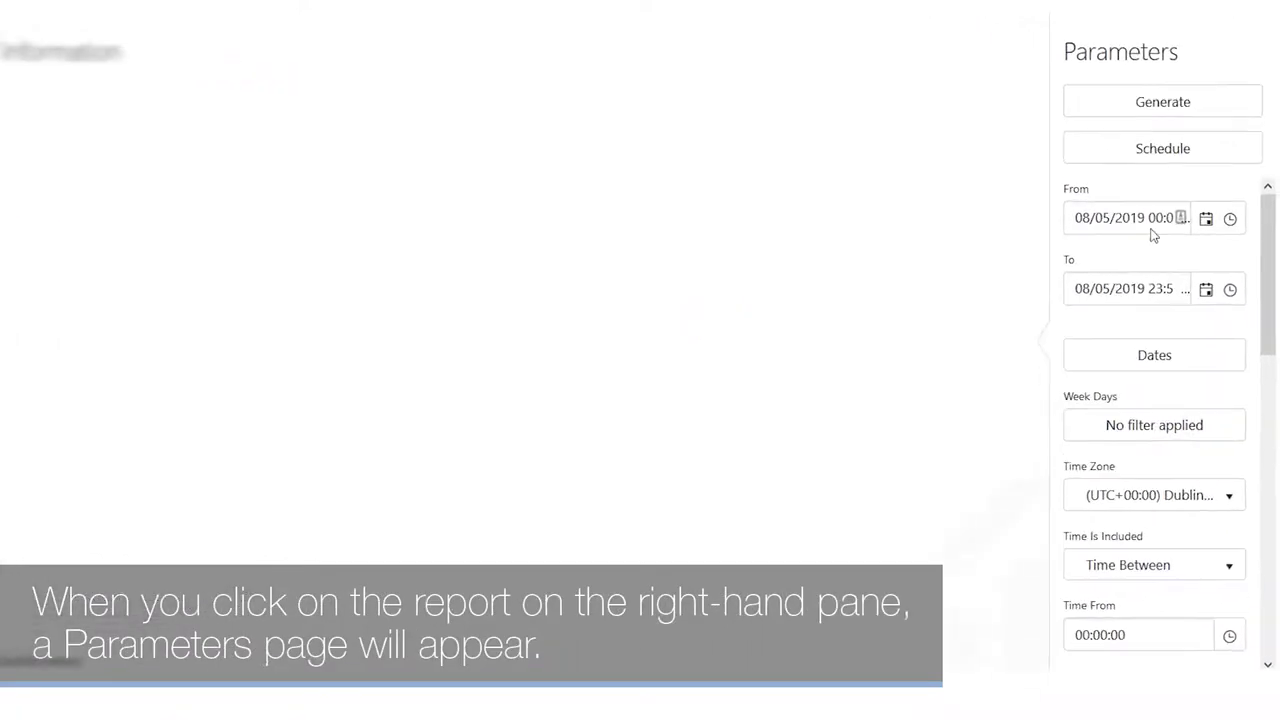
double_click(1051, 40)
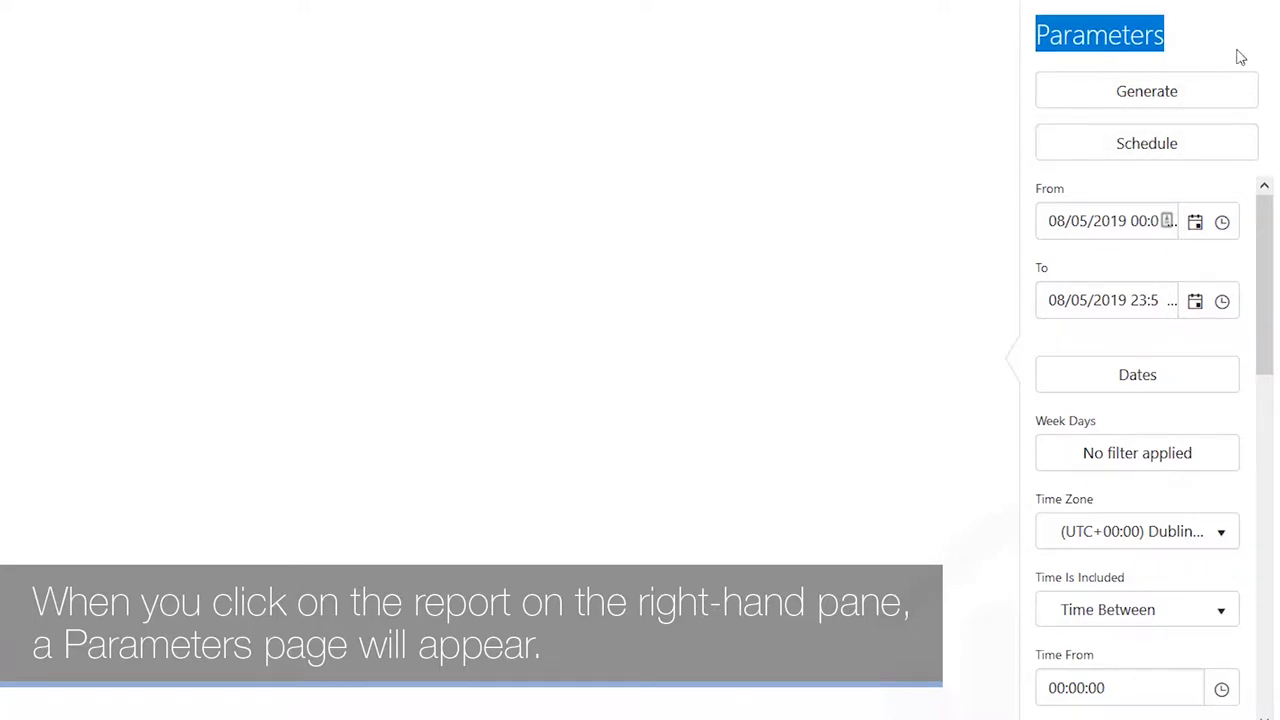
left_click(1225, 47)
scroll(1204, 426, "down", 10)
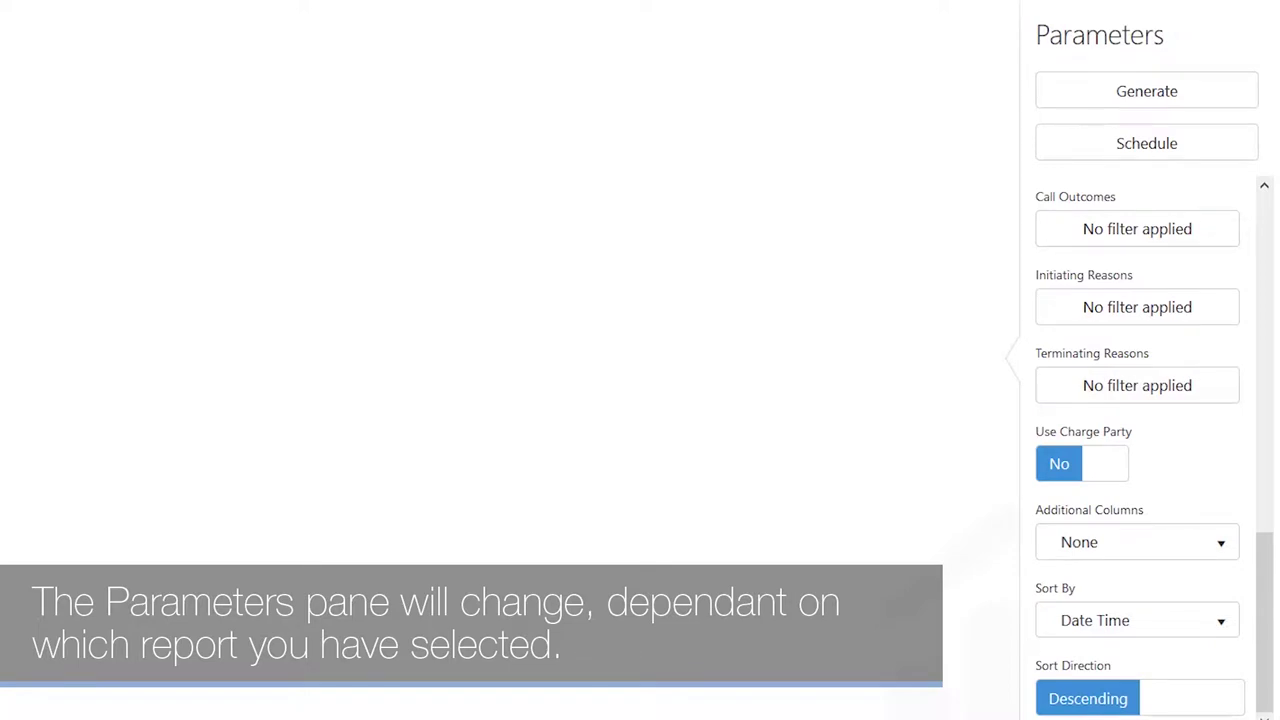
left_click_drag(1257, 620, 1266, 478)
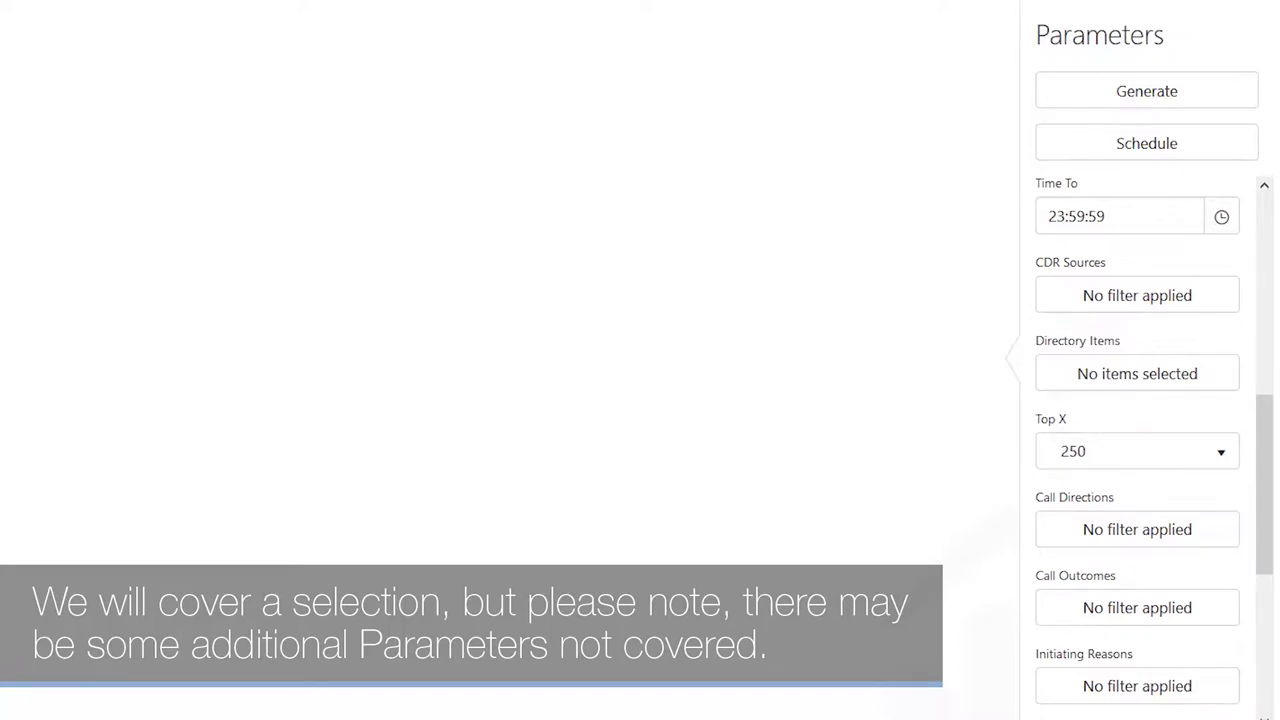
left_click_drag(1265, 434, 1265, 489)
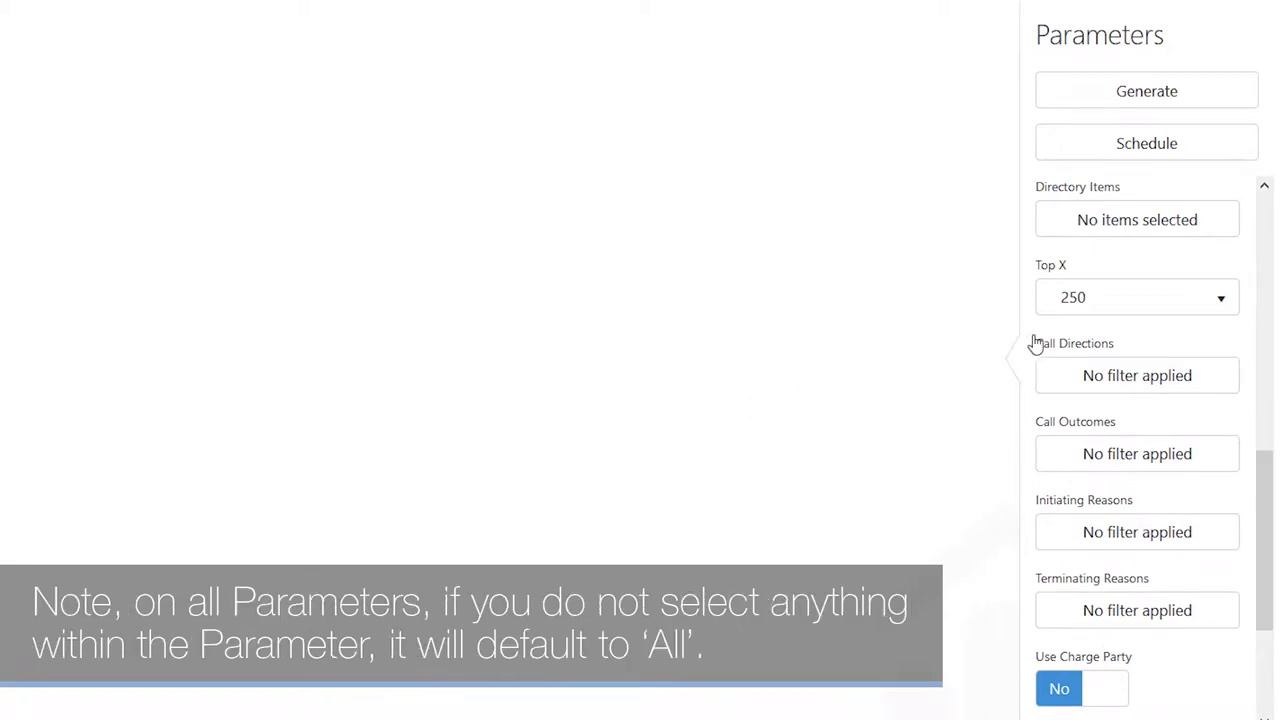
left_click(1140, 390)
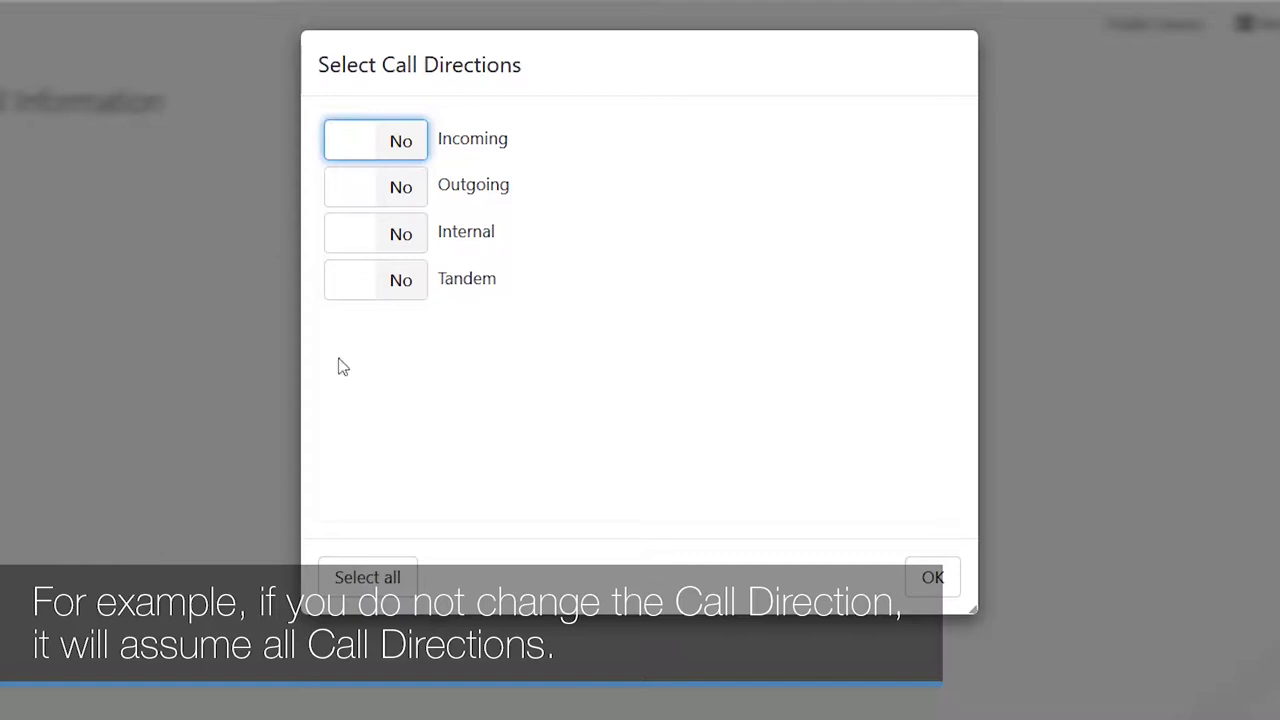
left_click(932, 577)
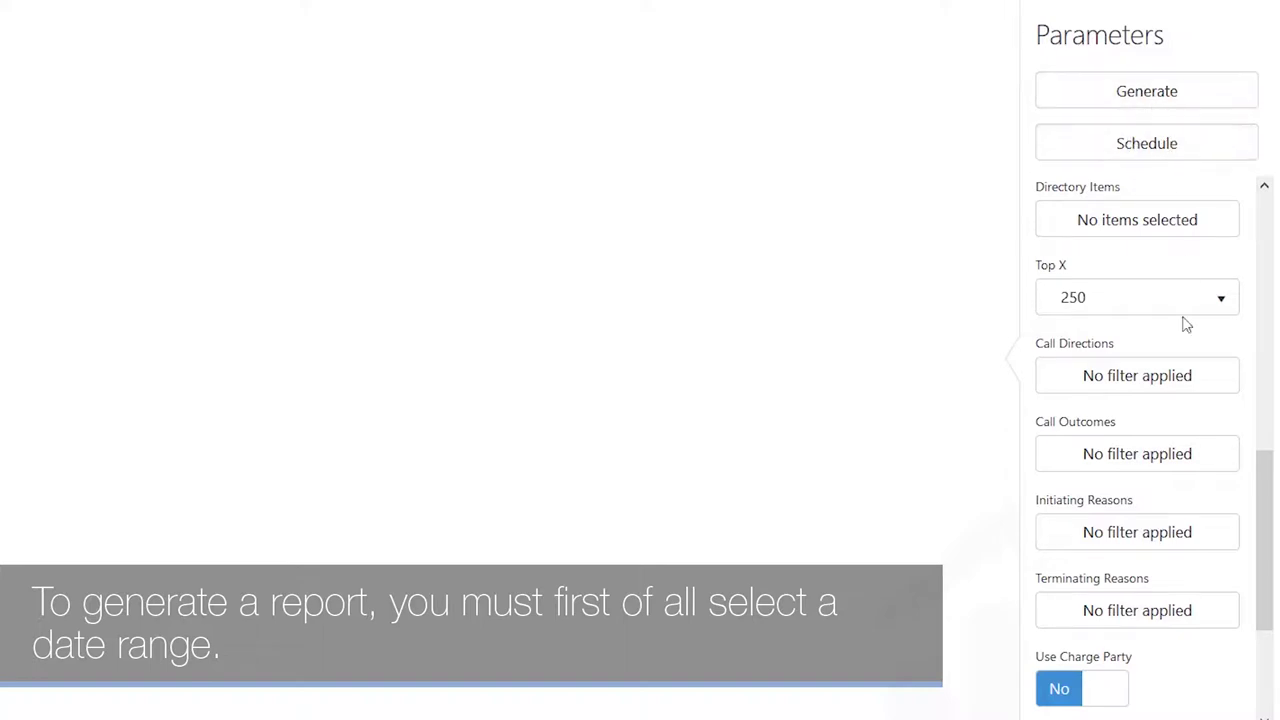
scroll(1257, 294, "up", 8)
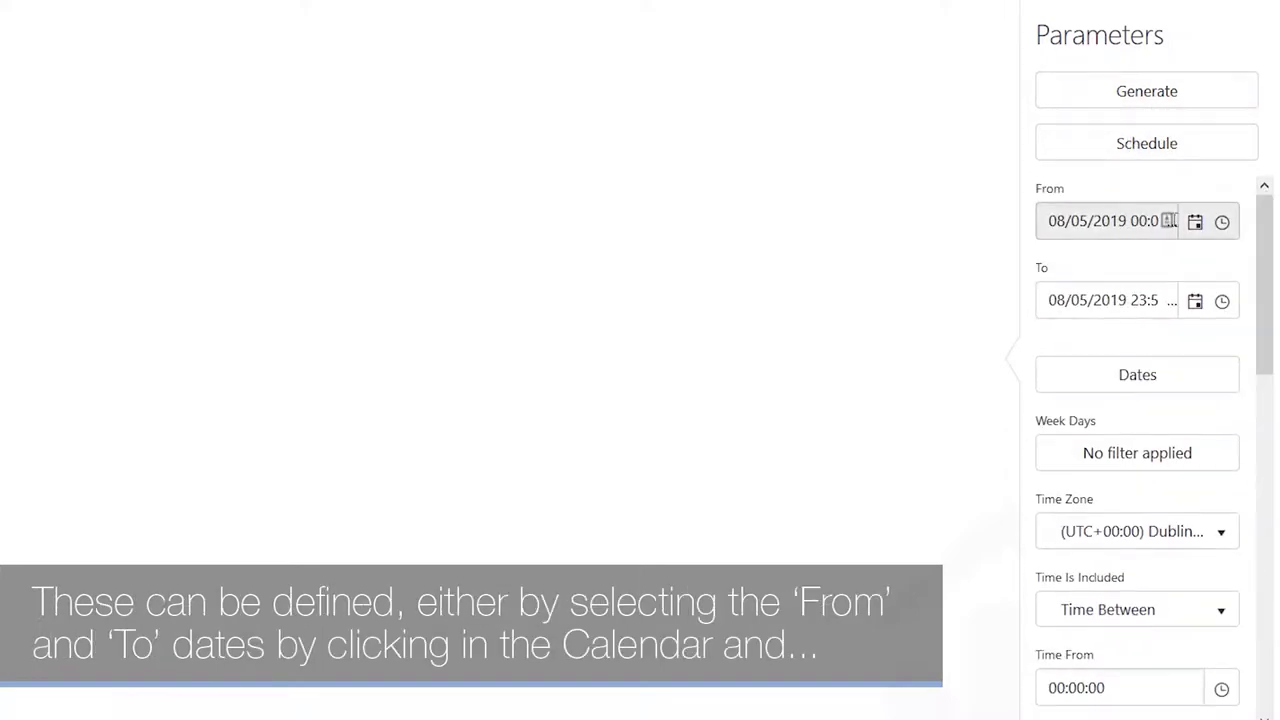
Set the date range to the predefined October 2018 range, 01/10/2018 to 31/10/2018.
left_click(1195, 222)
left_click(1195, 222)
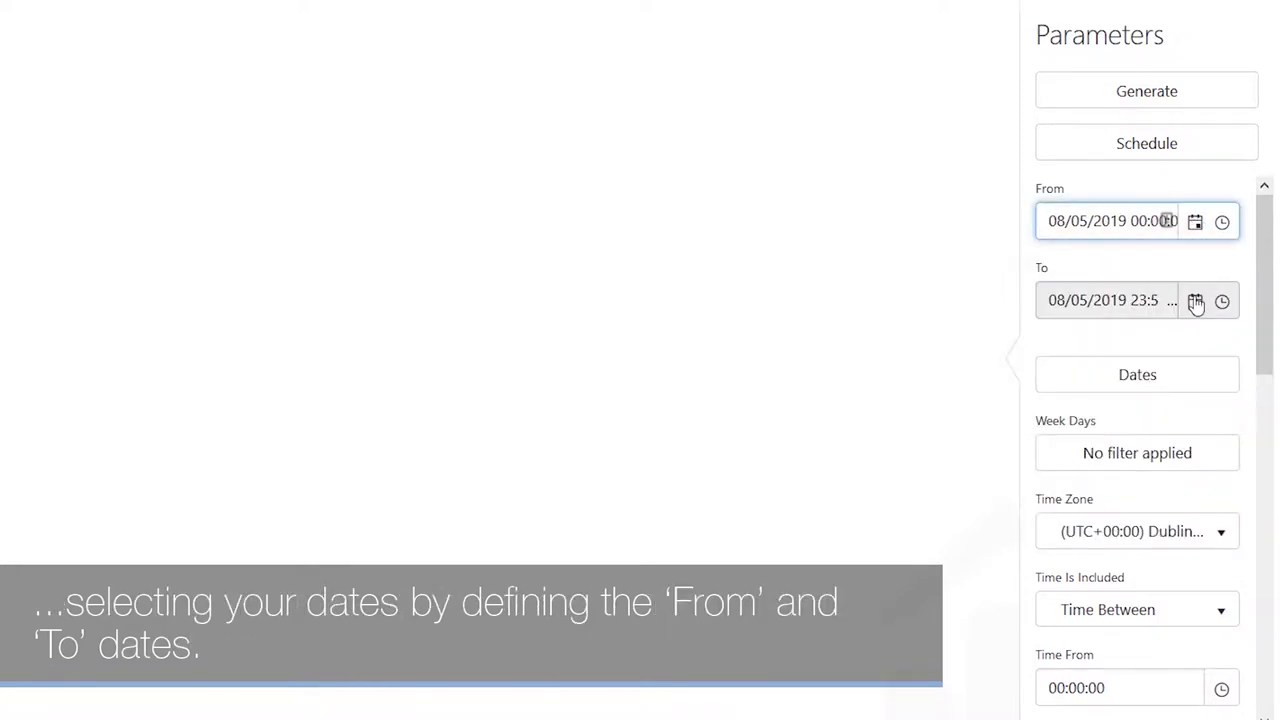
left_click(1195, 301)
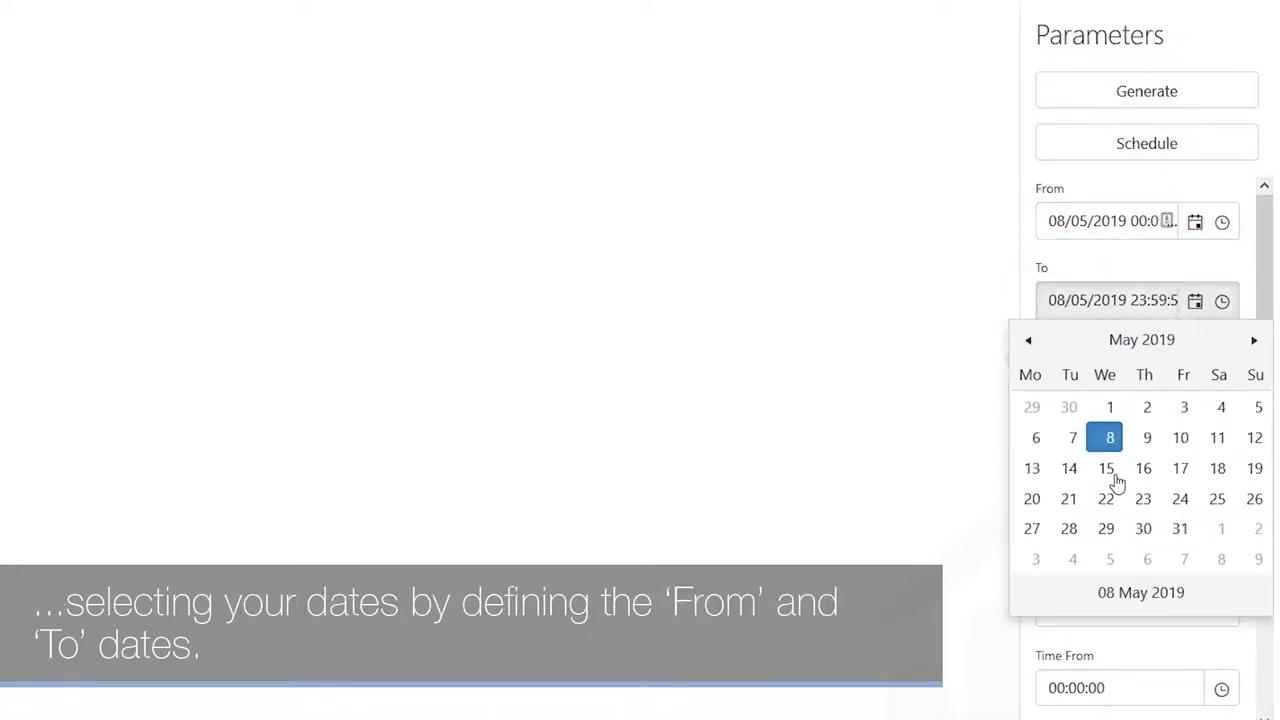
left_click(1140, 274)
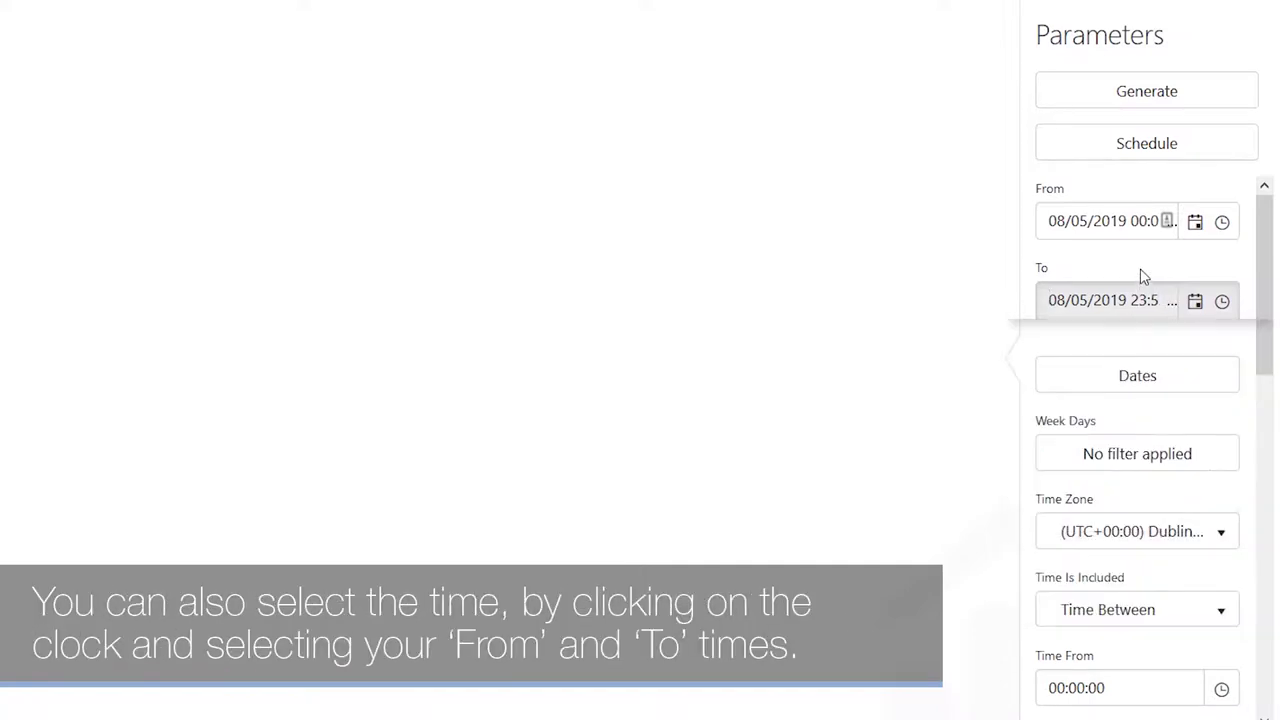
left_click(1222, 223)
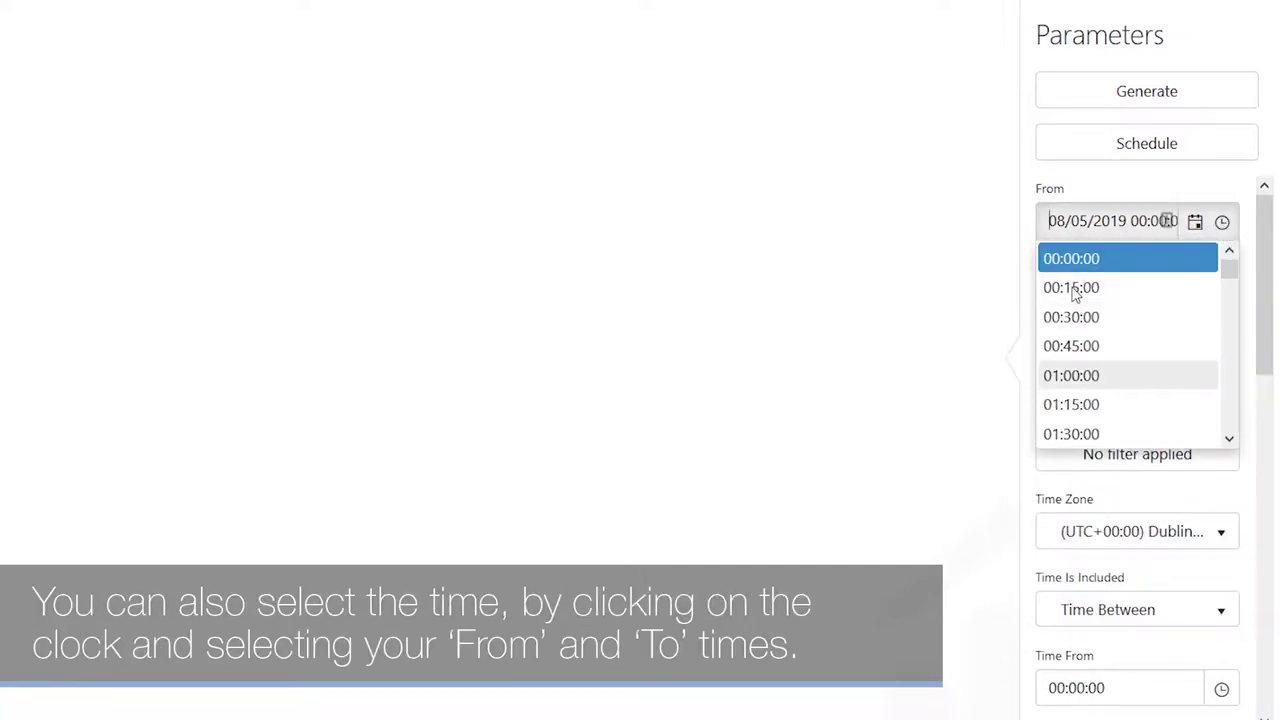
left_click(1222, 223)
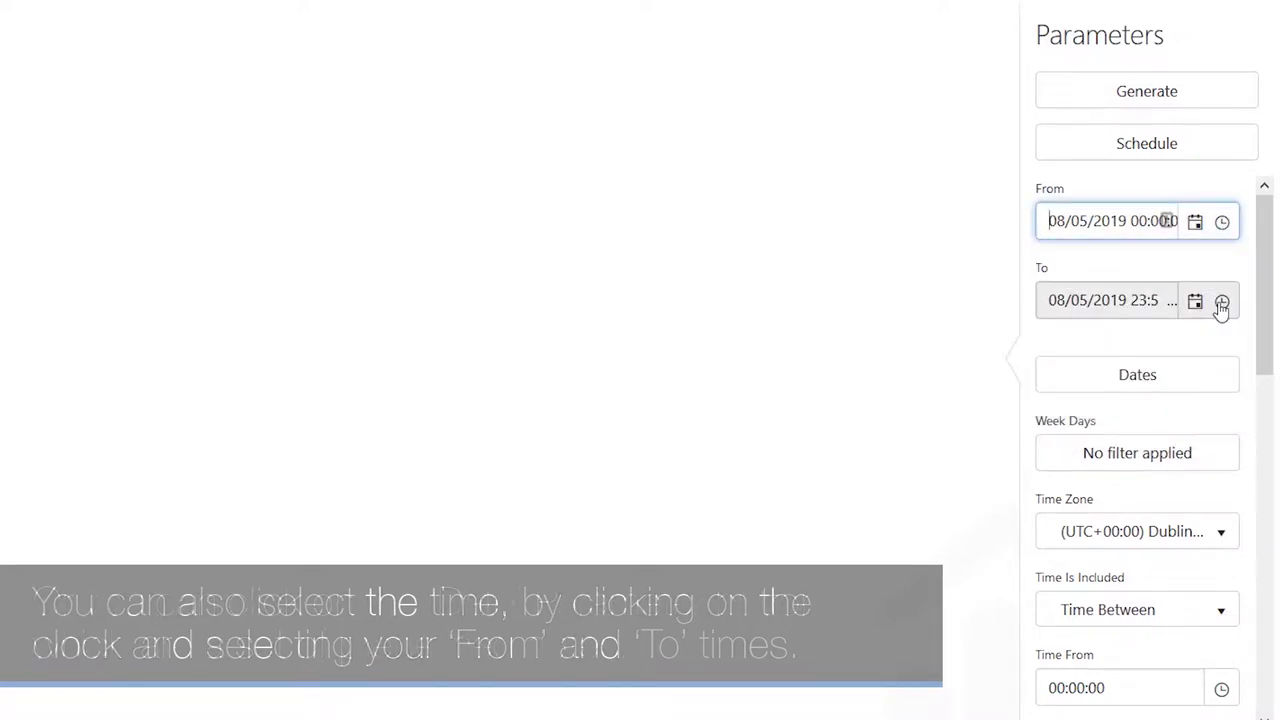
left_click(1221, 302)
left_click(1216, 283)
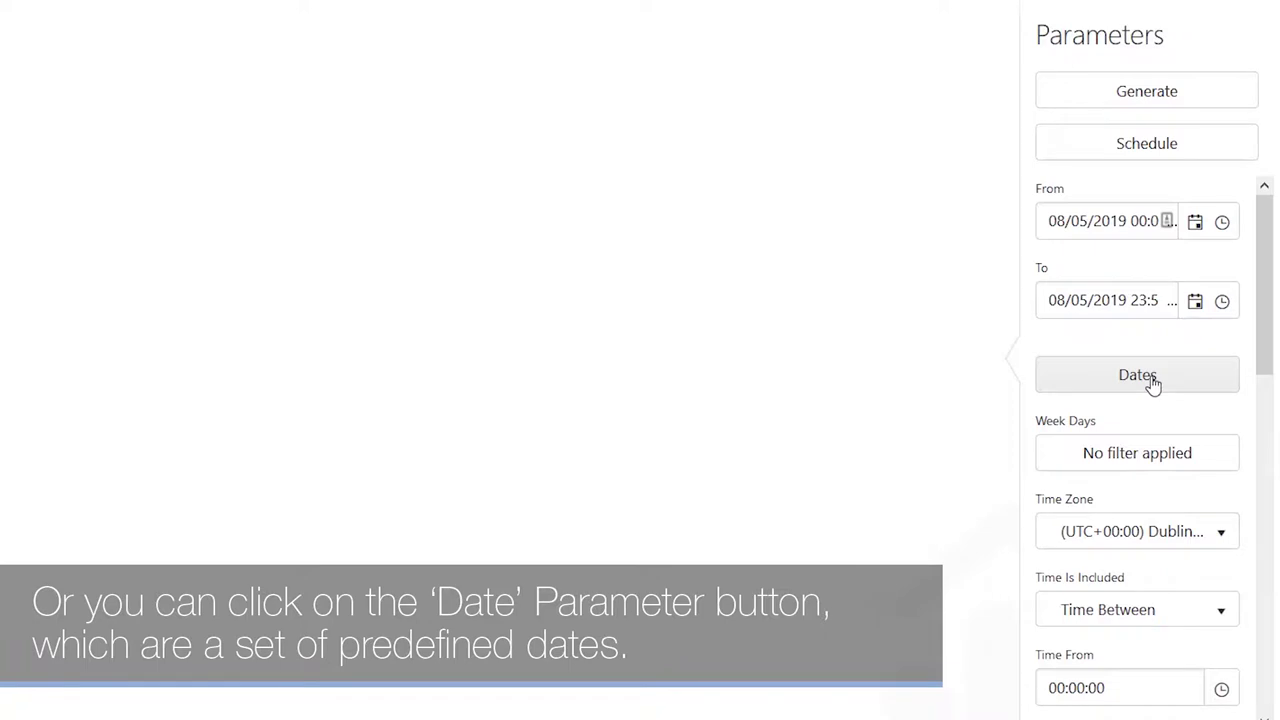
left_click(1152, 385)
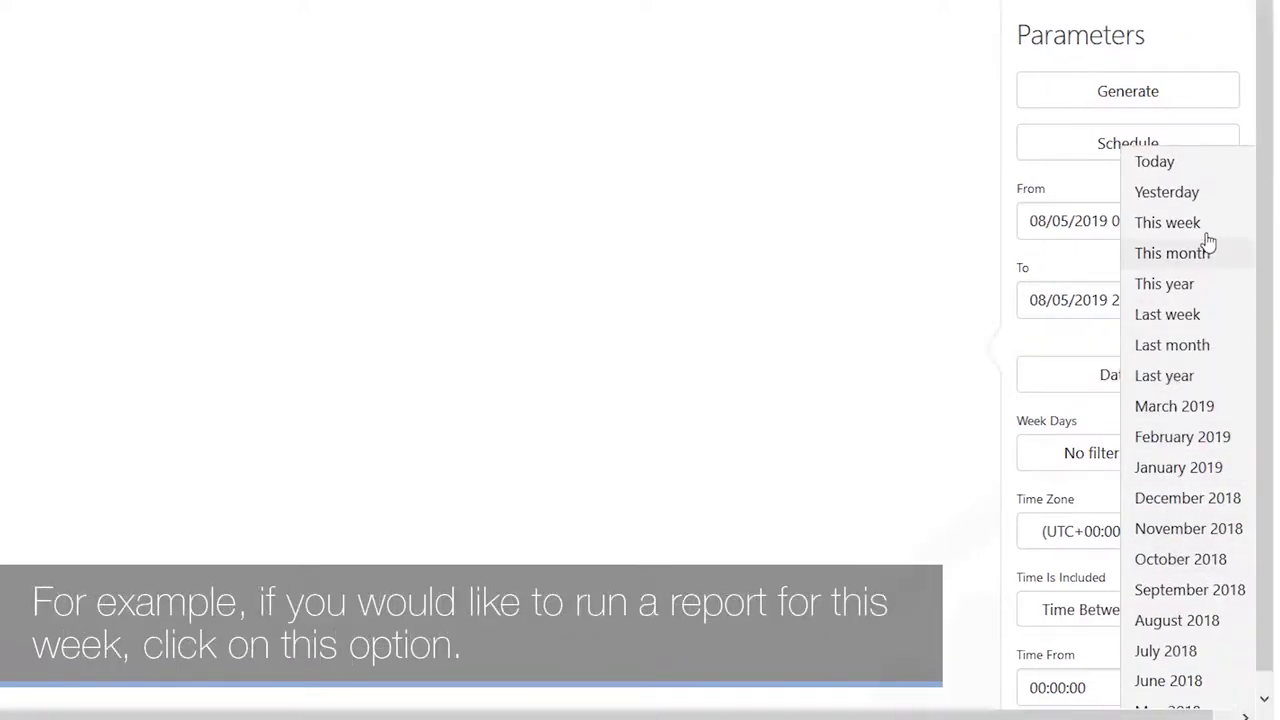
left_click(1166, 561)
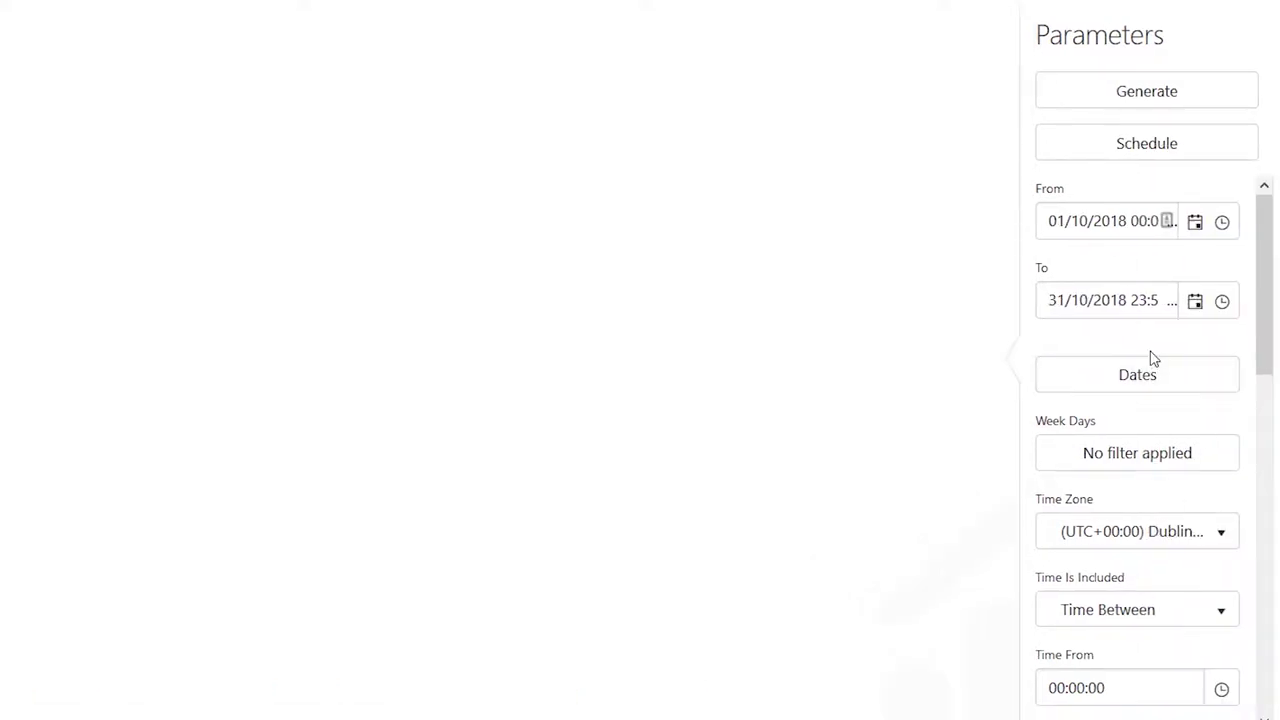
scroll(1120, 370, "down", 2)
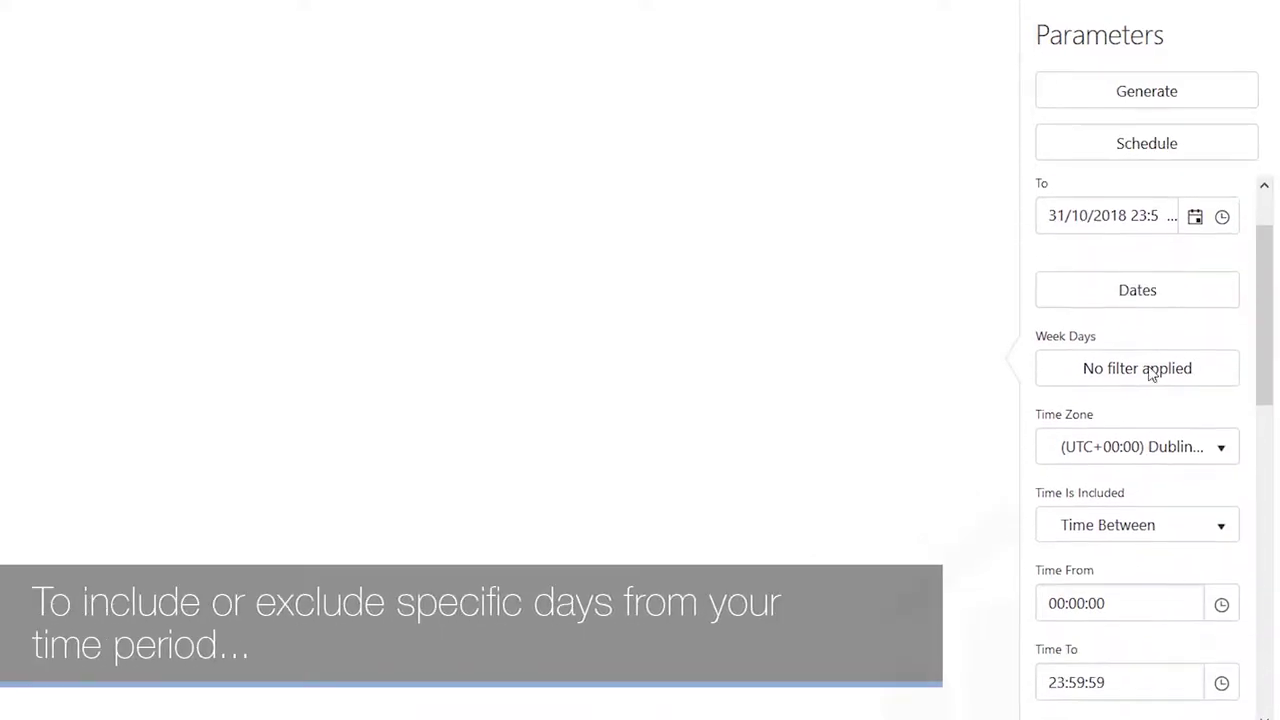
scroll(1165, 300, "up", 1)
scroll(1172, 318, "up", 1)
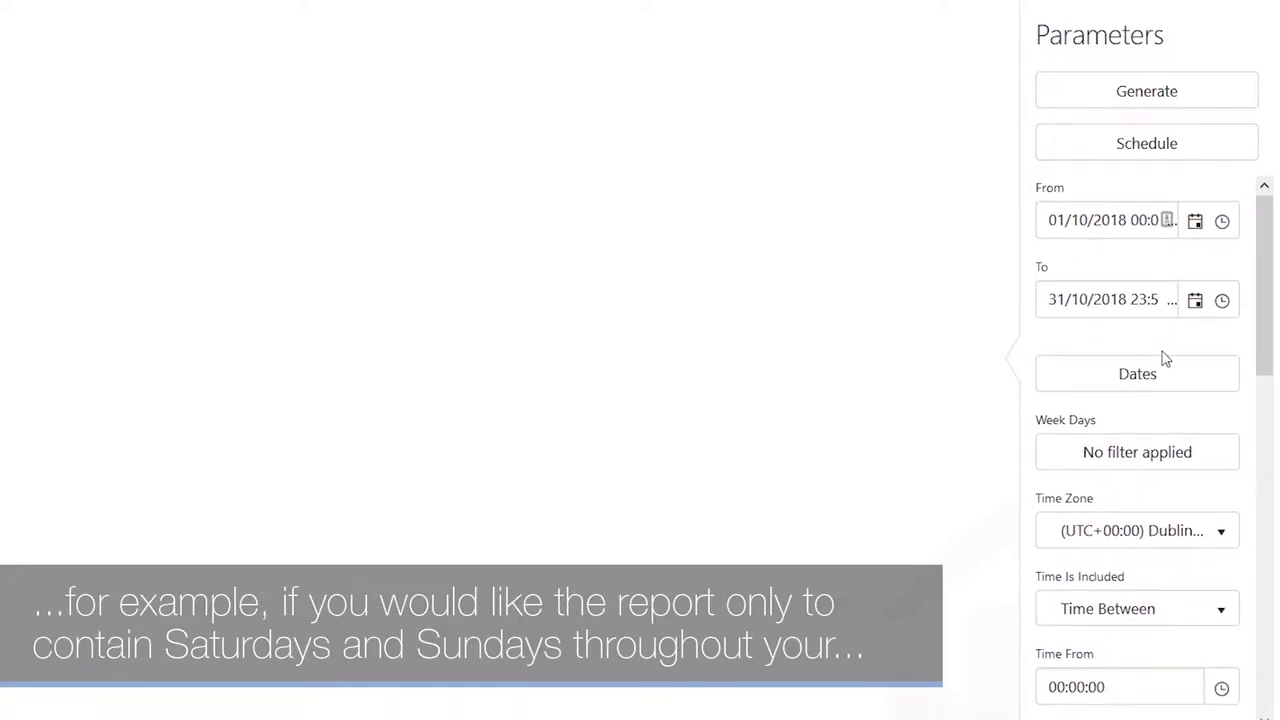
left_click(1105, 455)
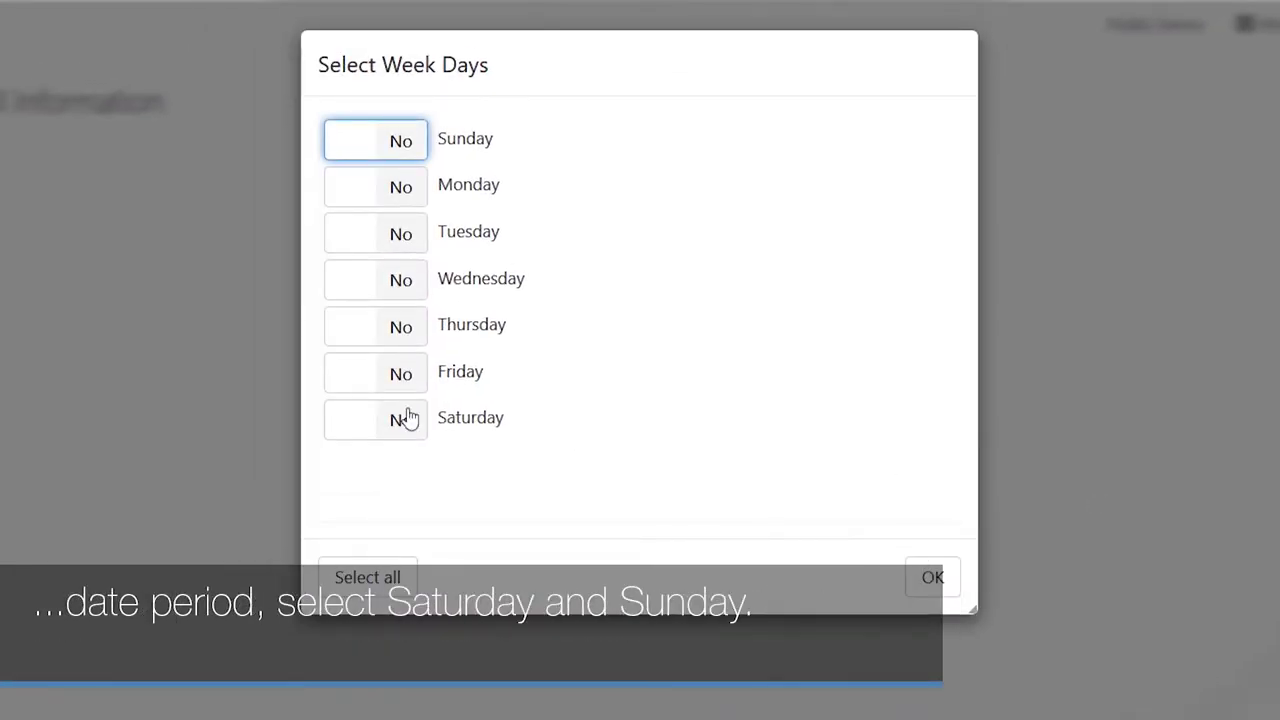
left_click(420, 420)
left_click(421, 138)
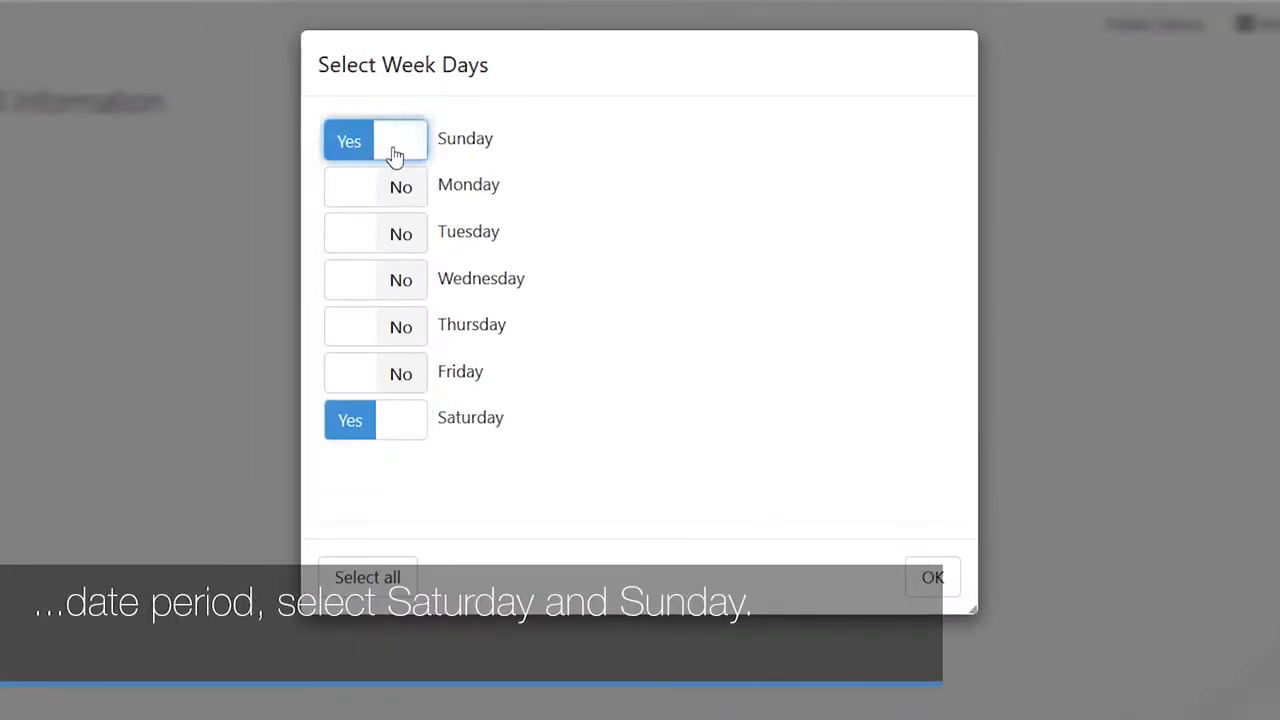
left_click(418, 437)
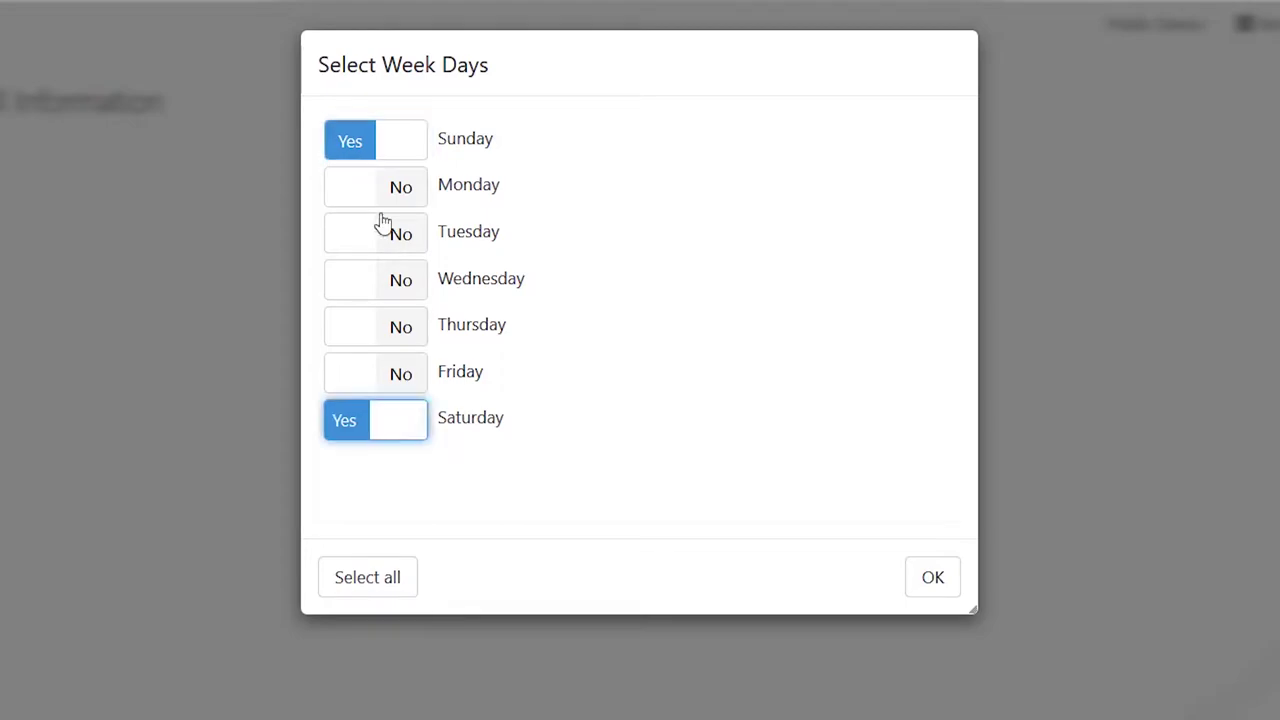
left_click(395, 152)
left_click(933, 580)
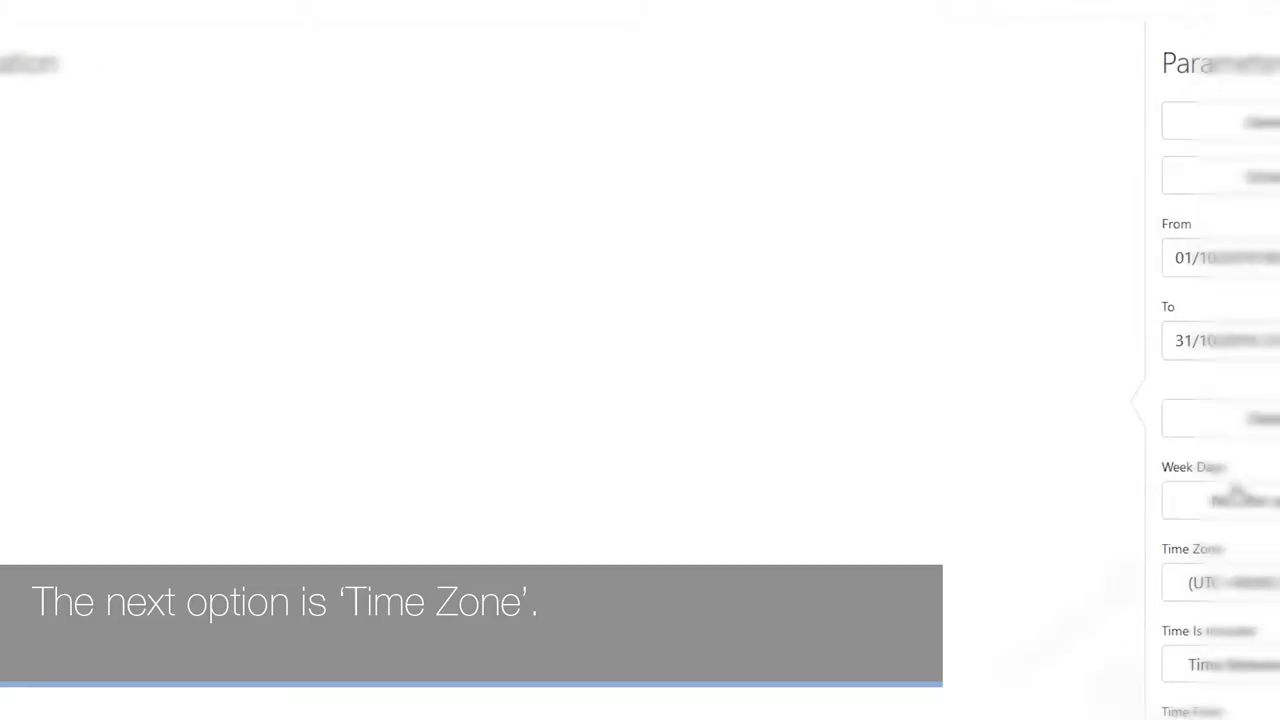
scroll(1169, 330, "down", 1)
left_click(1157, 429)
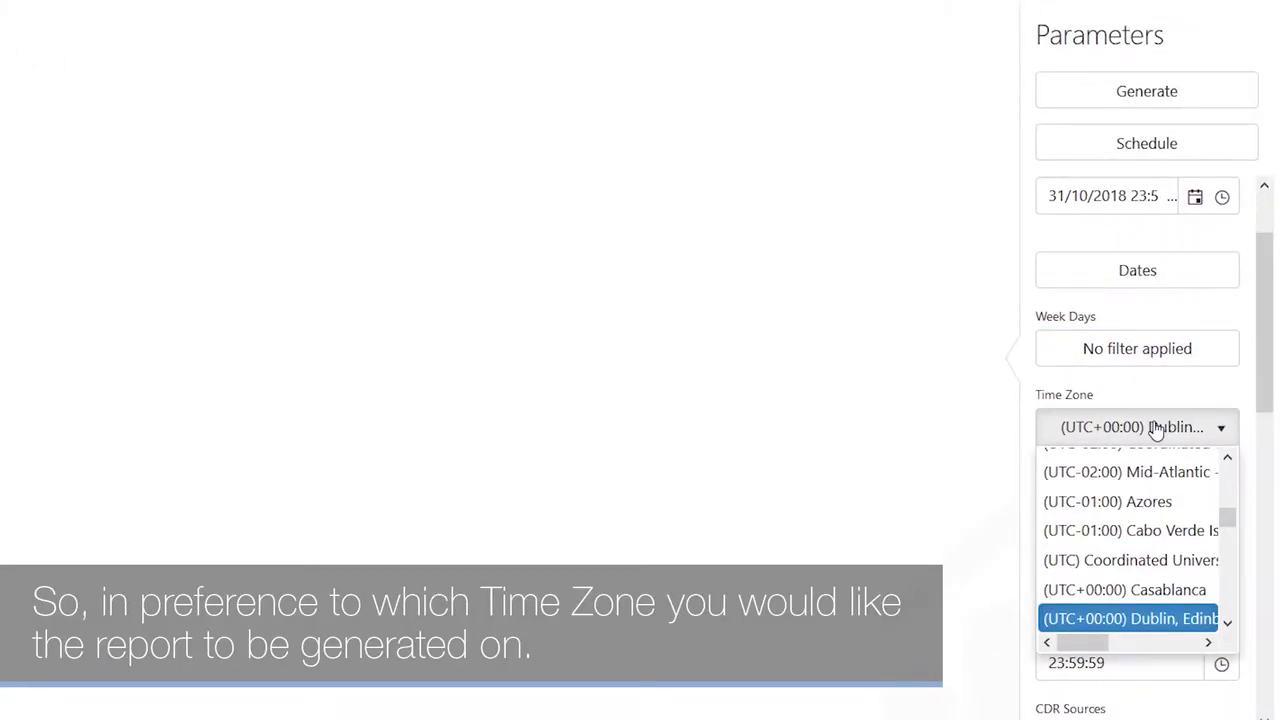
mouse_move(1085, 641)
left_mouse_down()
mouse_move(1137, 643)
mouse_move(1094, 645)
left_mouse_up()
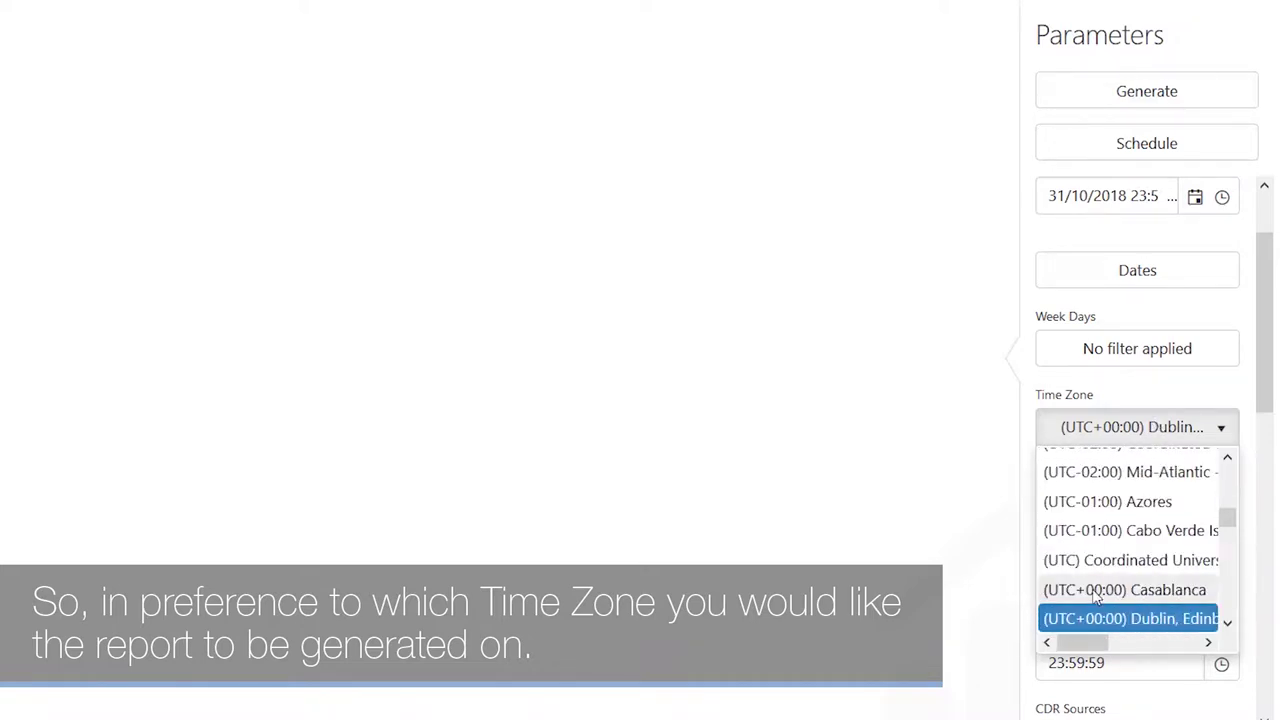
scroll(1096, 597, "down", 3)
scroll(1110, 560, "up", 2)
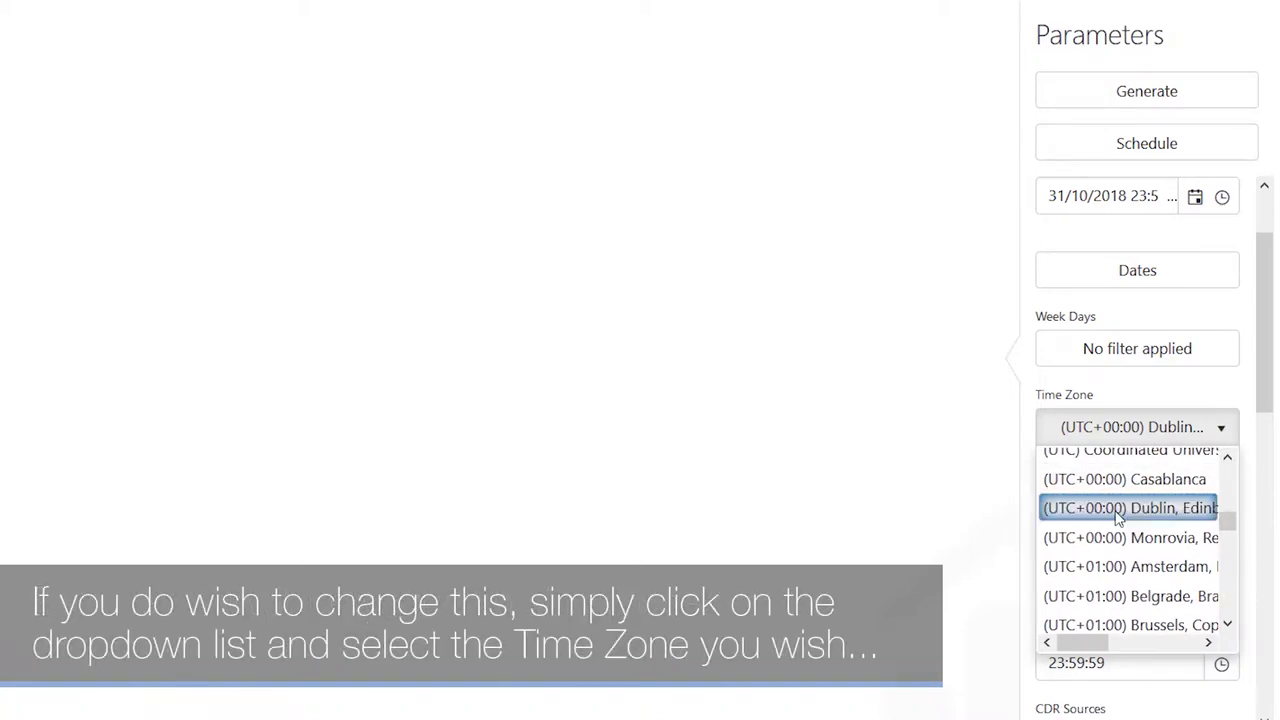
left_click(1120, 621)
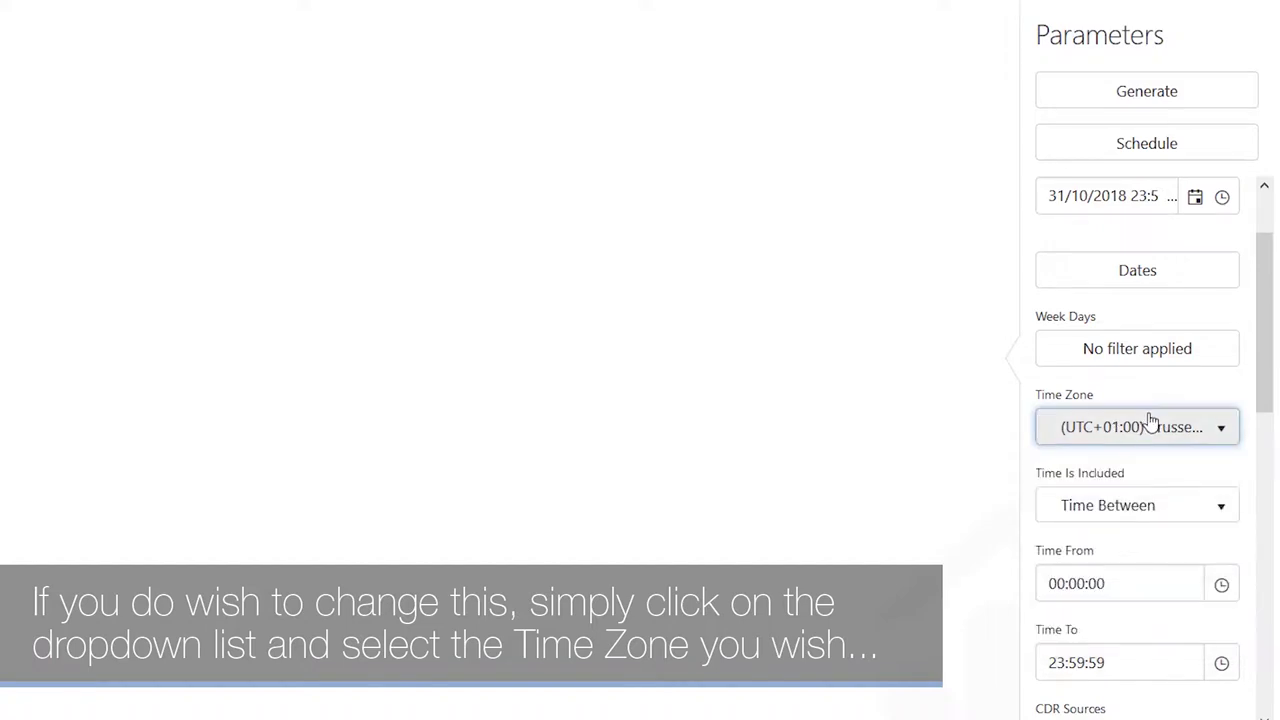
left_click(1151, 427)
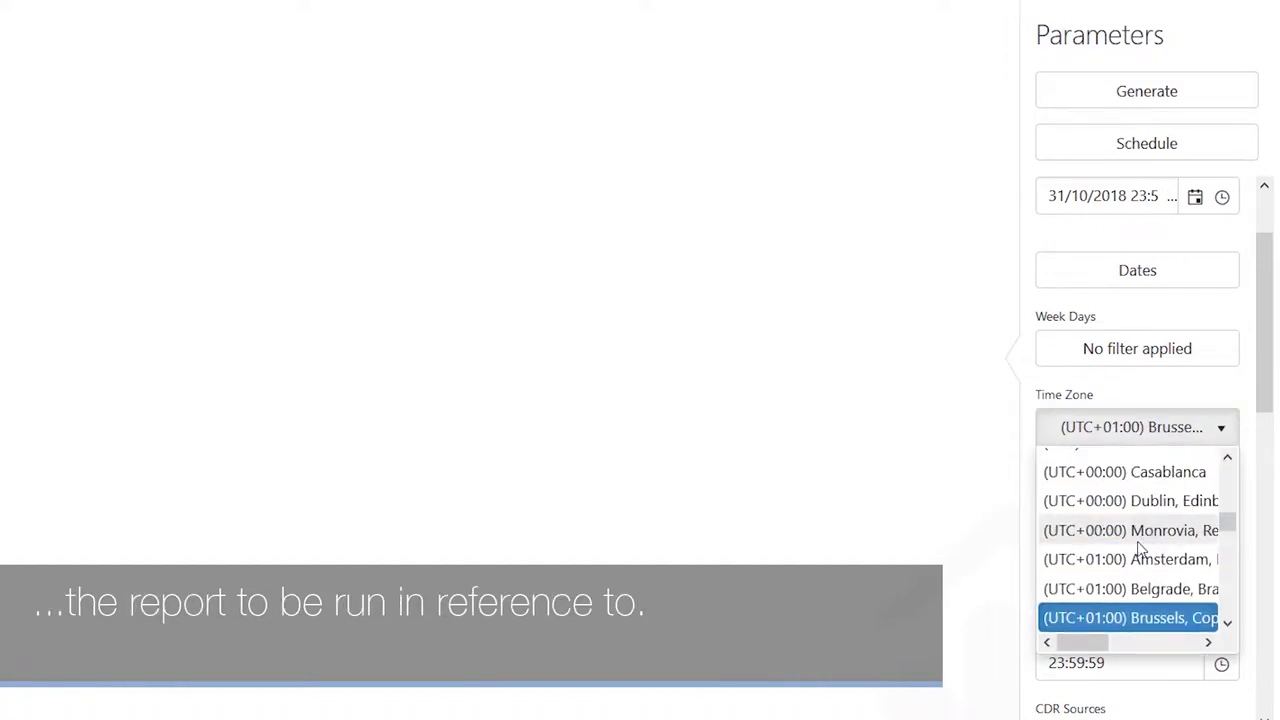
left_click(1150, 500)
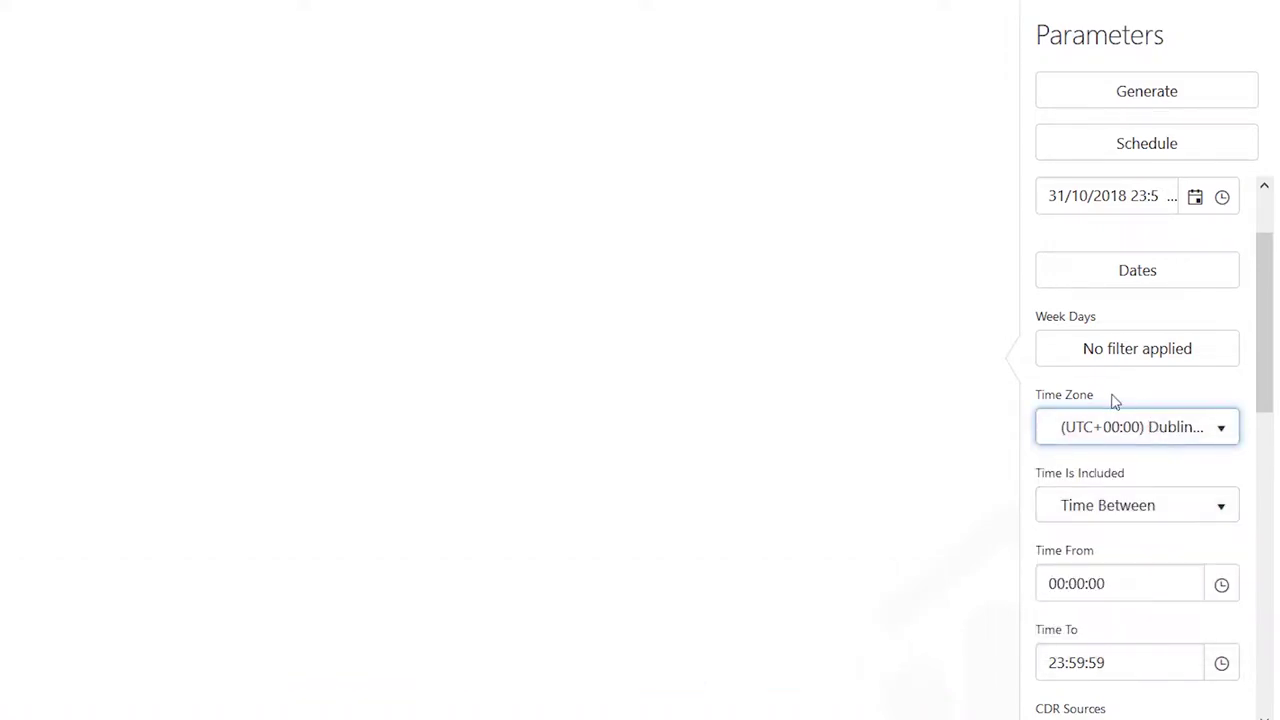
left_click(1120, 521)
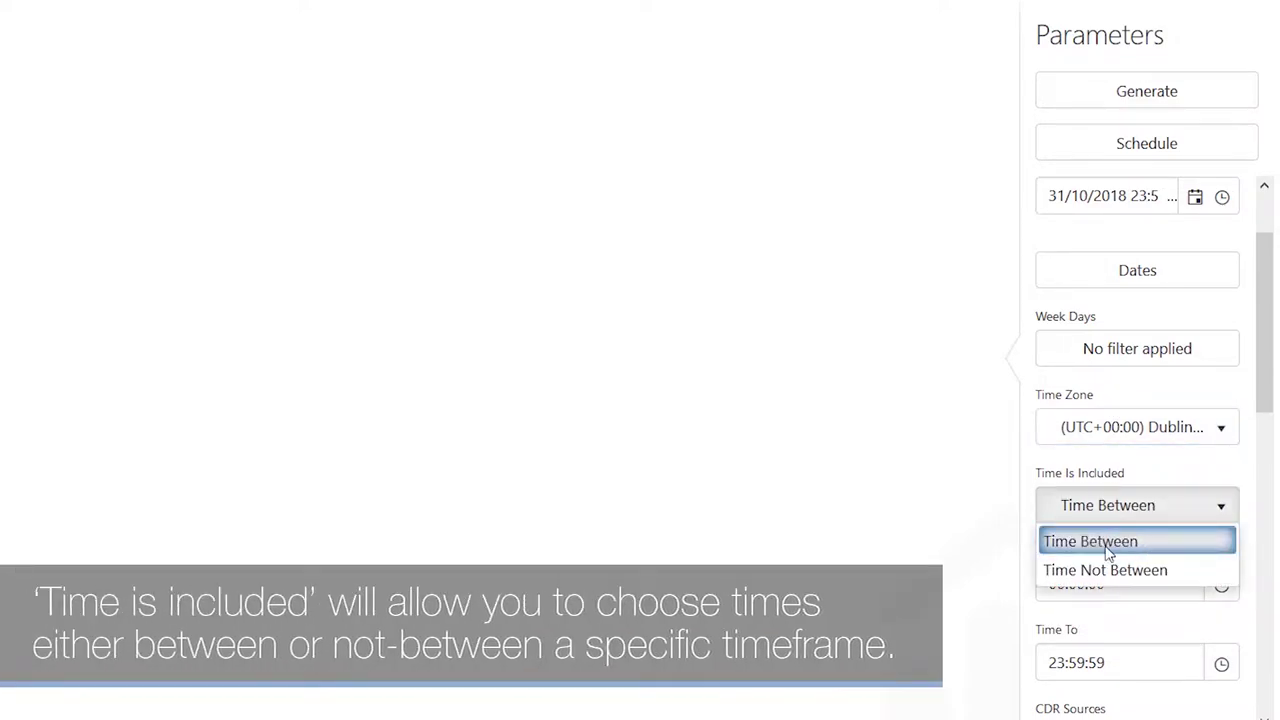
Set Time Is Included to Time Between, from 09:00 to 17:30.
left_click(1100, 572)
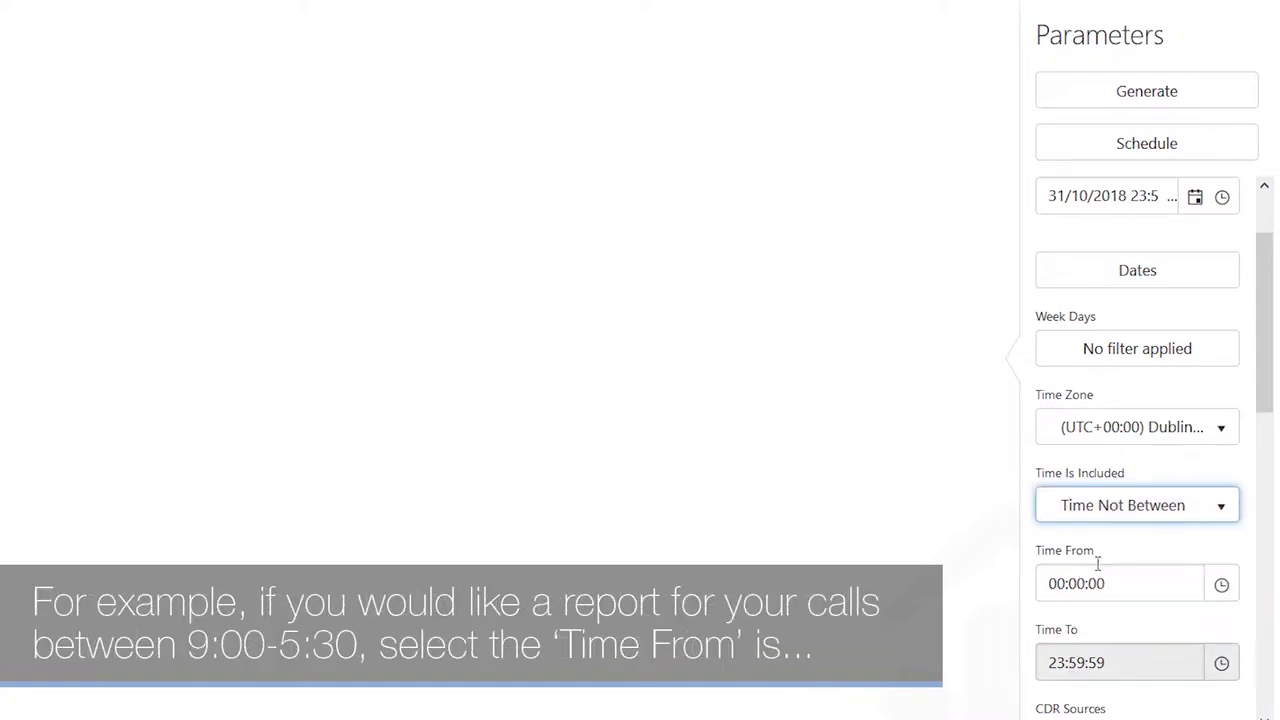
left_click(1100, 516)
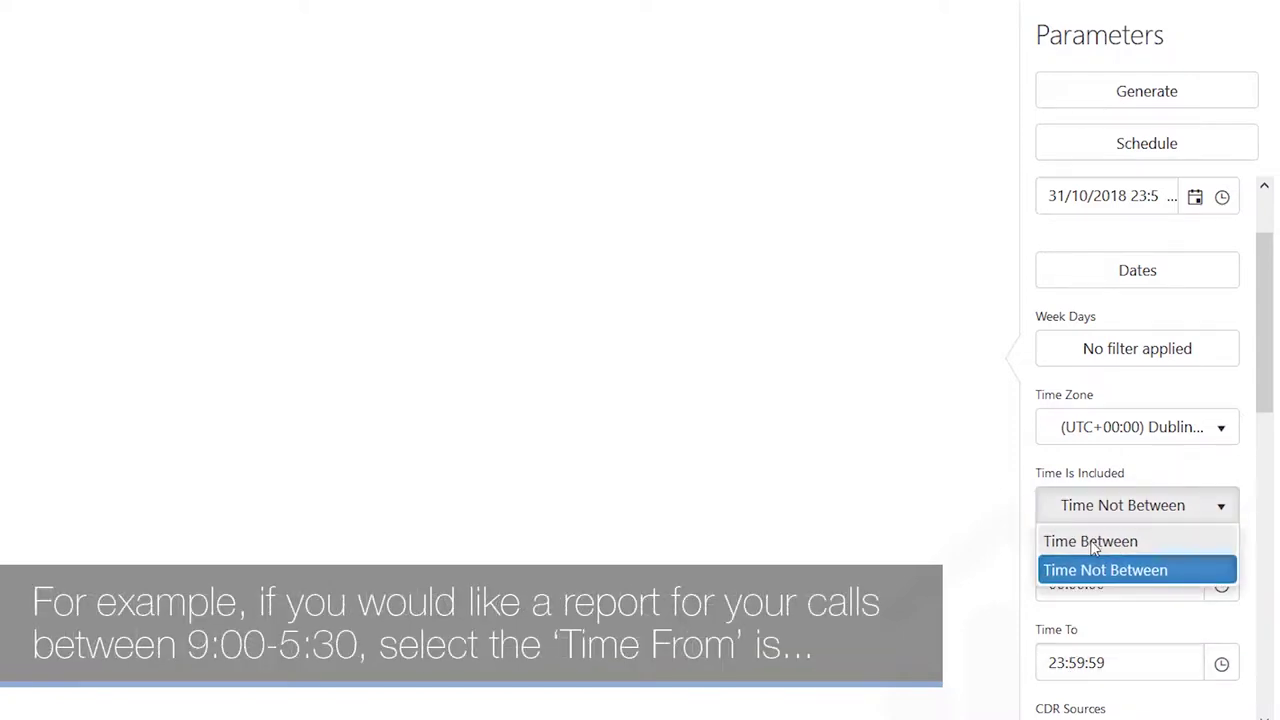
left_click(1094, 545)
left_click(1063, 583)
type("9")
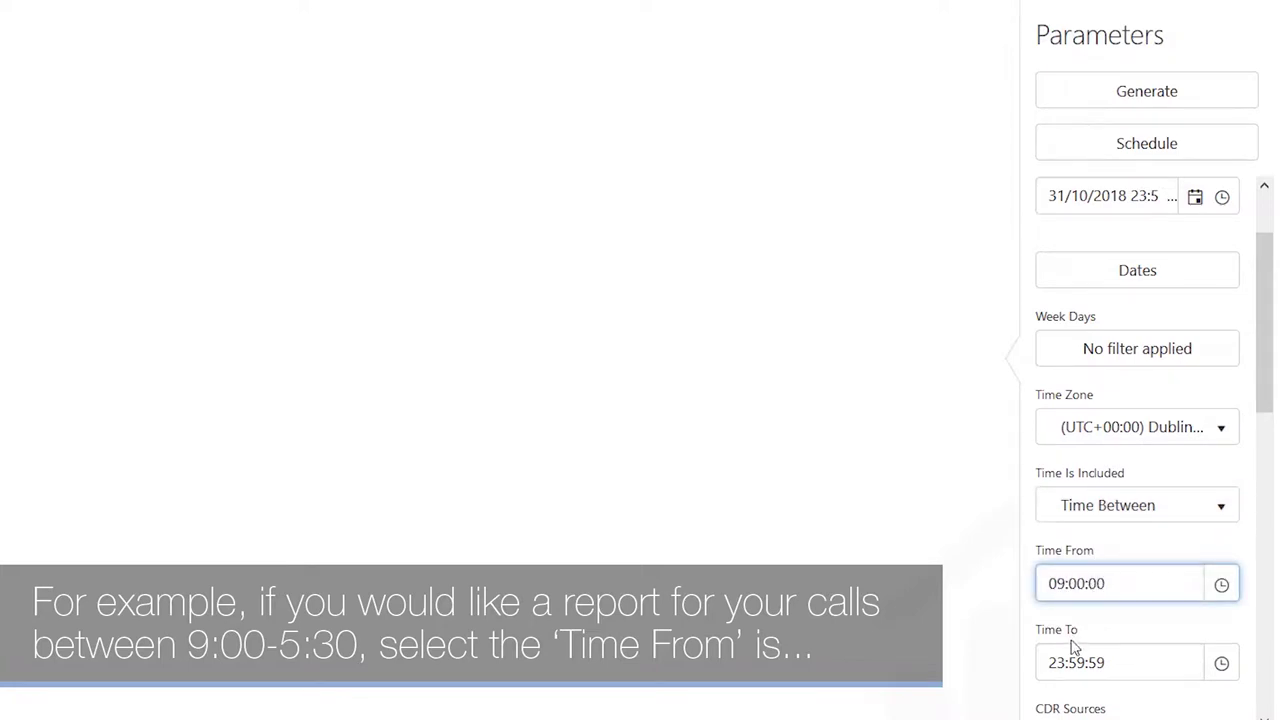
left_click(1063, 662)
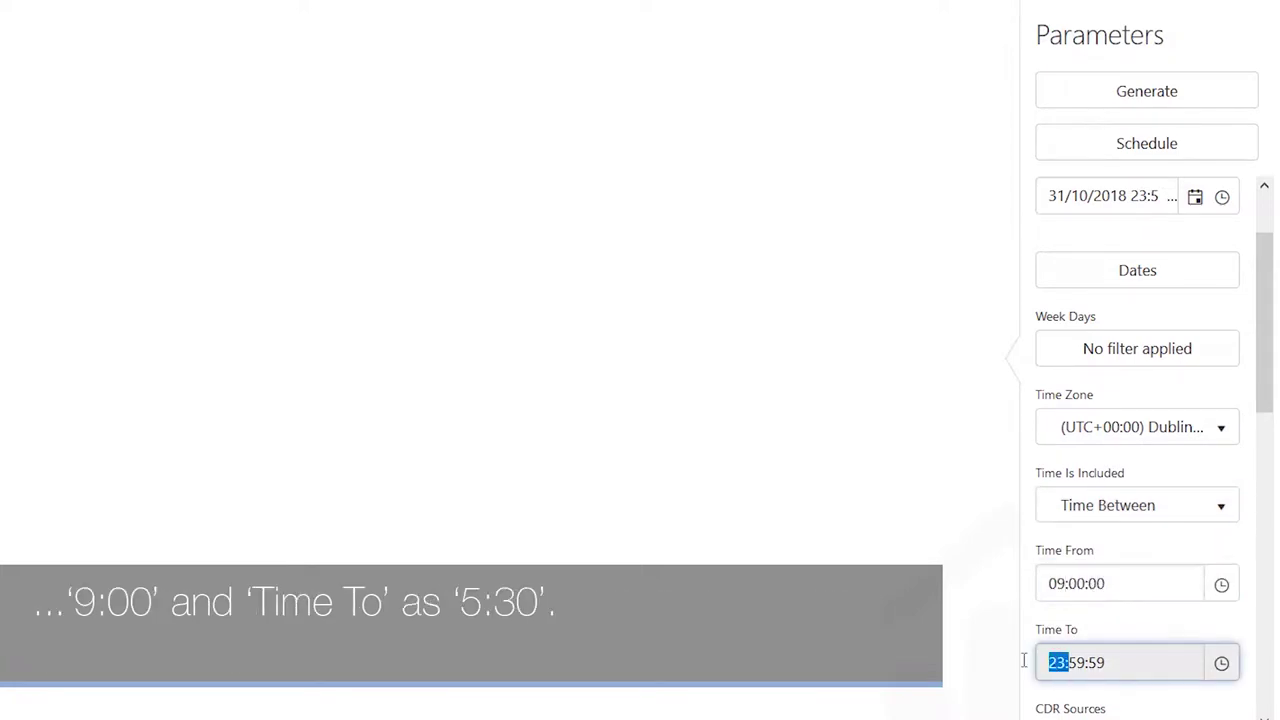
type("1730")
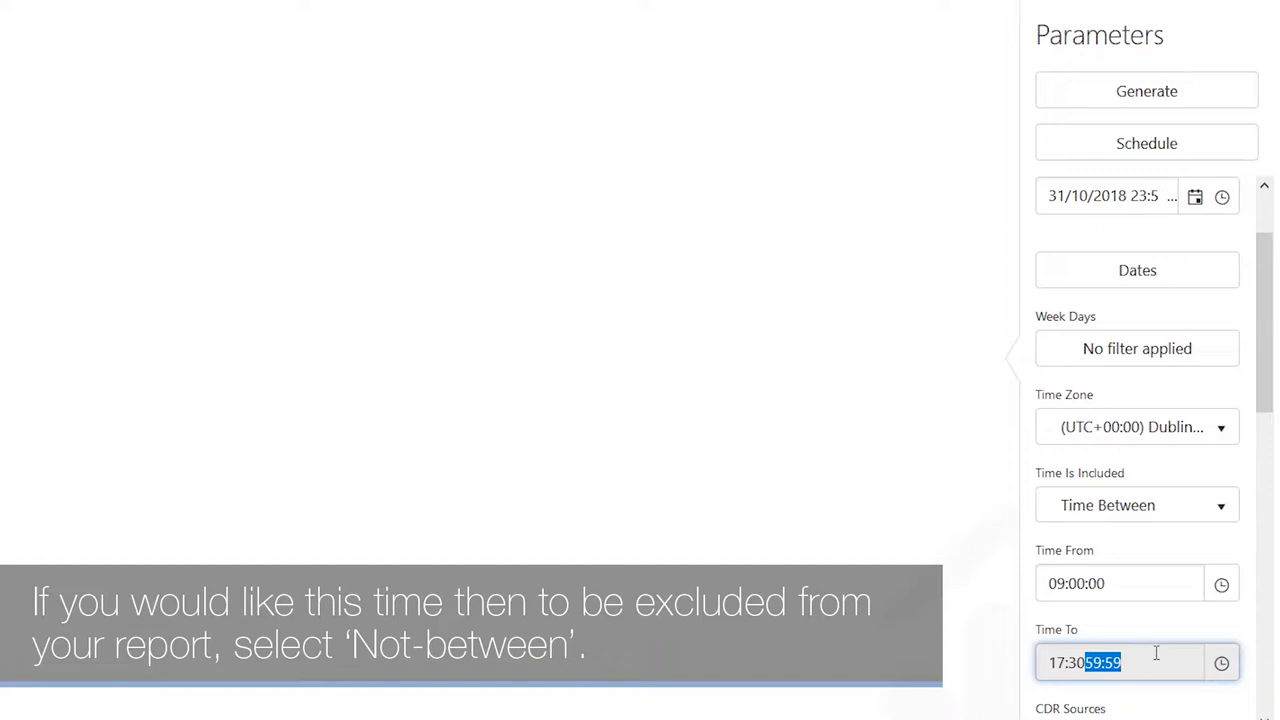
Switch Time Is Included to Time Not Between to exclude 09:00–17:30.
left_click(1140, 512)
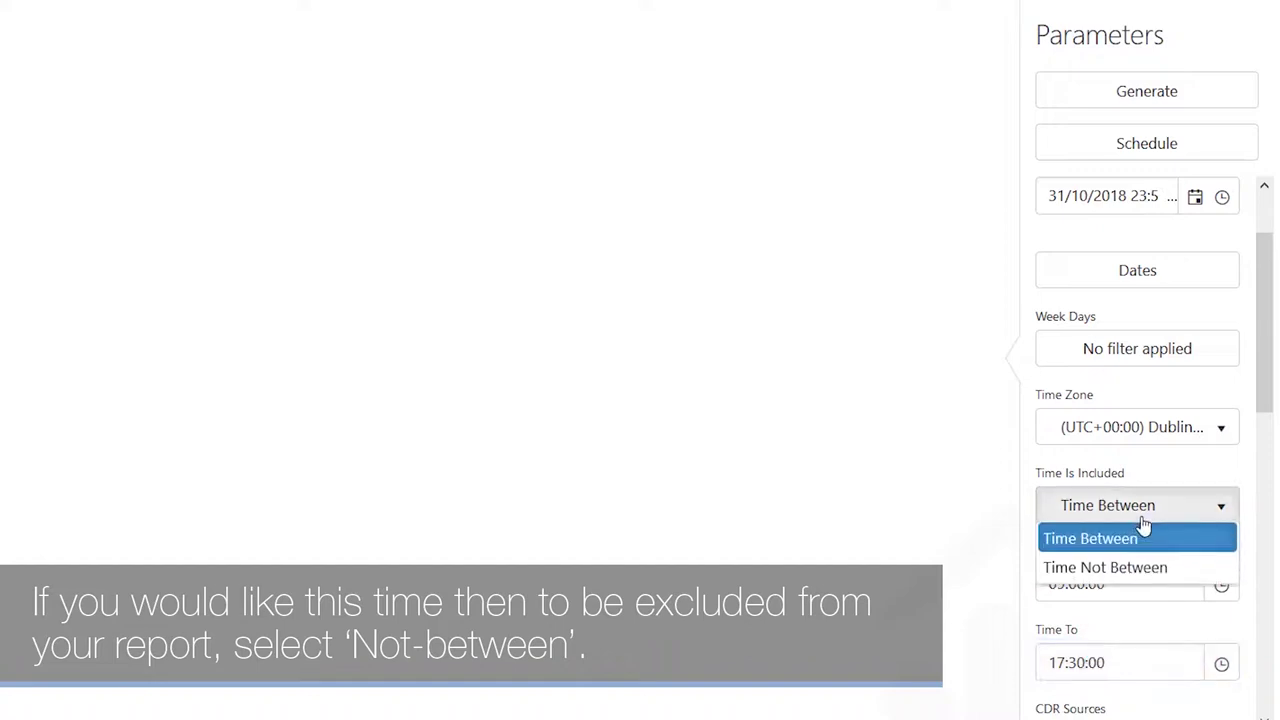
left_click(1110, 566)
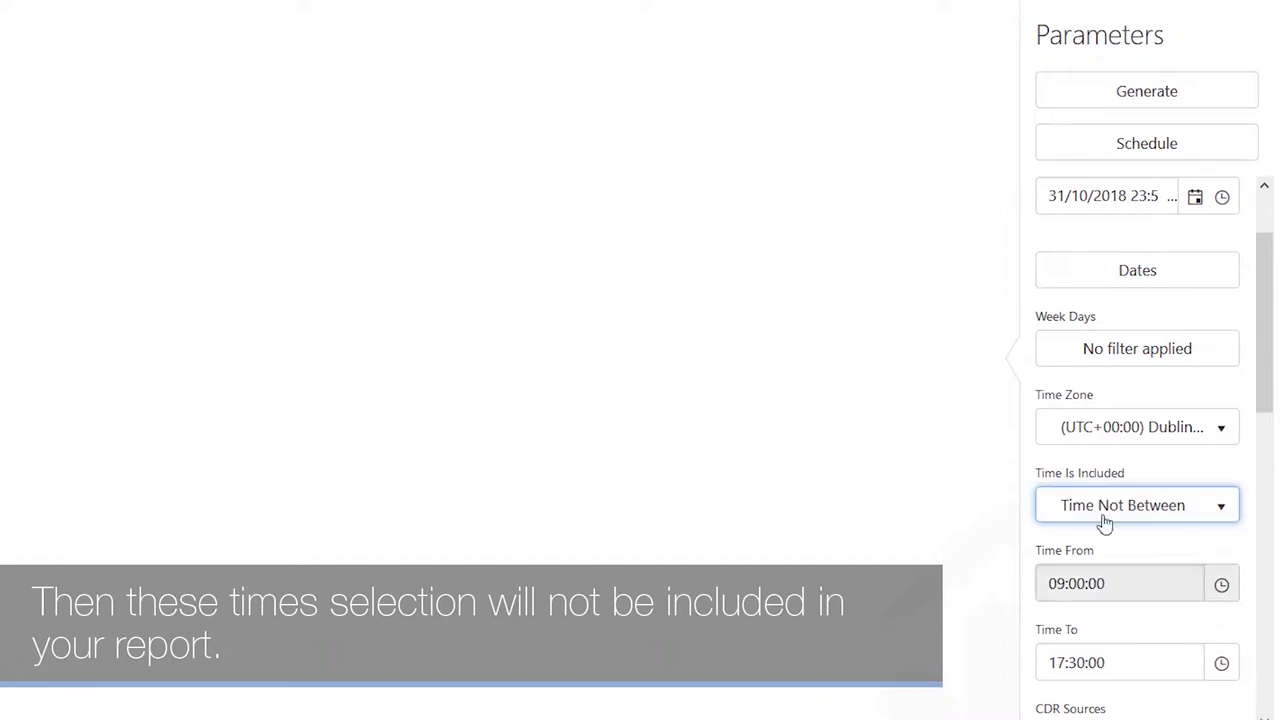
left_click(1122, 507)
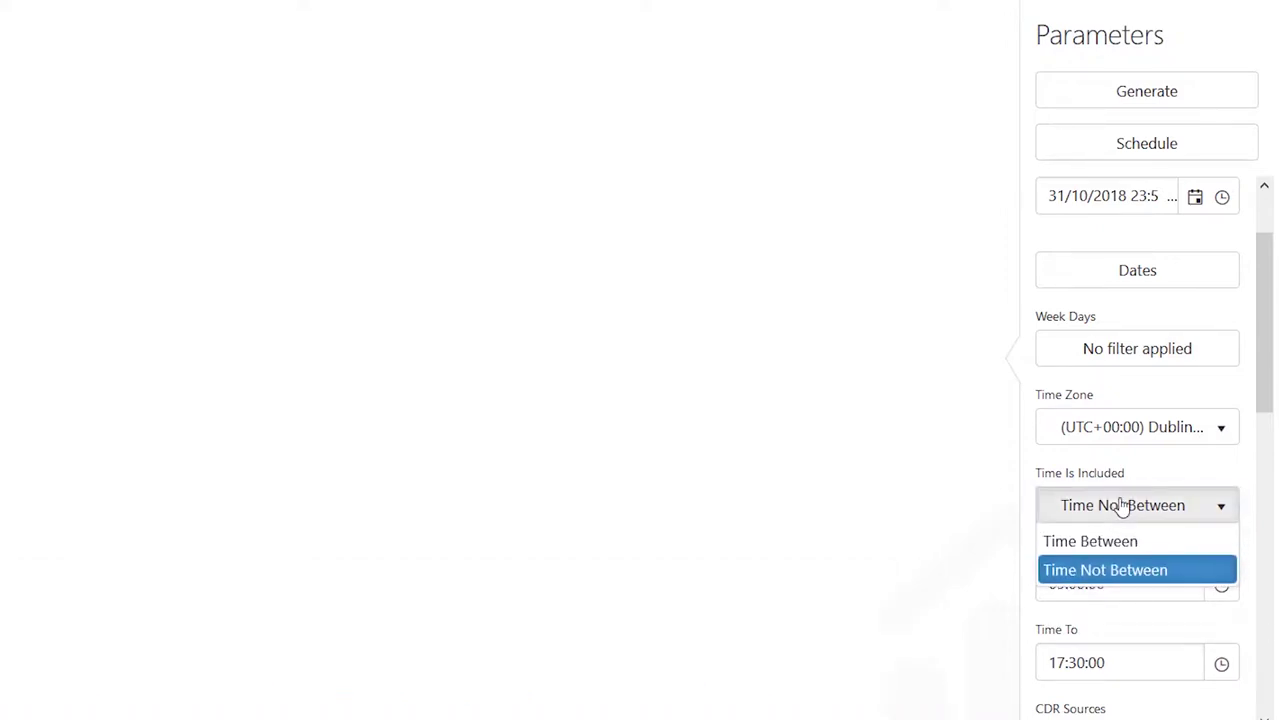
left_click(1121, 504)
scroll(1165, 520, "down", 3)
scroll(1163, 519, "down", 3)
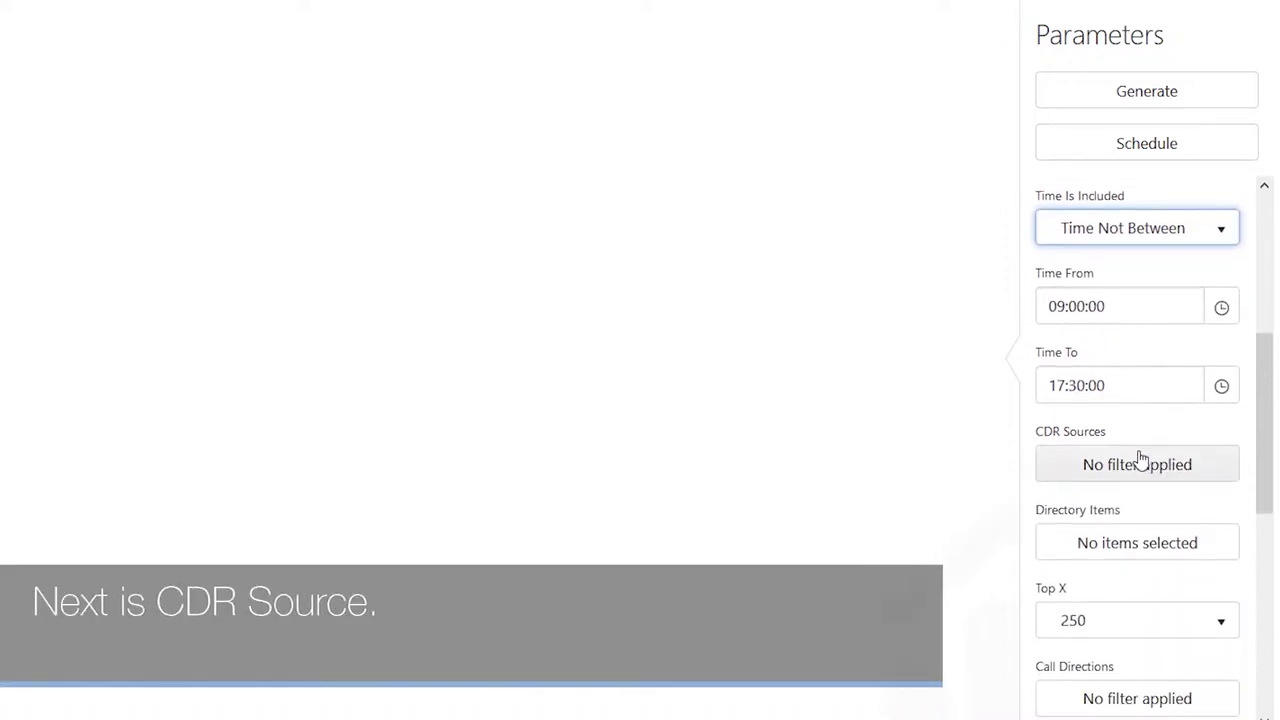
left_click(1137, 420)
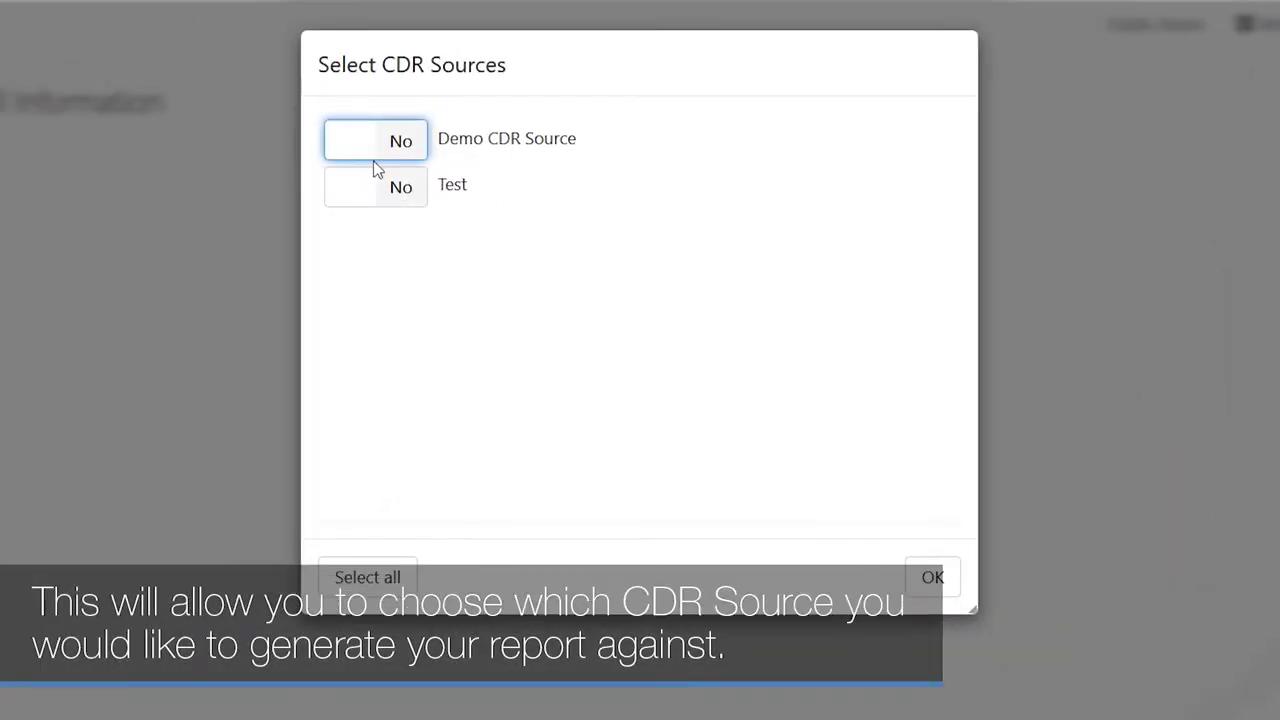
left_click(410, 148)
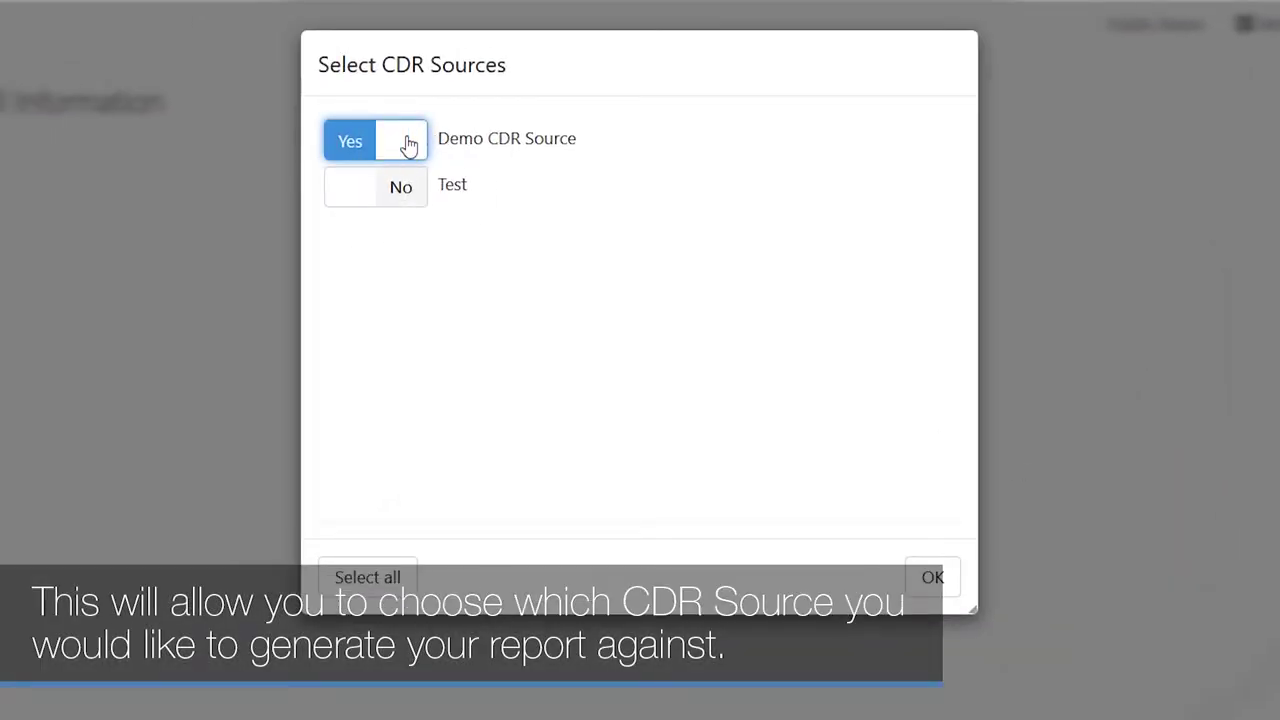
left_click(405, 146)
left_click(402, 196)
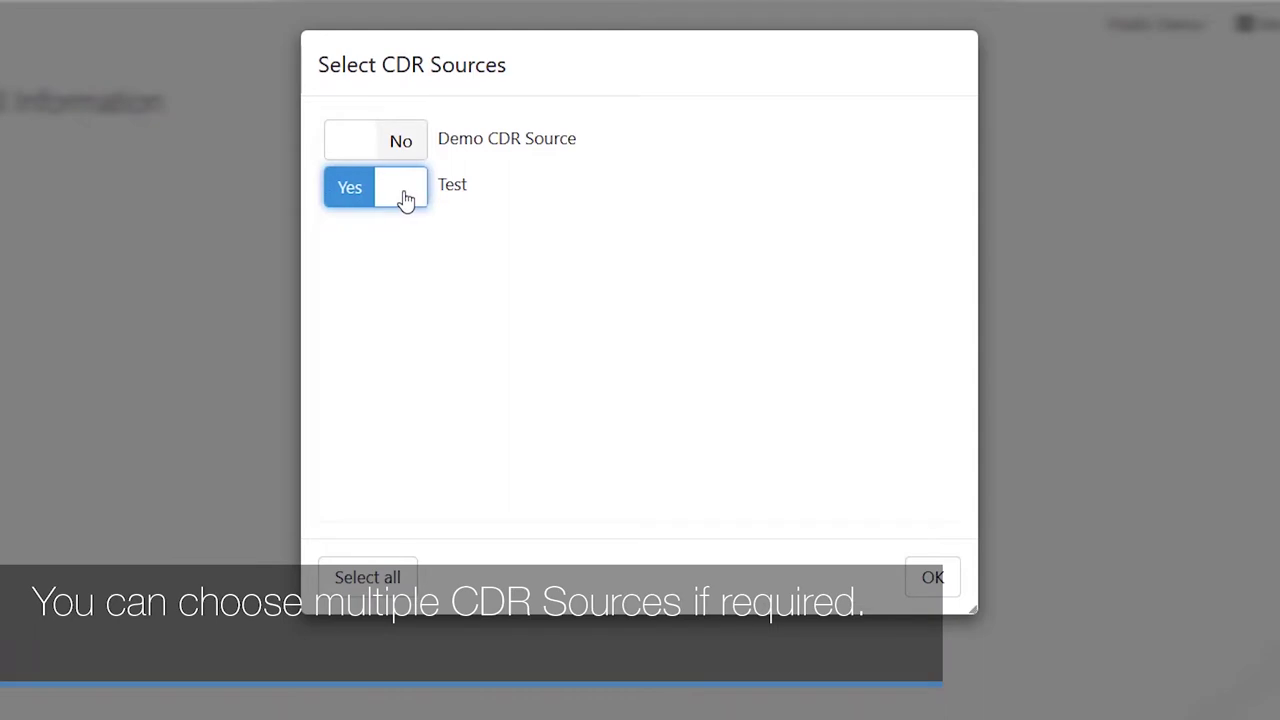
left_click(410, 155)
left_click(408, 154)
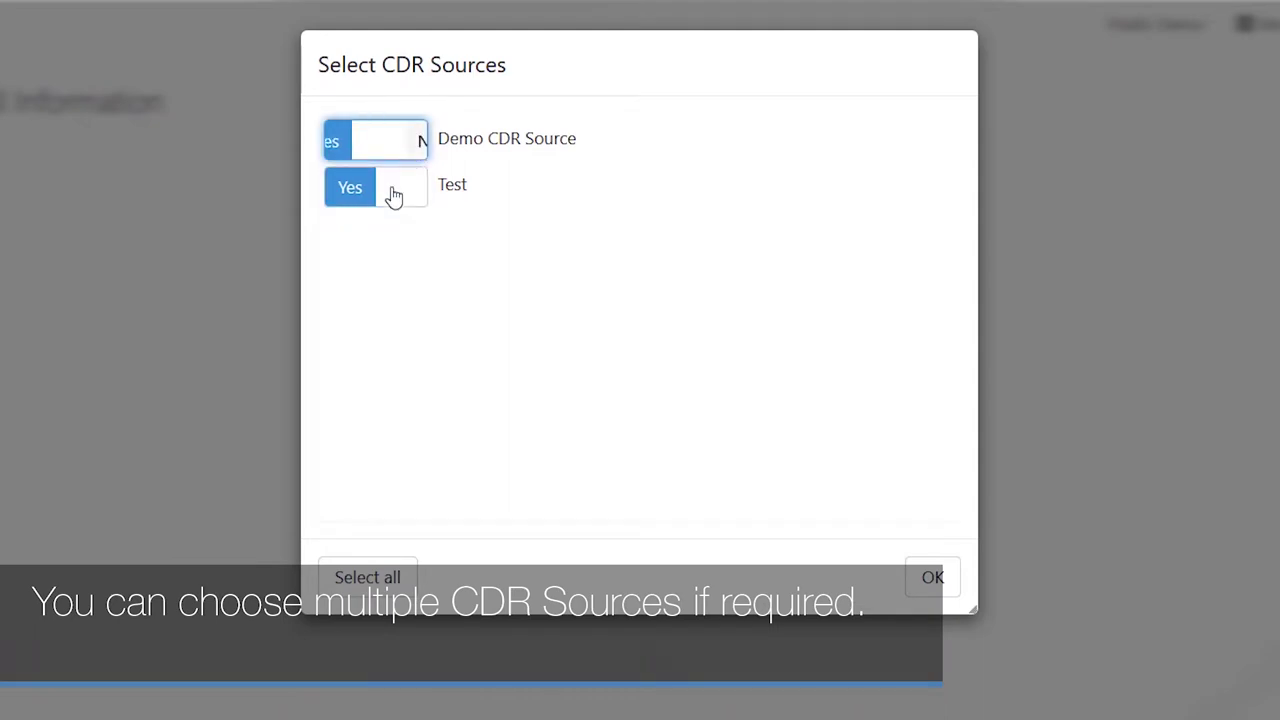
left_click(399, 201)
left_click(927, 580)
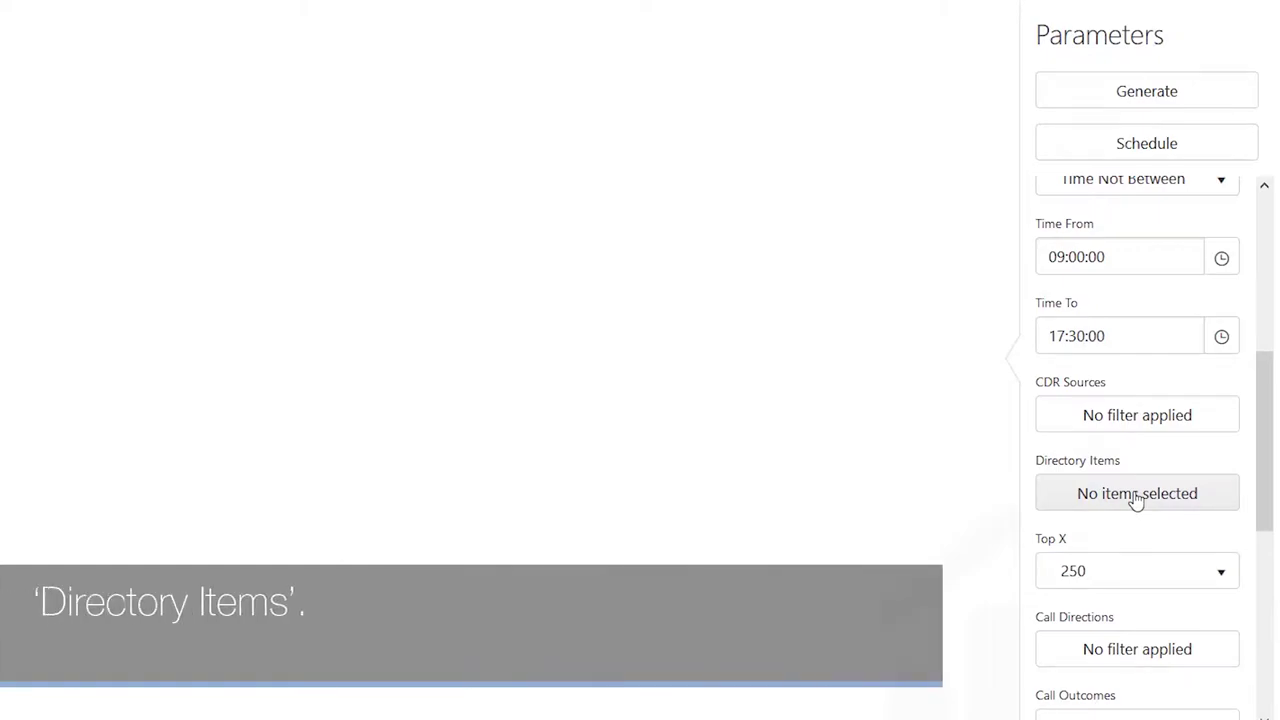
Open the Departmental Cost Summary report under Management and its Directory Items picker.
left_click(1136, 496)
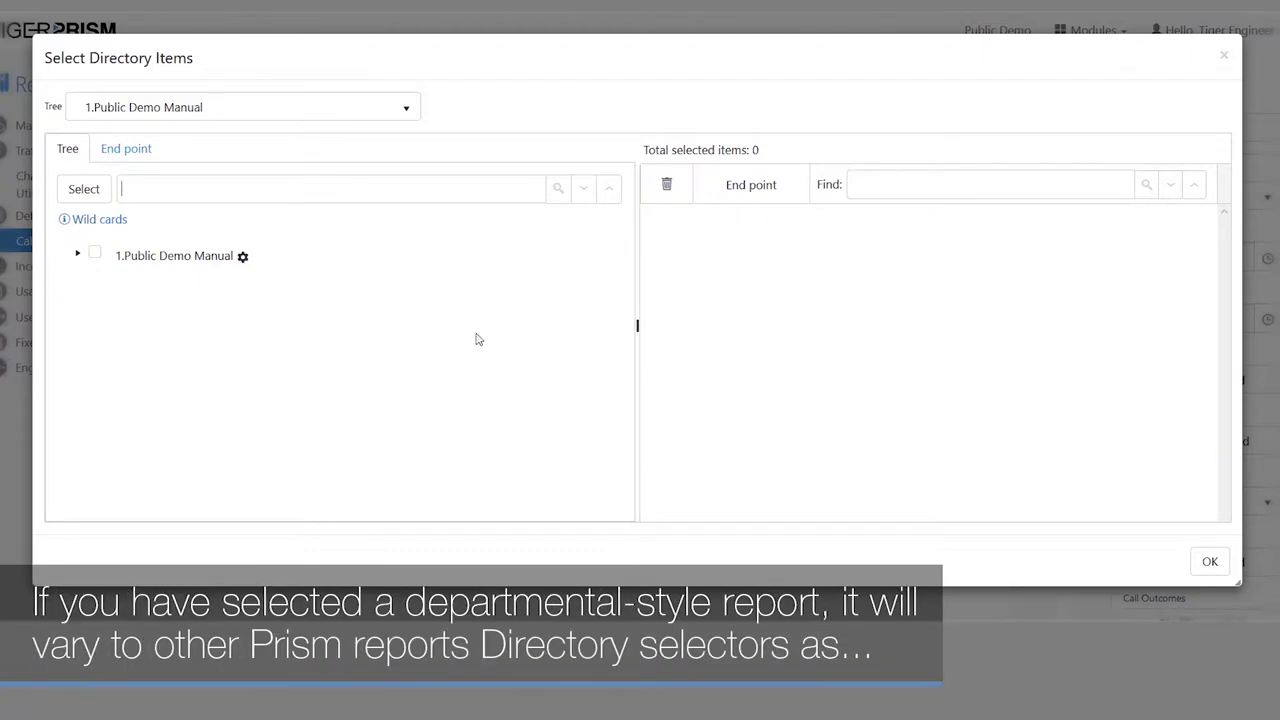
left_click(1211, 563)
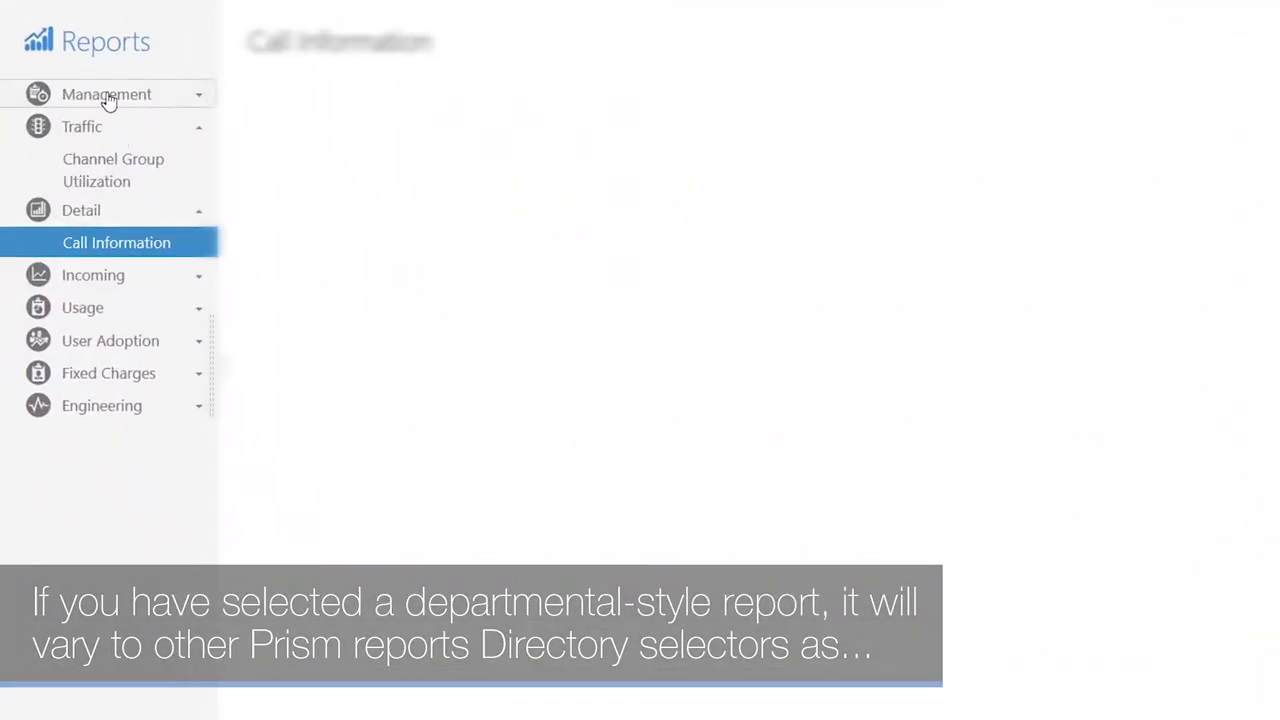
left_click(108, 96)
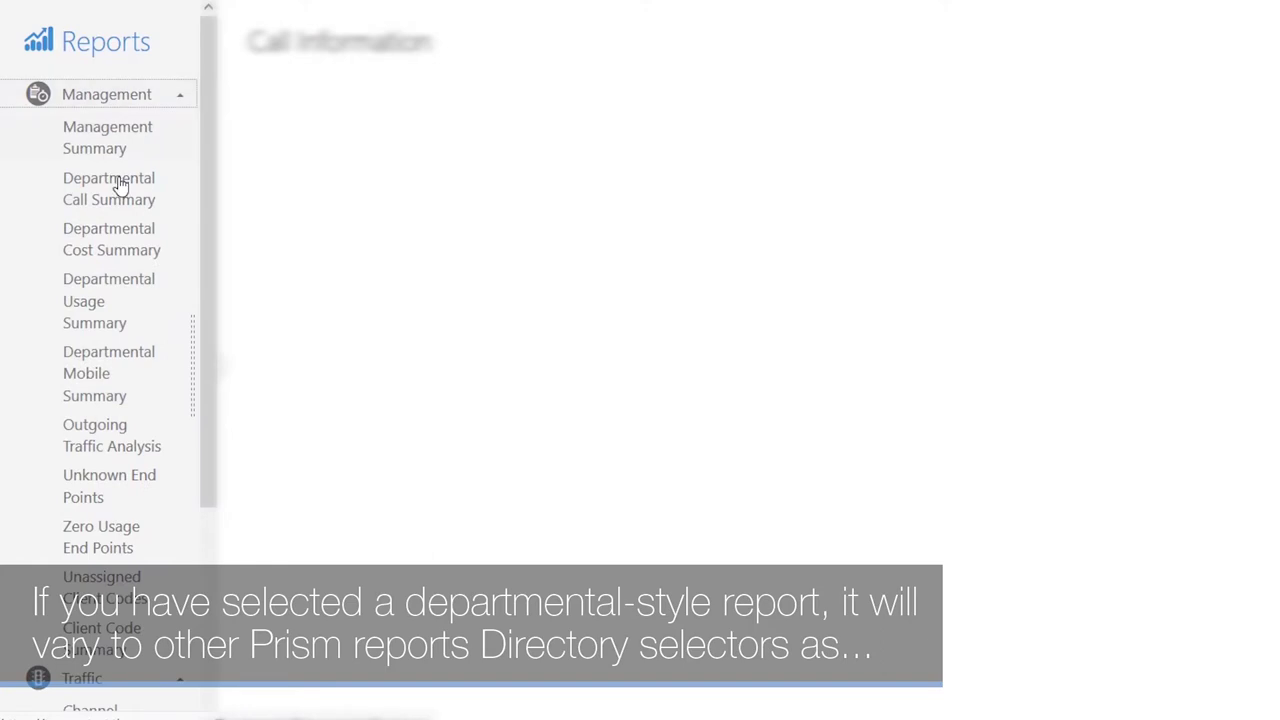
left_click(115, 248)
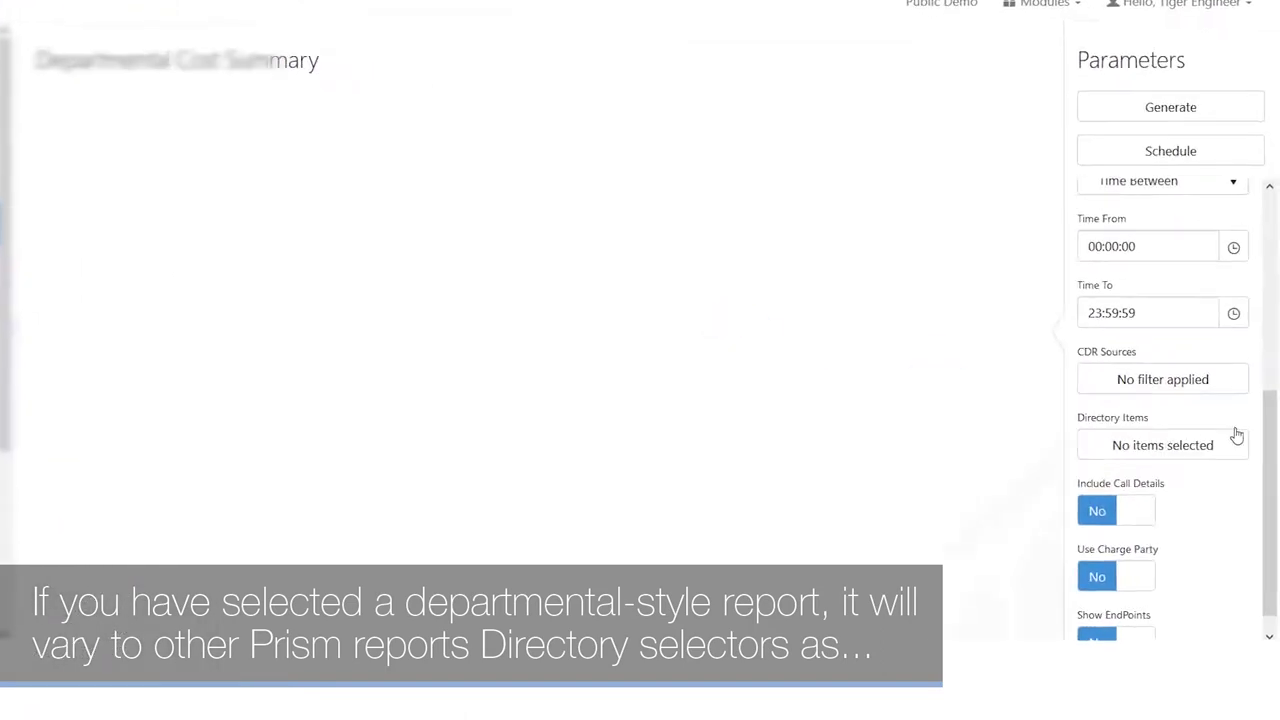
left_click(1158, 472)
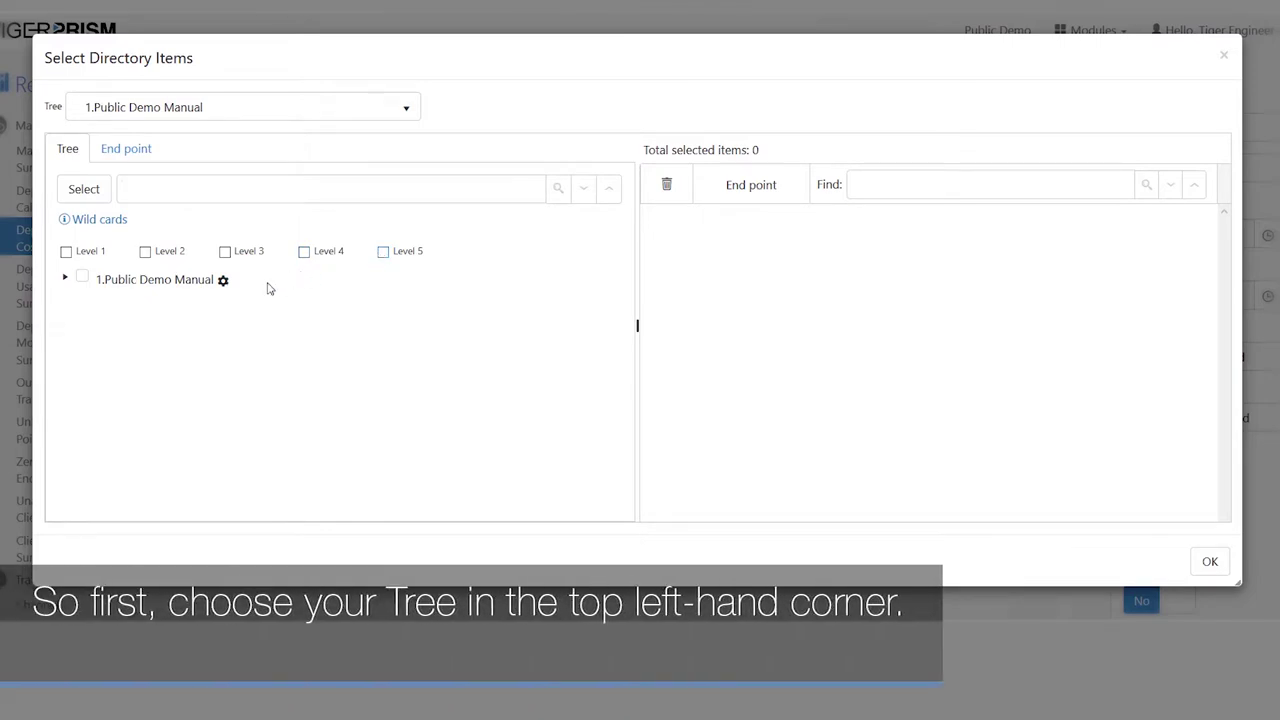
Choose the 1.Public Demo Tree directory and search it for the employee's surname.
left_click(150, 116)
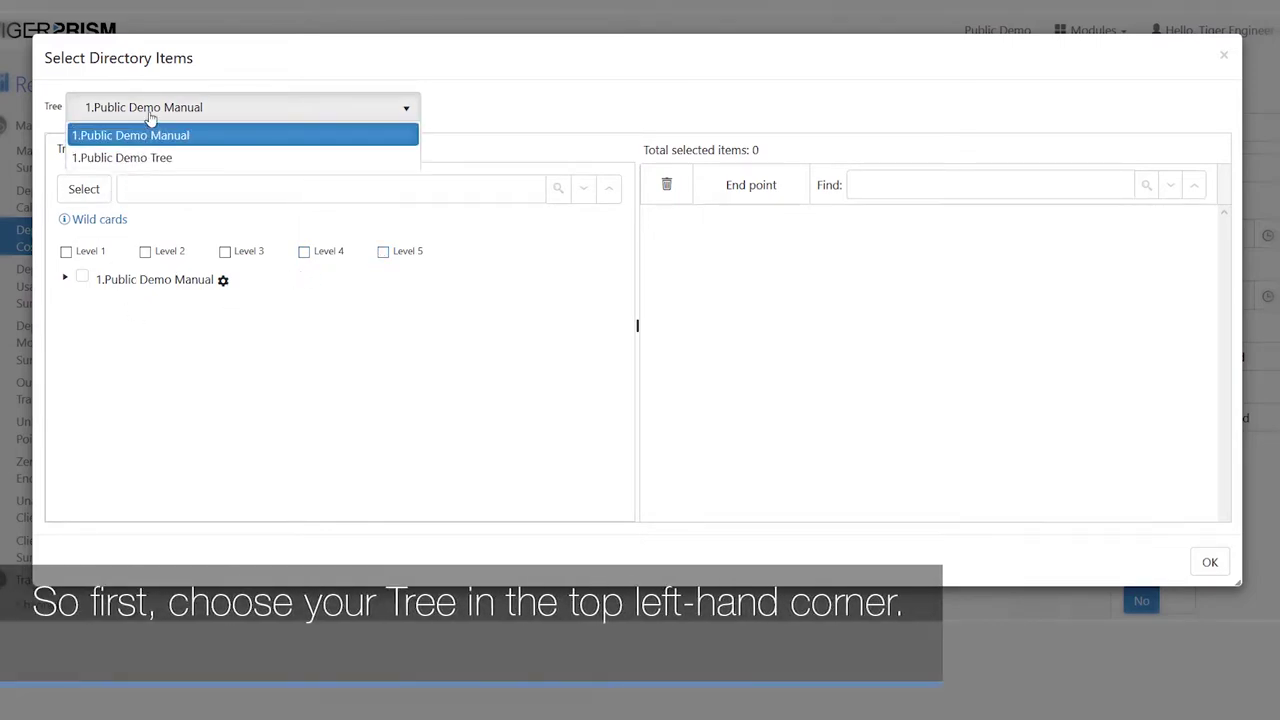
left_click(142, 163)
left_click(160, 116)
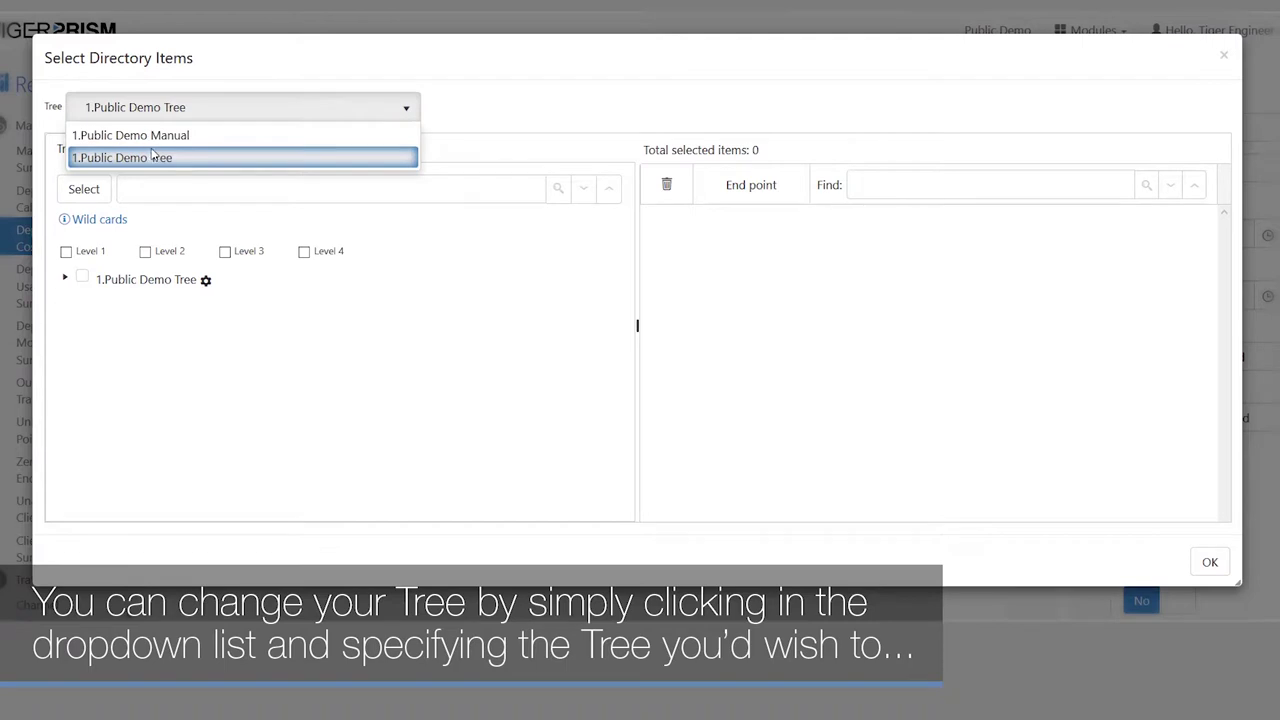
left_click(153, 137)
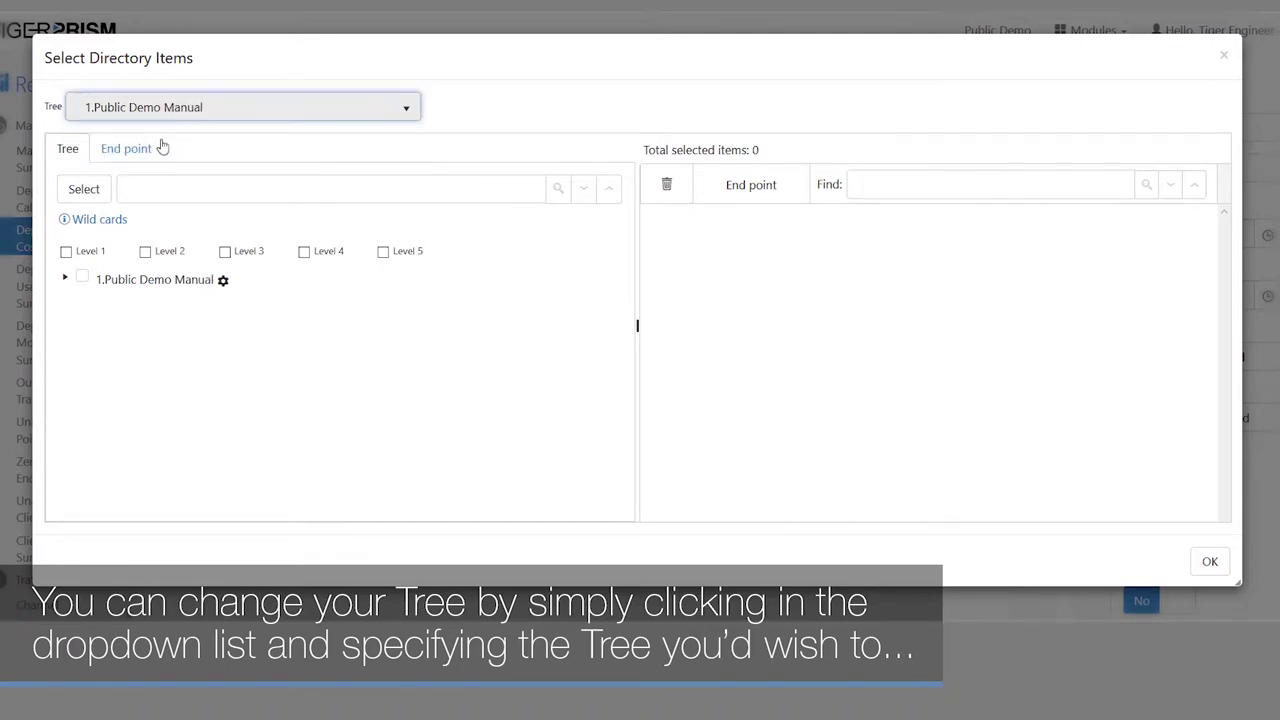
left_click(158, 114)
left_click(150, 160)
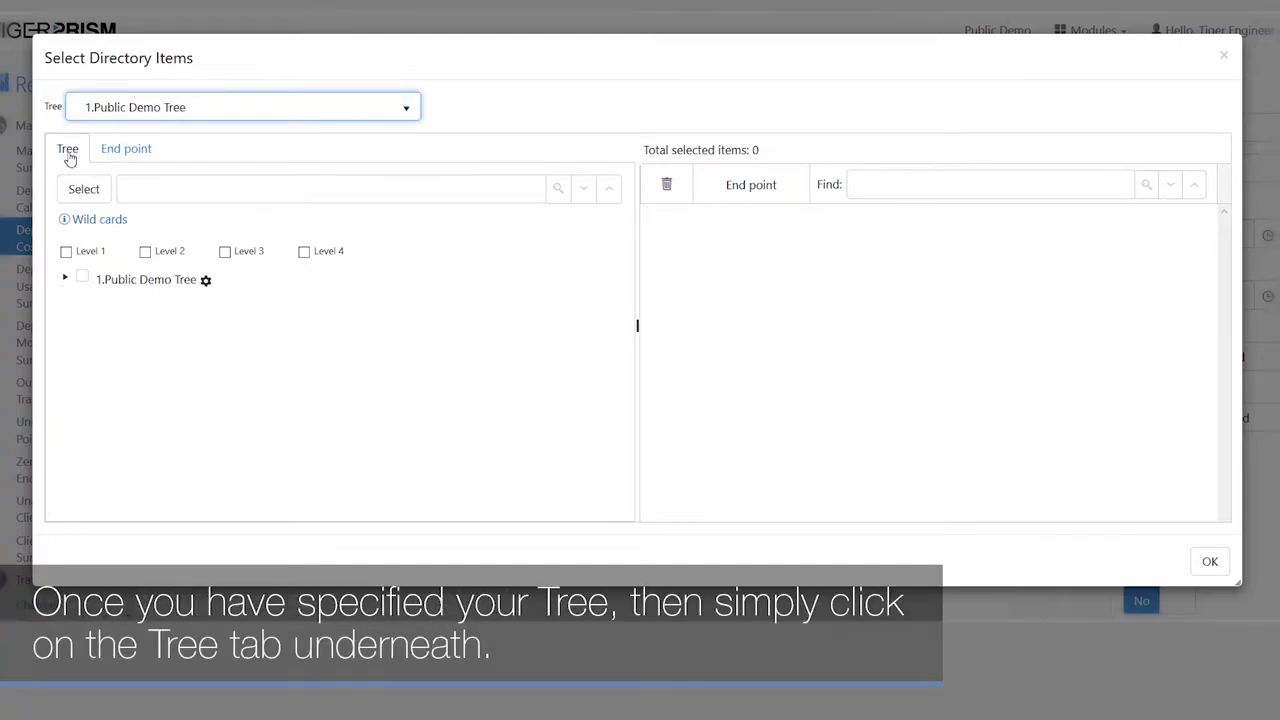
left_click(164, 190)
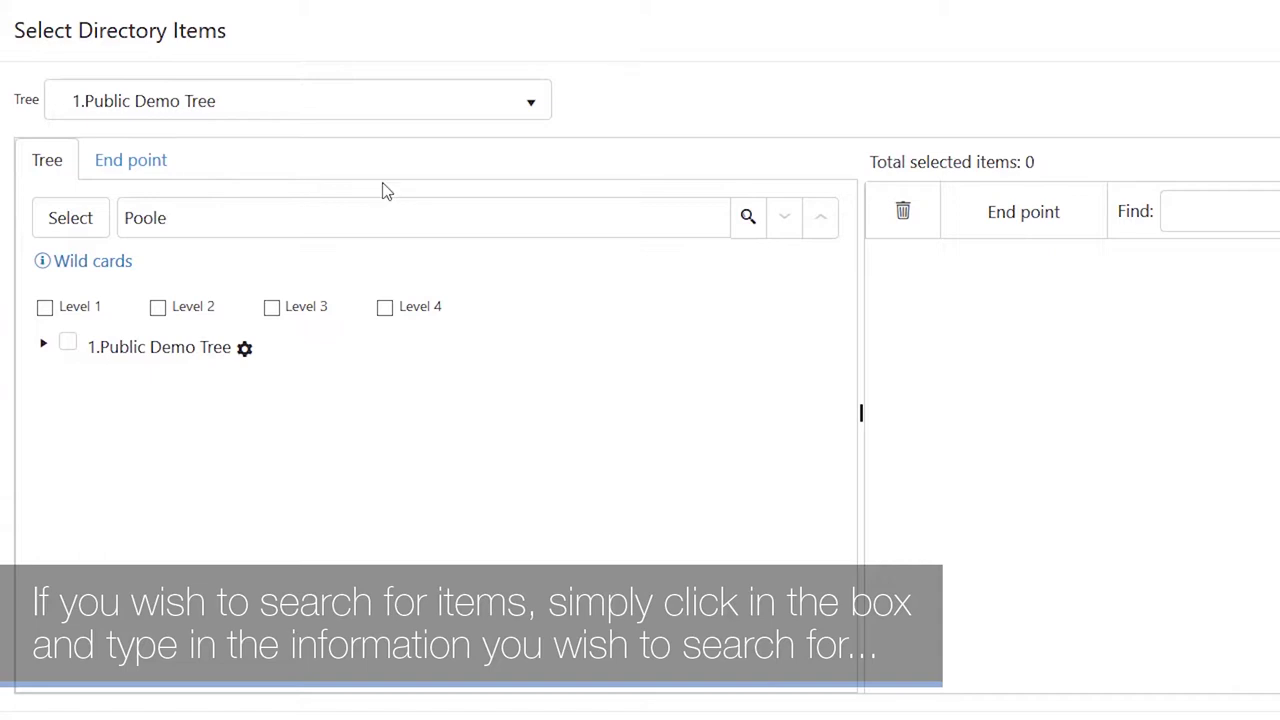
left_click(748, 218)
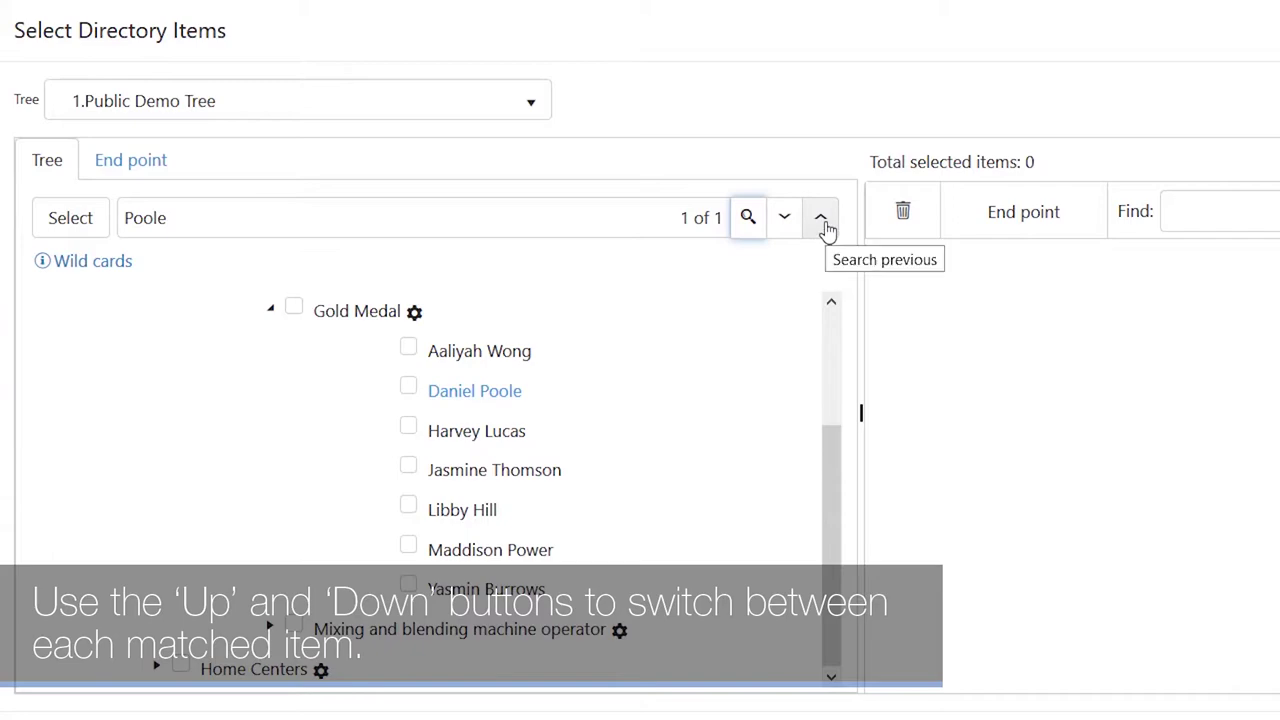
Tick and untick the matched person, Cardiographer, Gold Medal and Mixing operator items, leaving none selected.
left_click(408, 388)
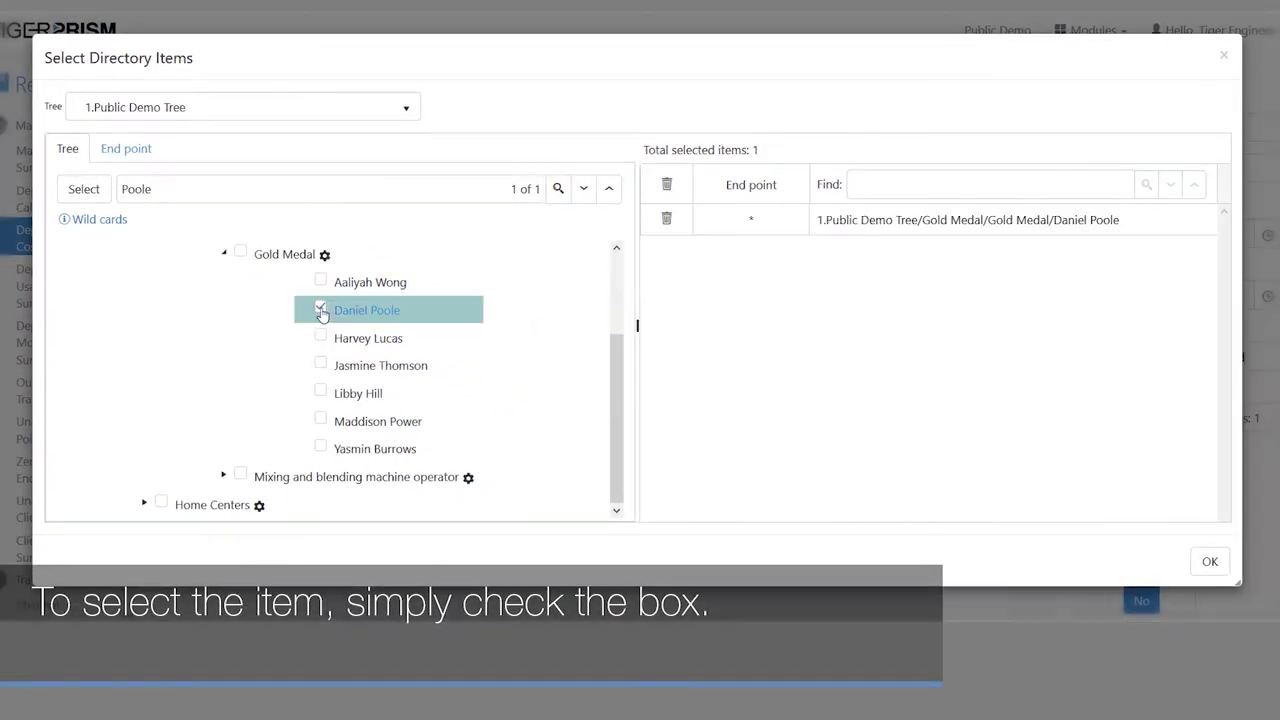
left_click(321, 310)
scroll(300, 380, "up", 2)
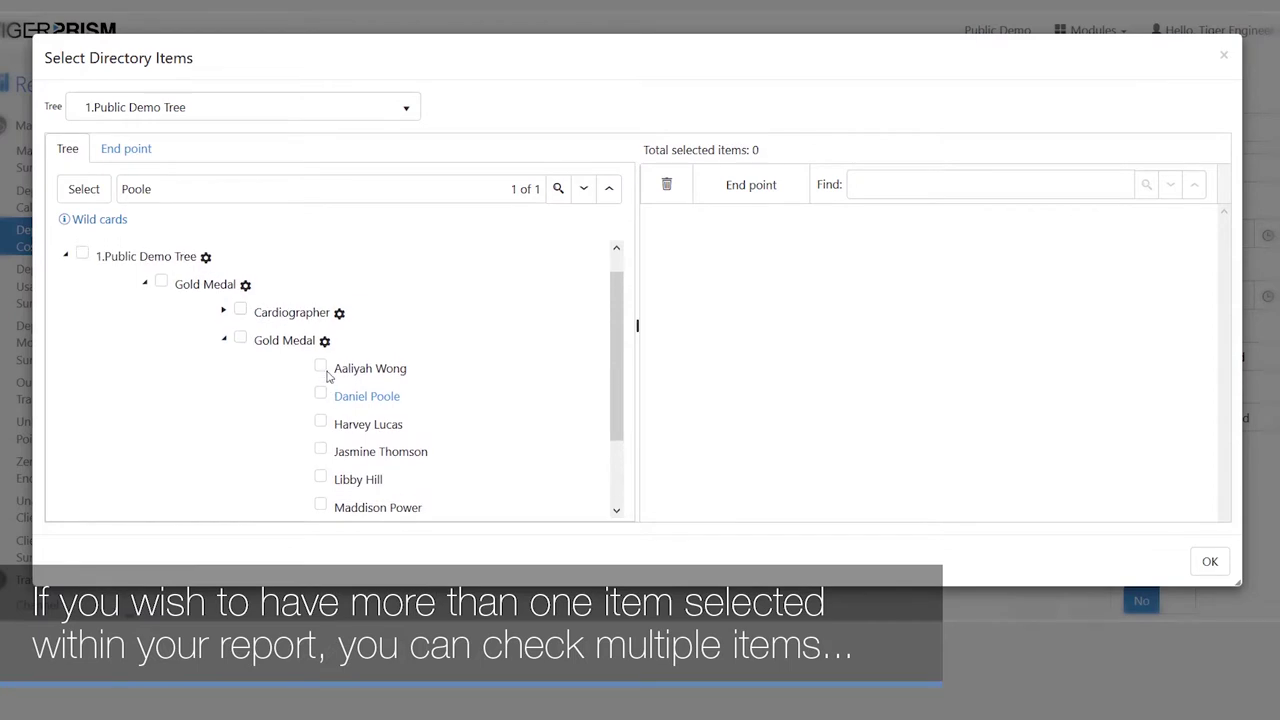
left_click(225, 341)
left_click(241, 313)
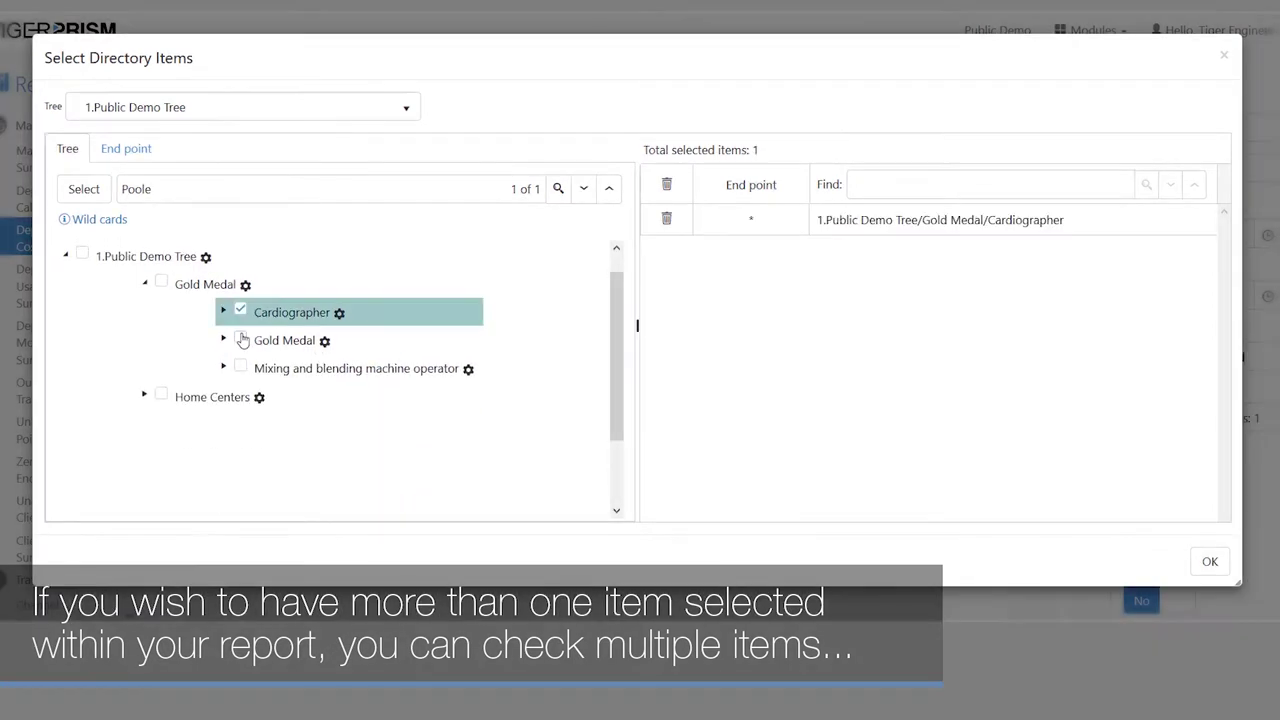
left_click(240, 340)
left_click(240, 369)
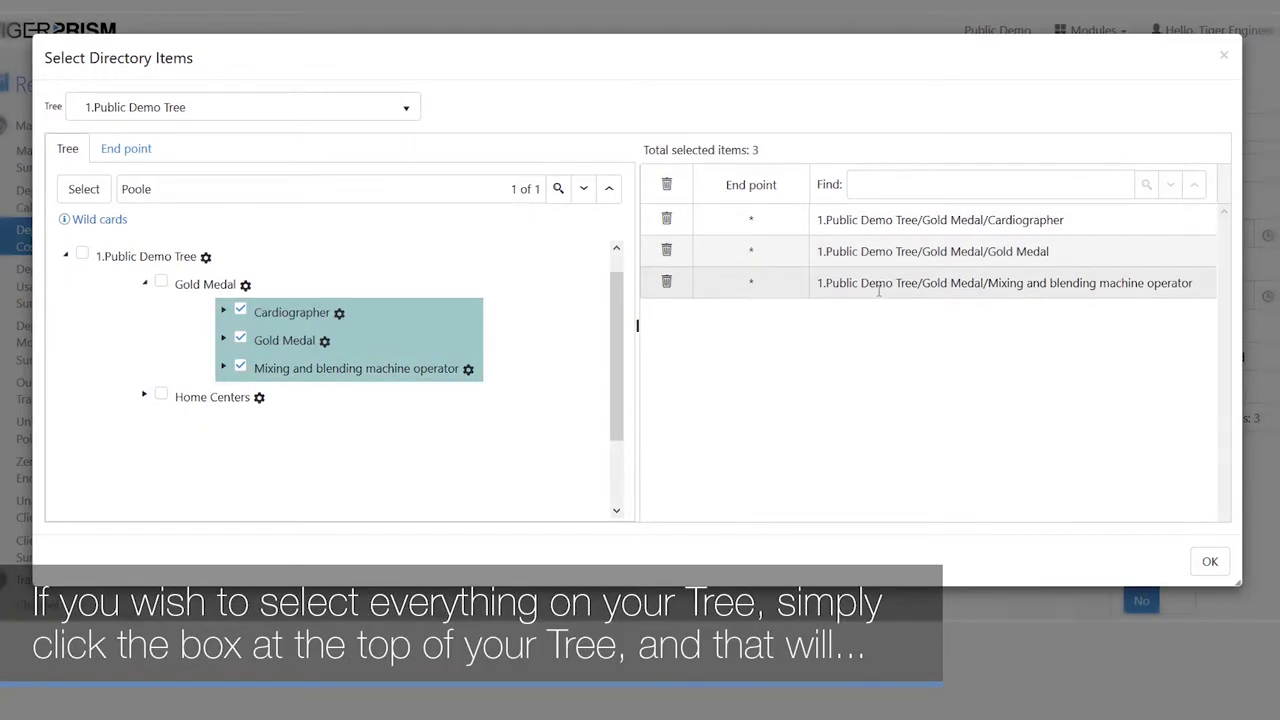
left_click(240, 312)
left_click(240, 340)
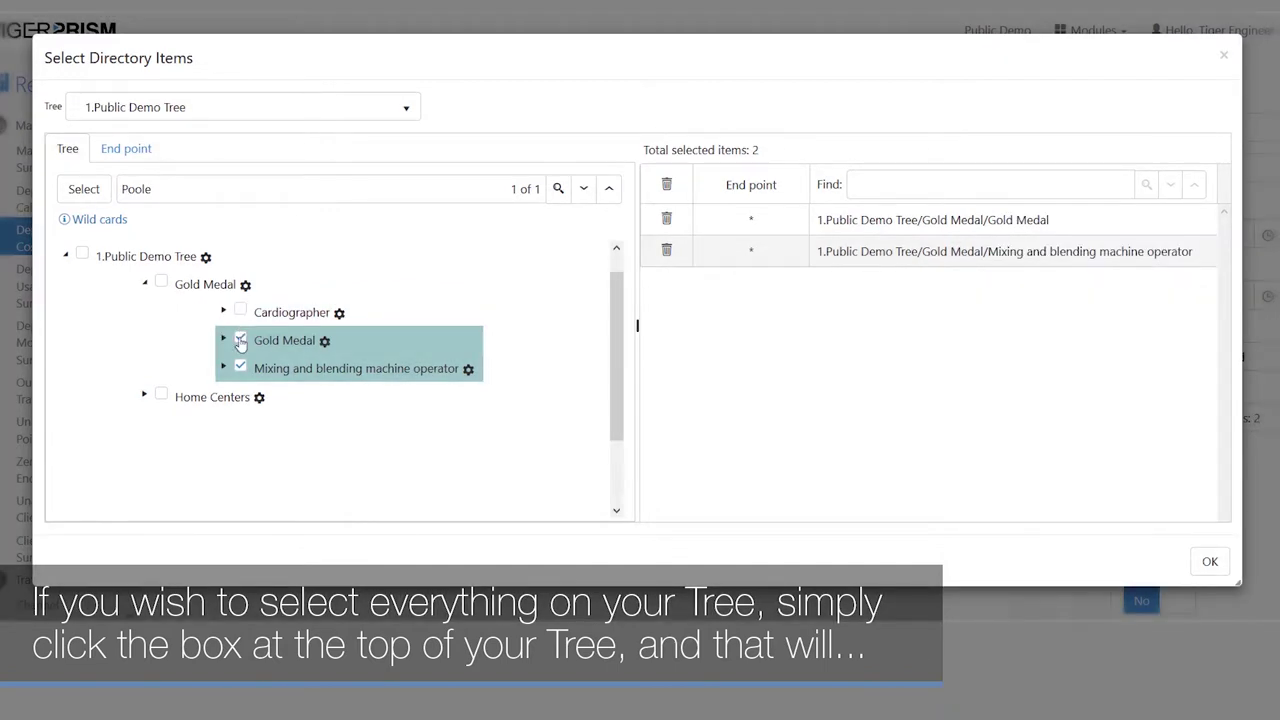
left_click(240, 368)
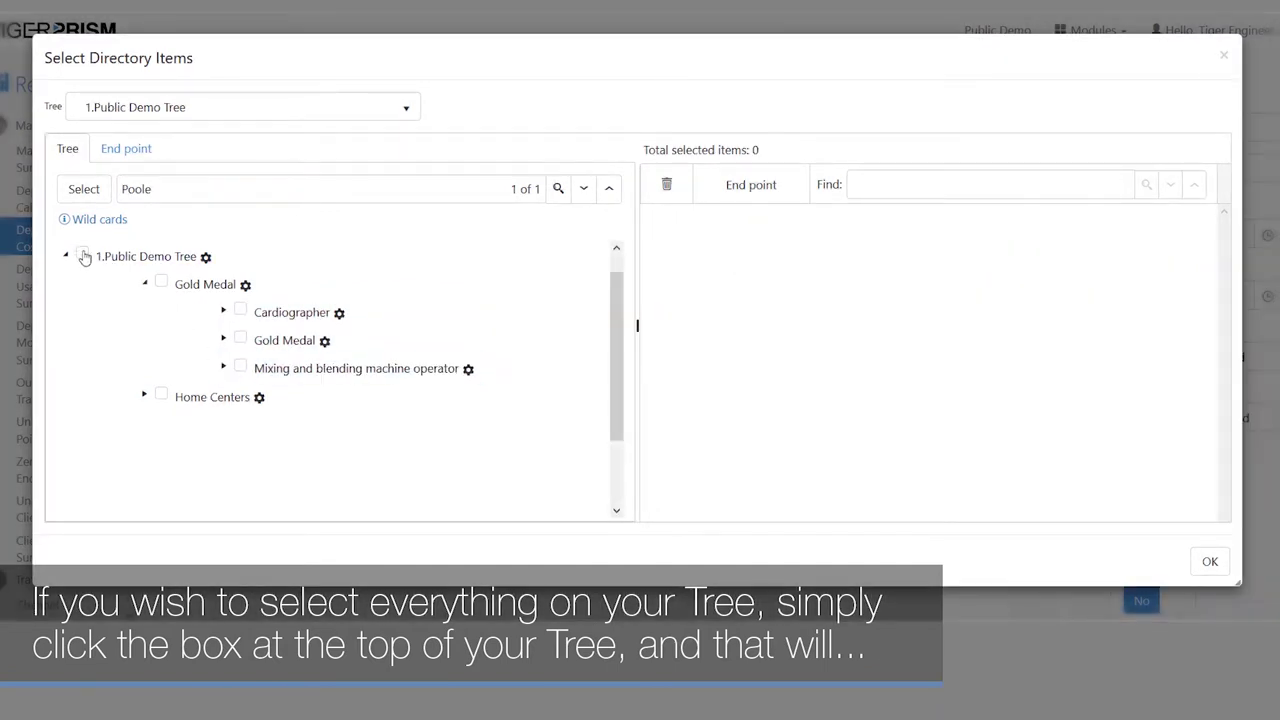
Select the entire 1.Public Demo Tree, remove it, then select it again.
left_click(84, 256)
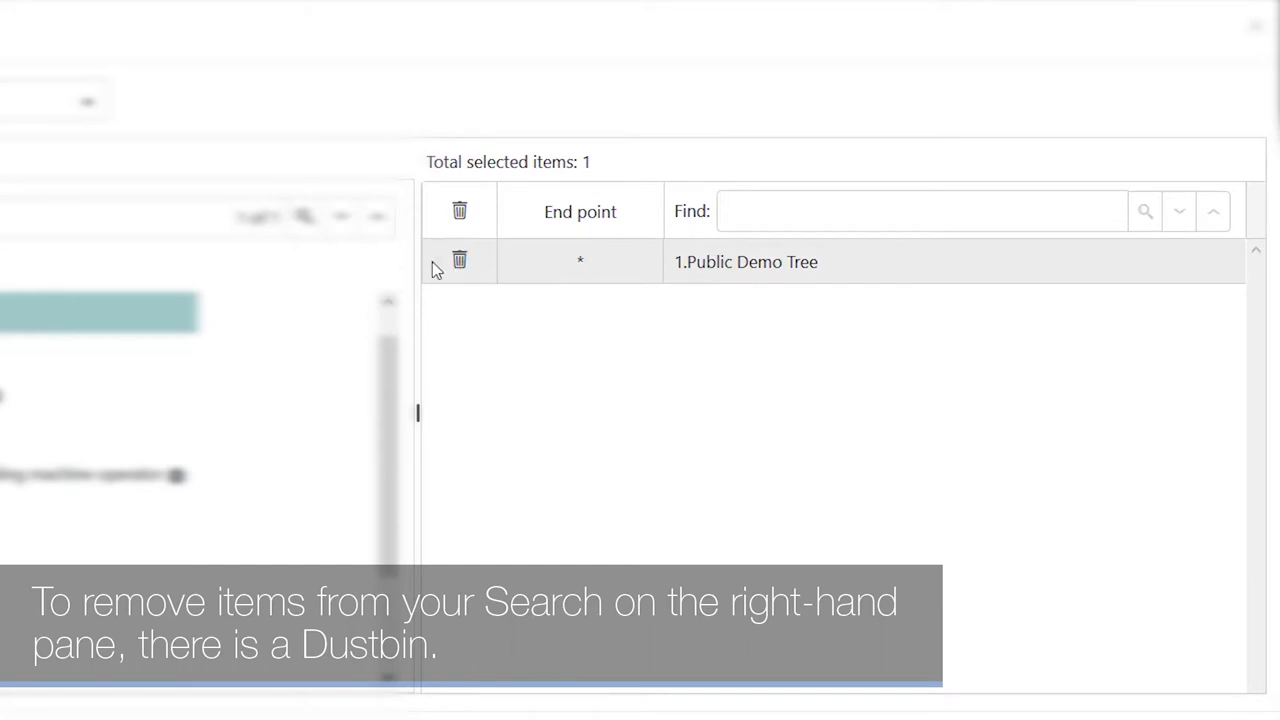
left_click(459, 262)
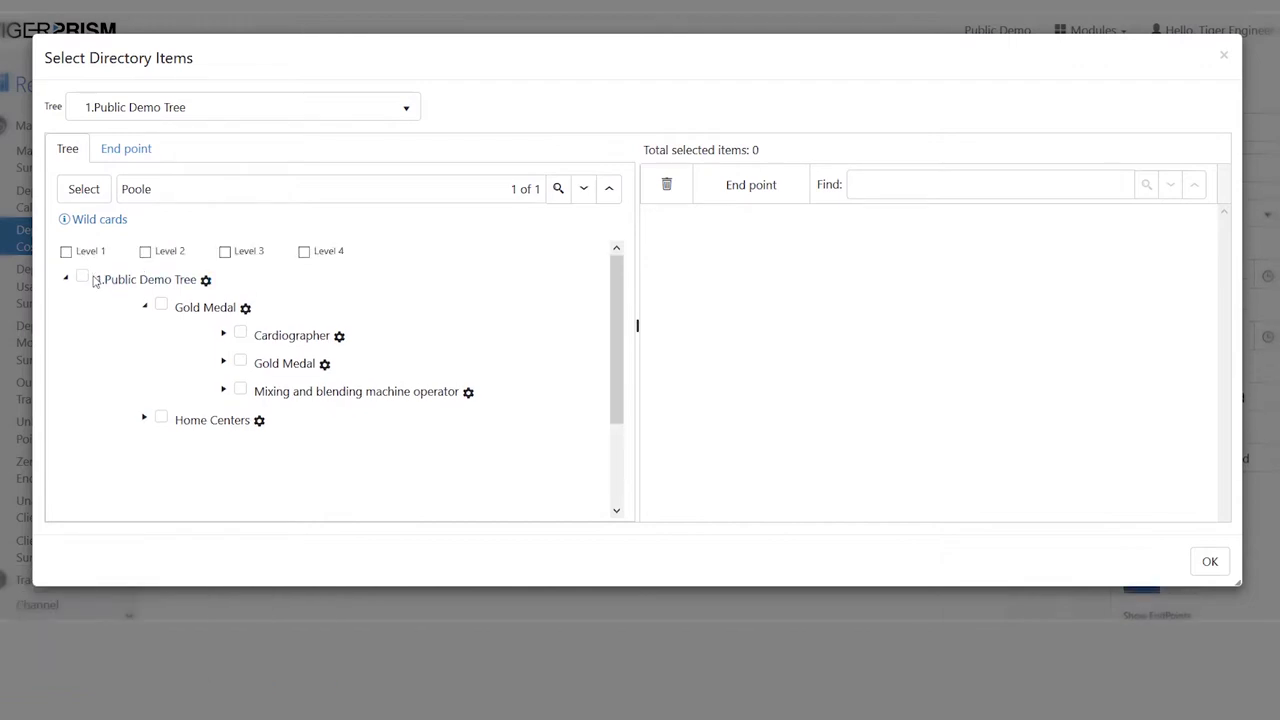
left_click(83, 278)
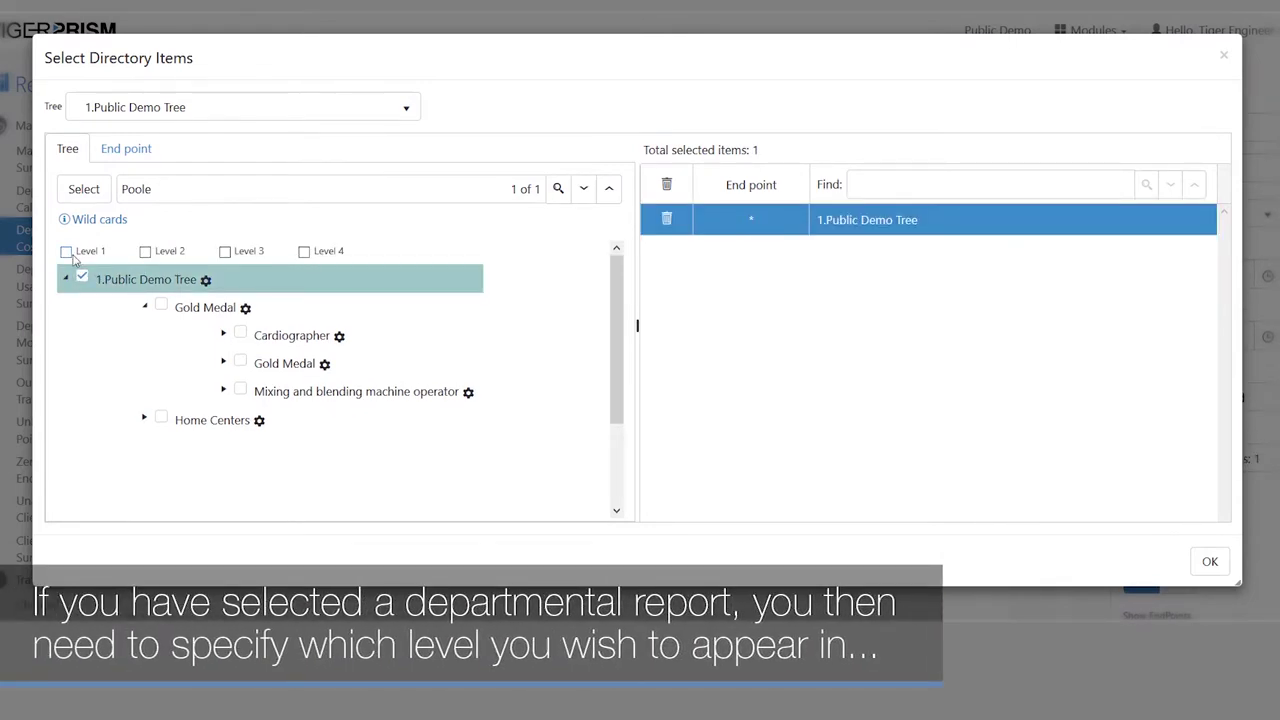
Toggle reporting Levels 1–4 on and off, ending with no levels ticked.
left_click(146, 252)
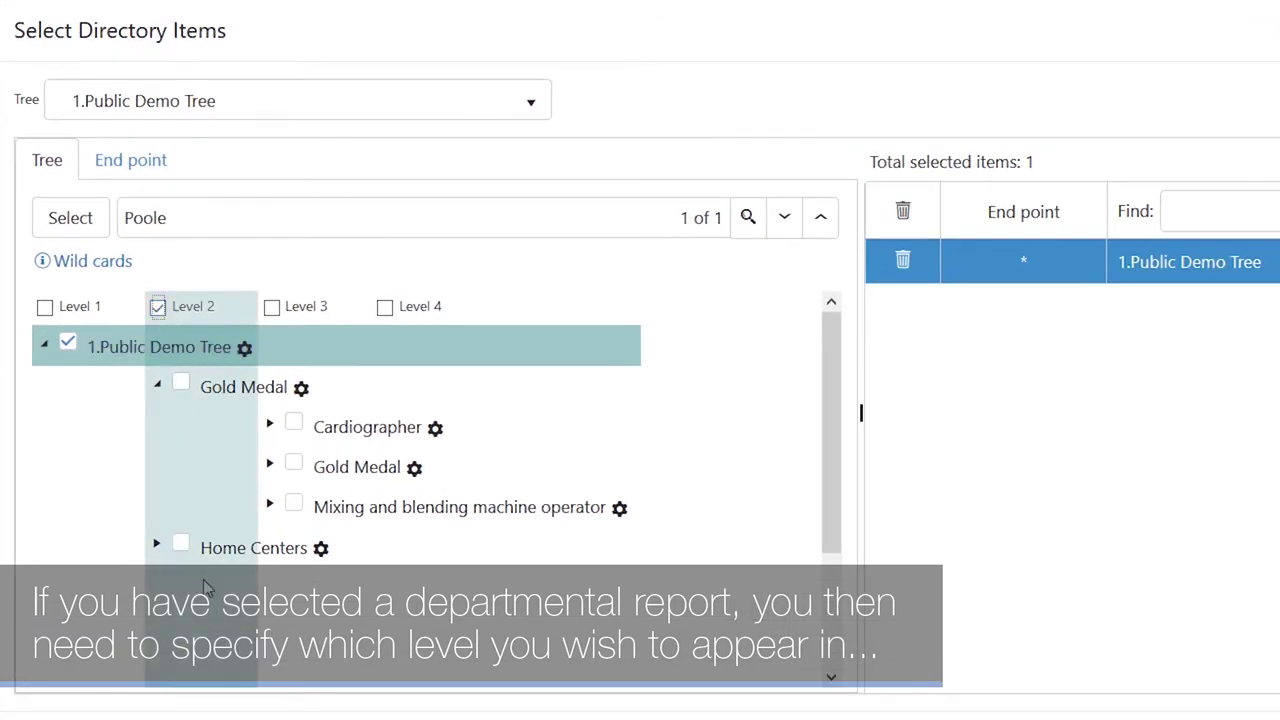
left_click(271, 306)
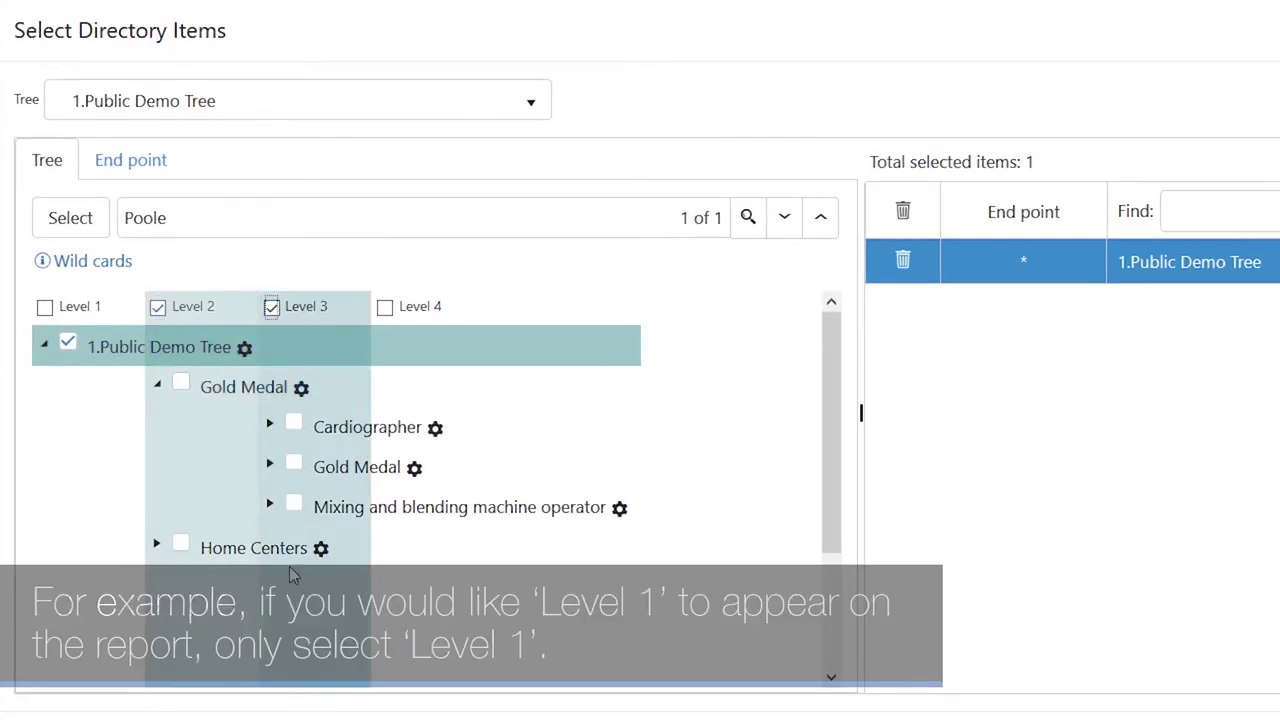
left_click(46, 308)
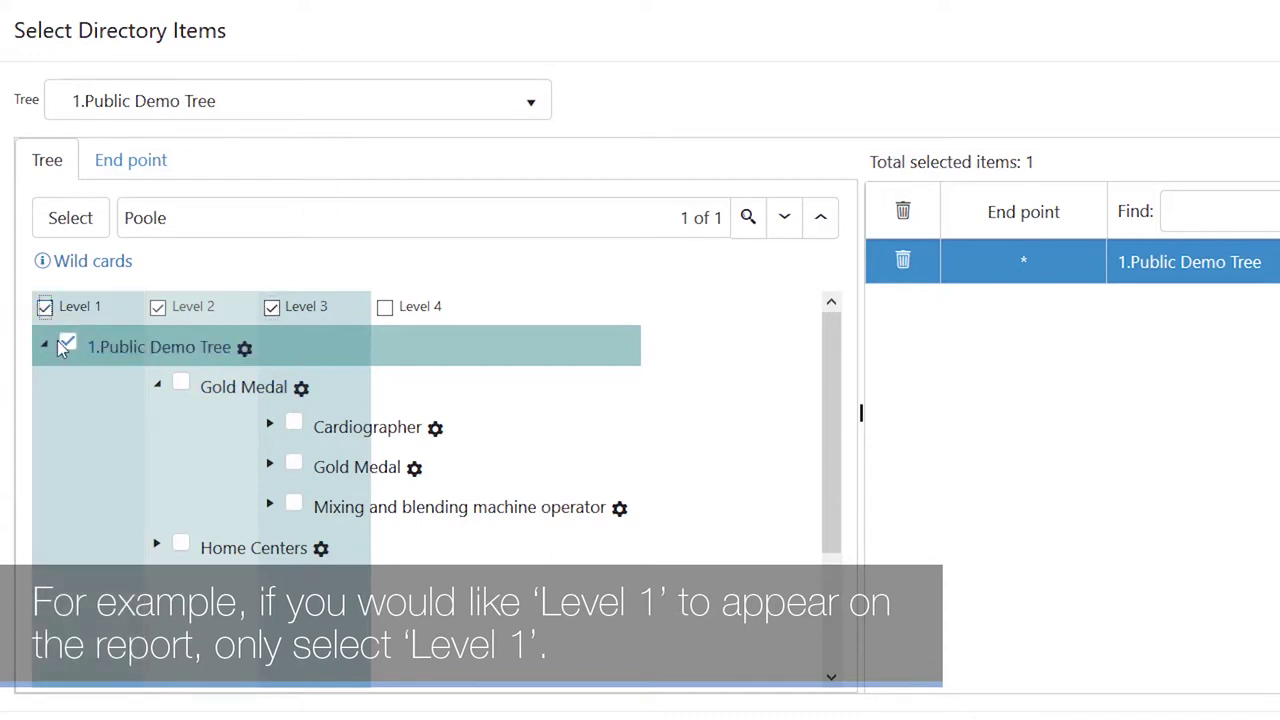
left_click(158, 308)
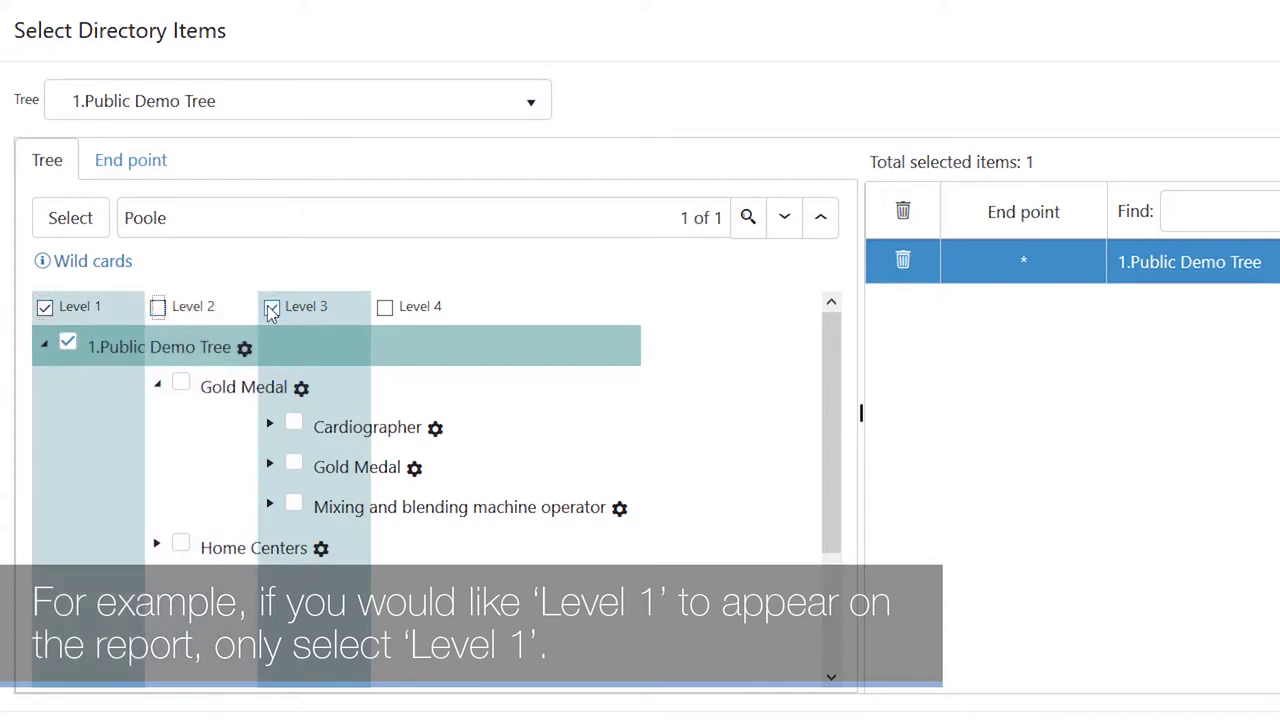
left_click(272, 310)
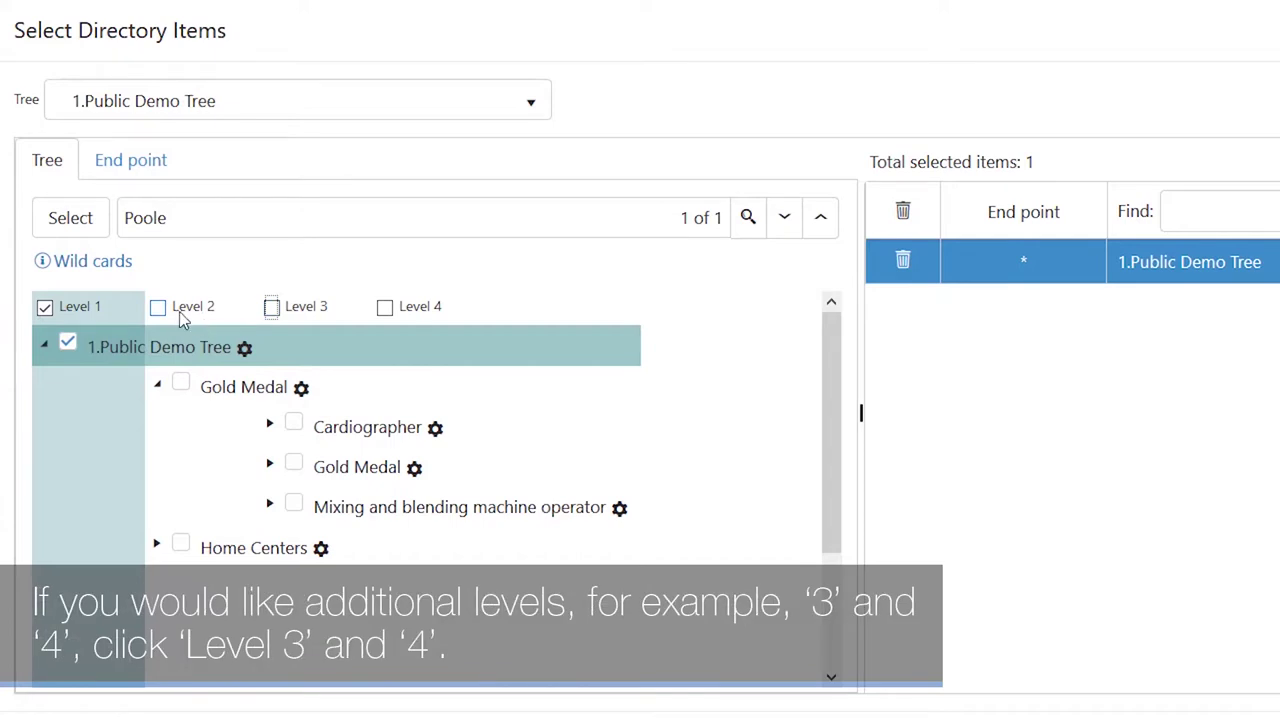
left_click(273, 310)
left_click(385, 308)
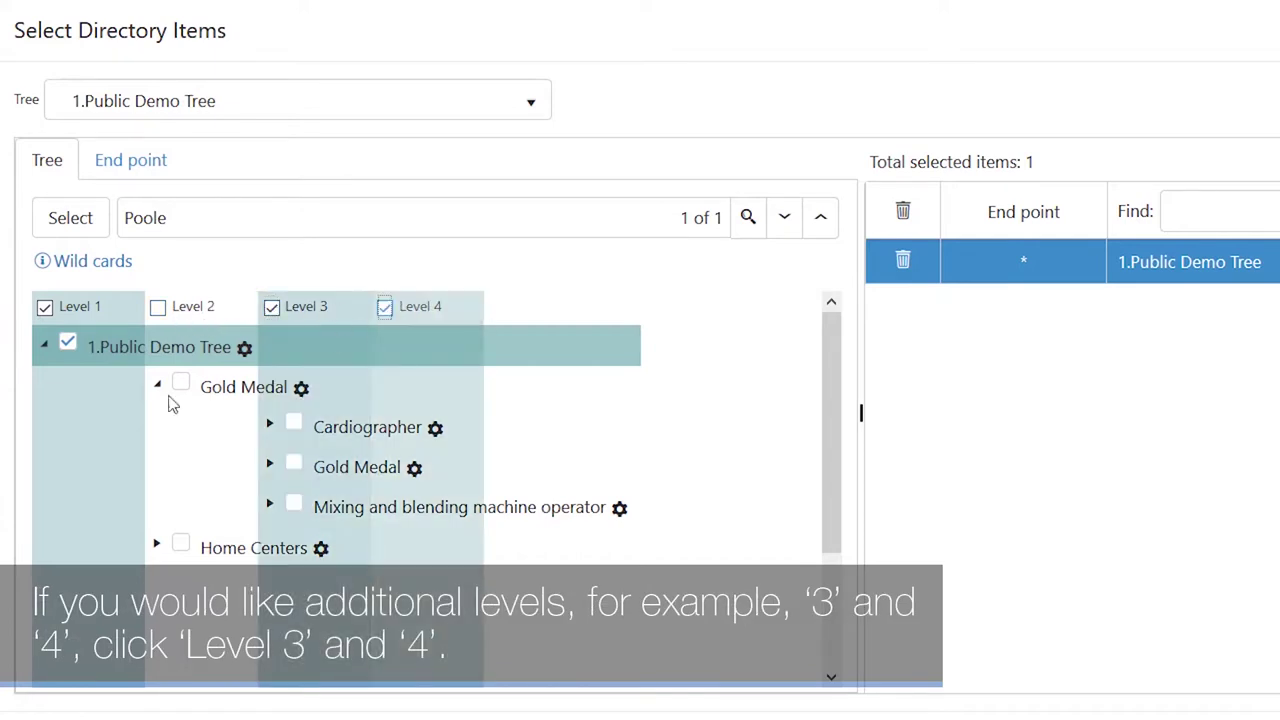
left_click(66, 310)
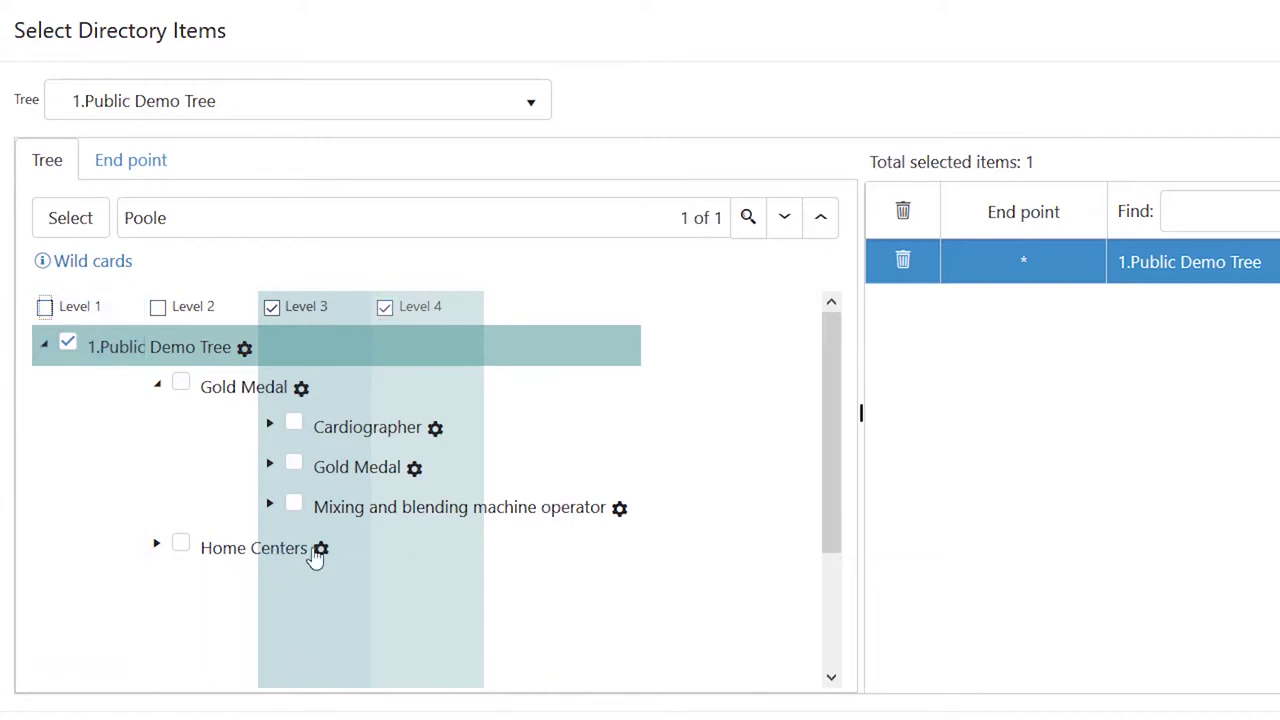
left_click(385, 307)
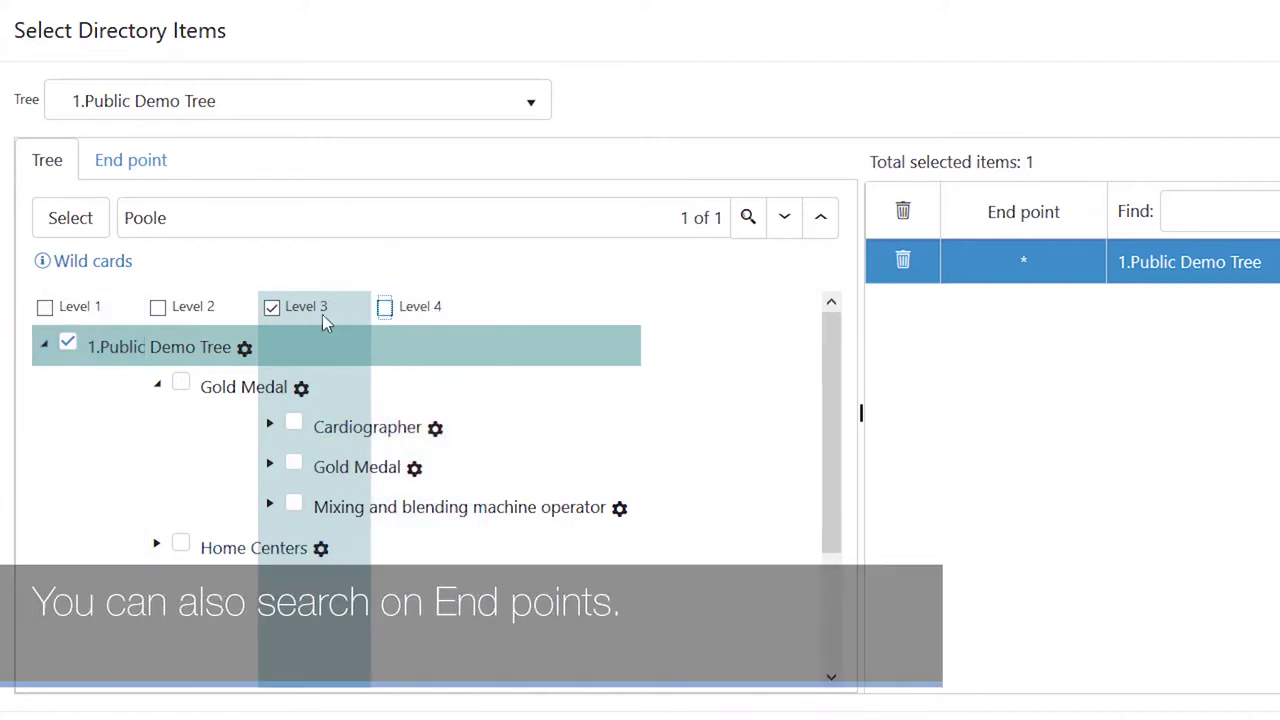
left_click(271, 308)
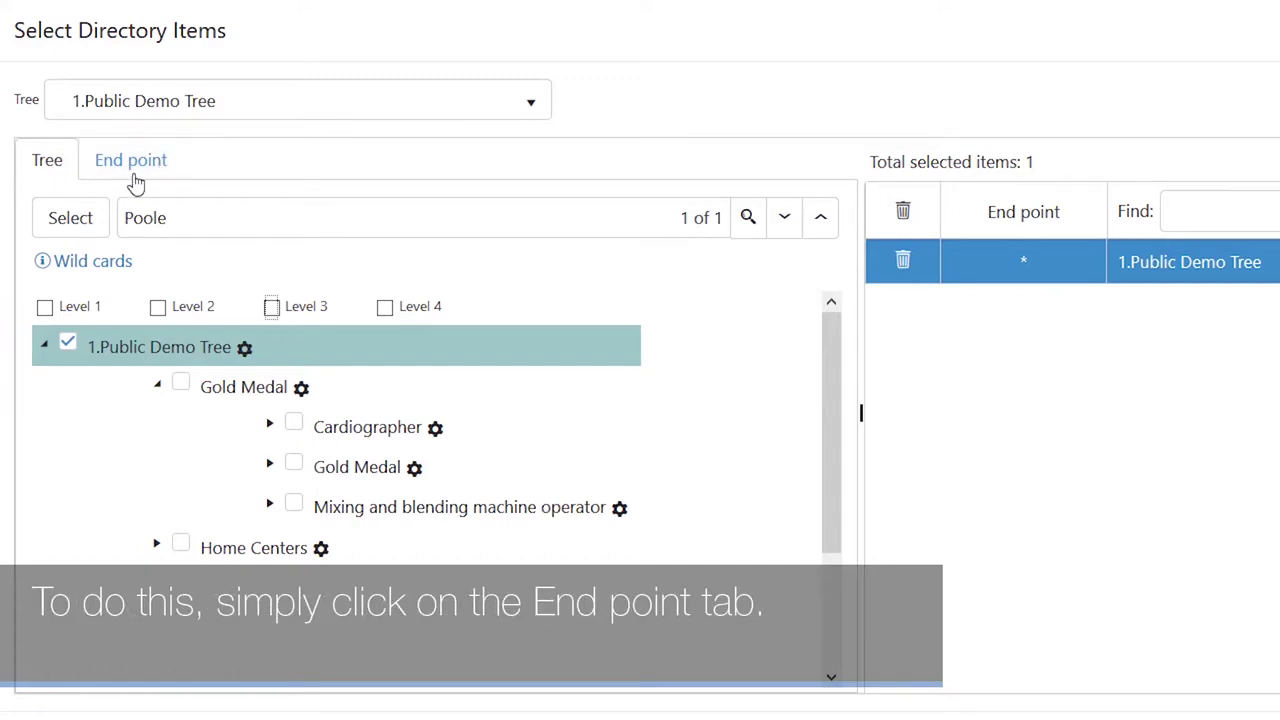
Filter the End point list to numbers containing 1004 and tick the single match.
left_click(155, 166)
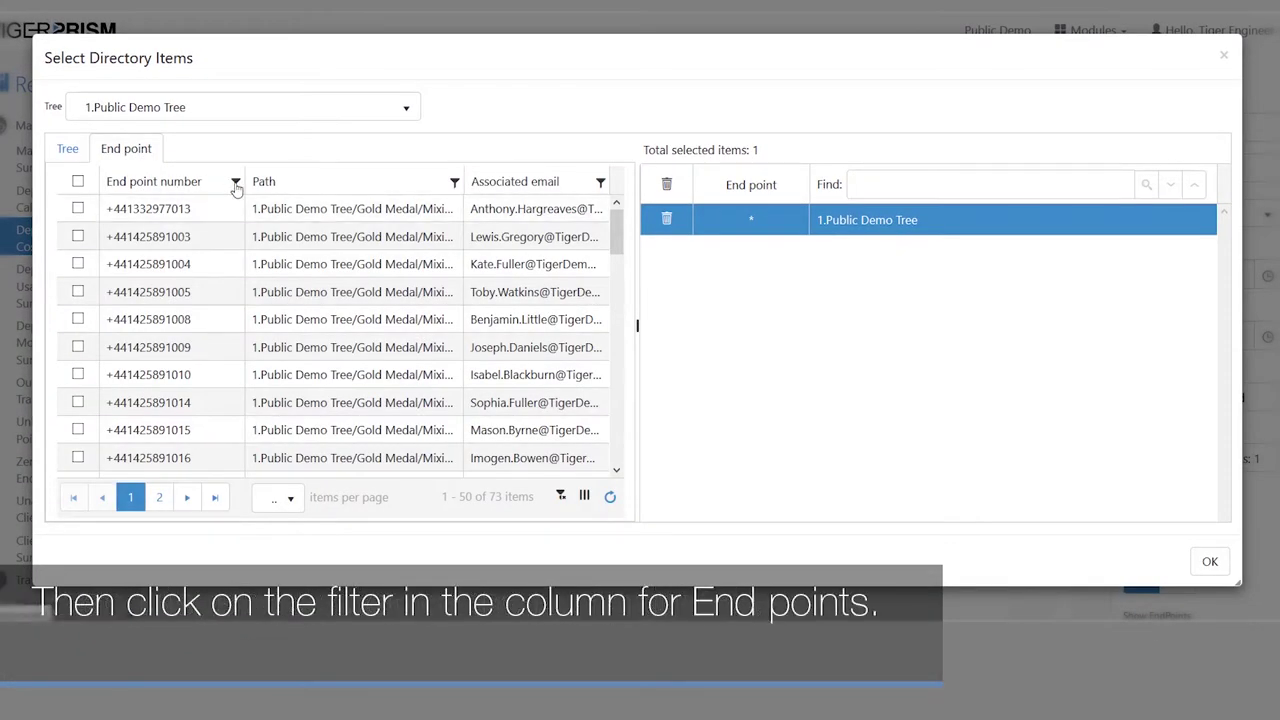
left_click(235, 184)
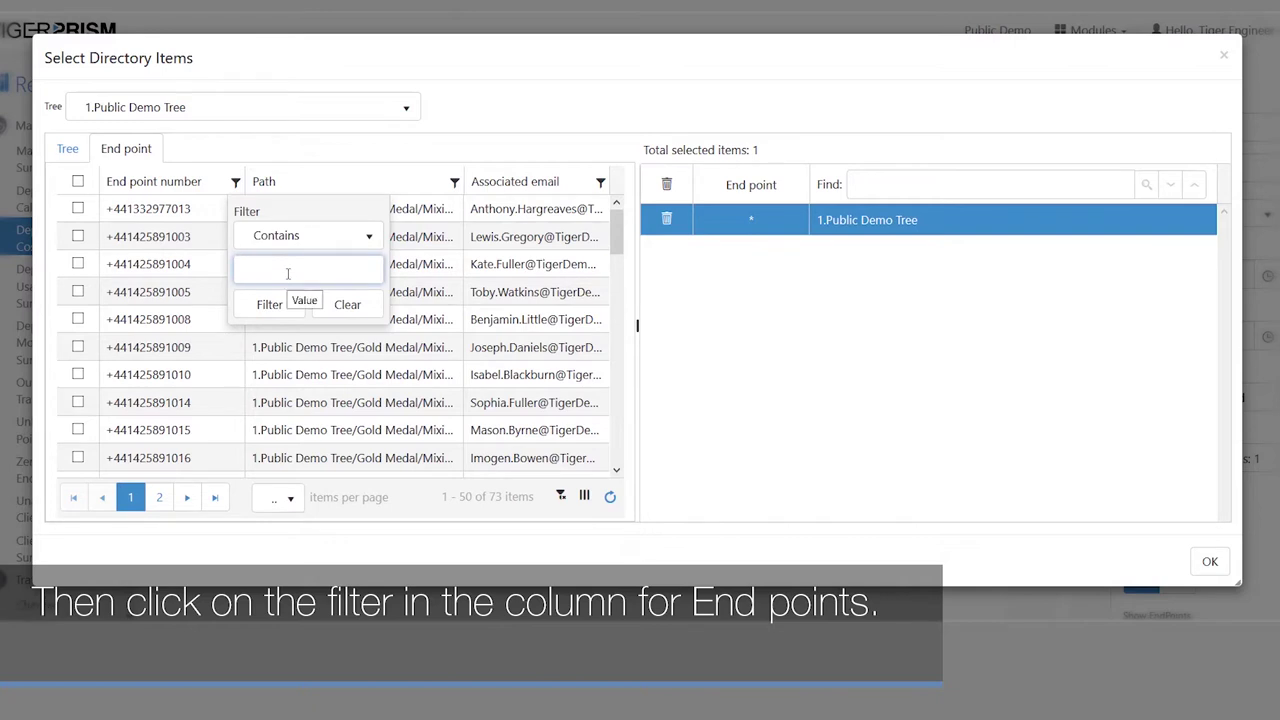
type("1004")
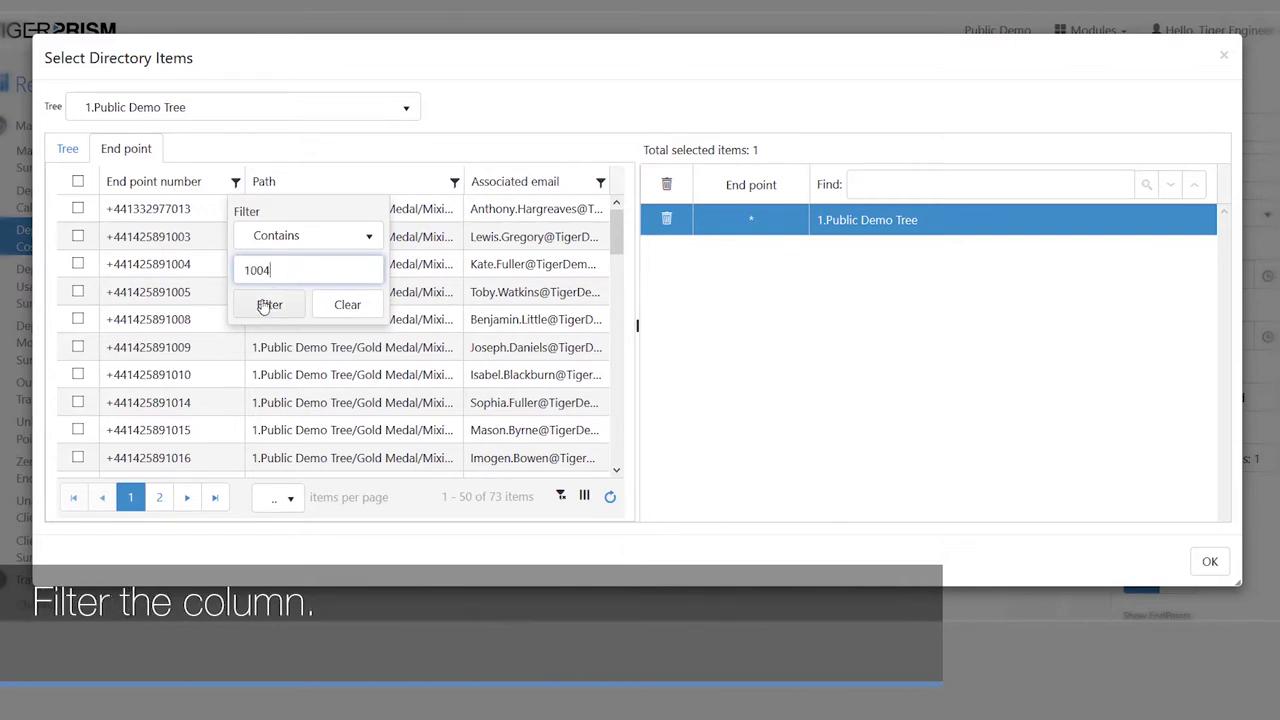
left_click(268, 304)
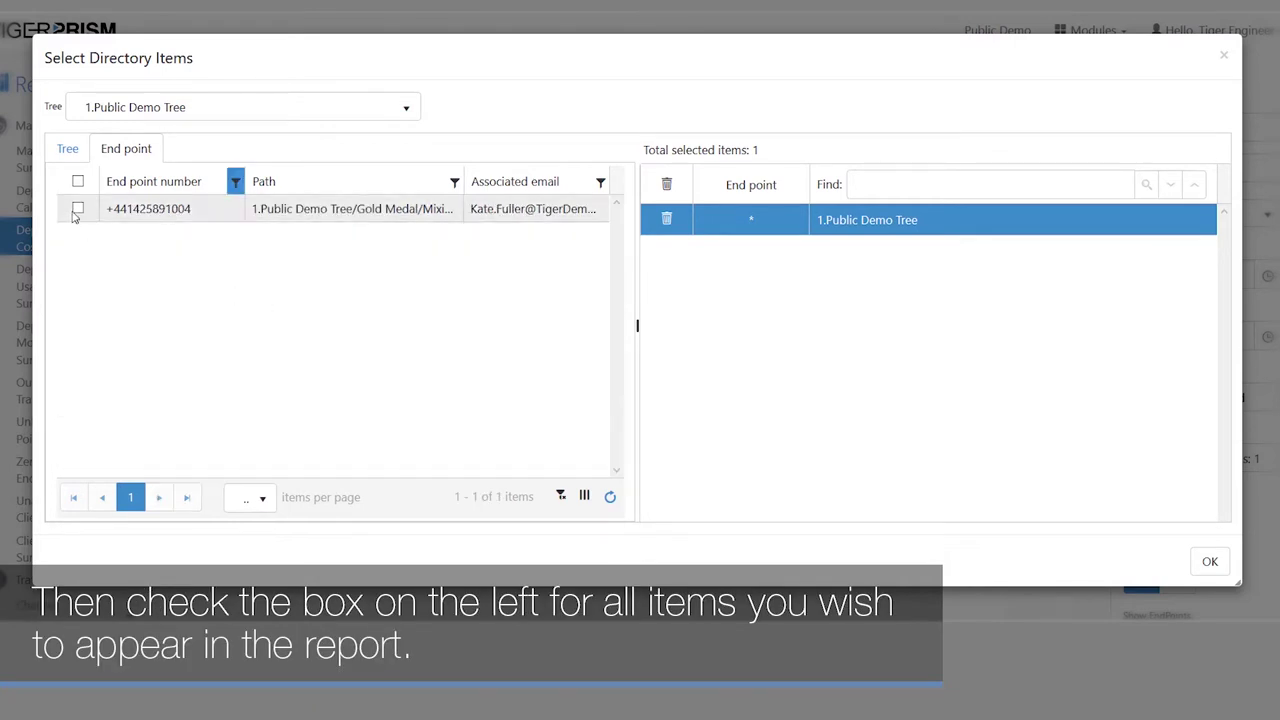
left_click(78, 208)
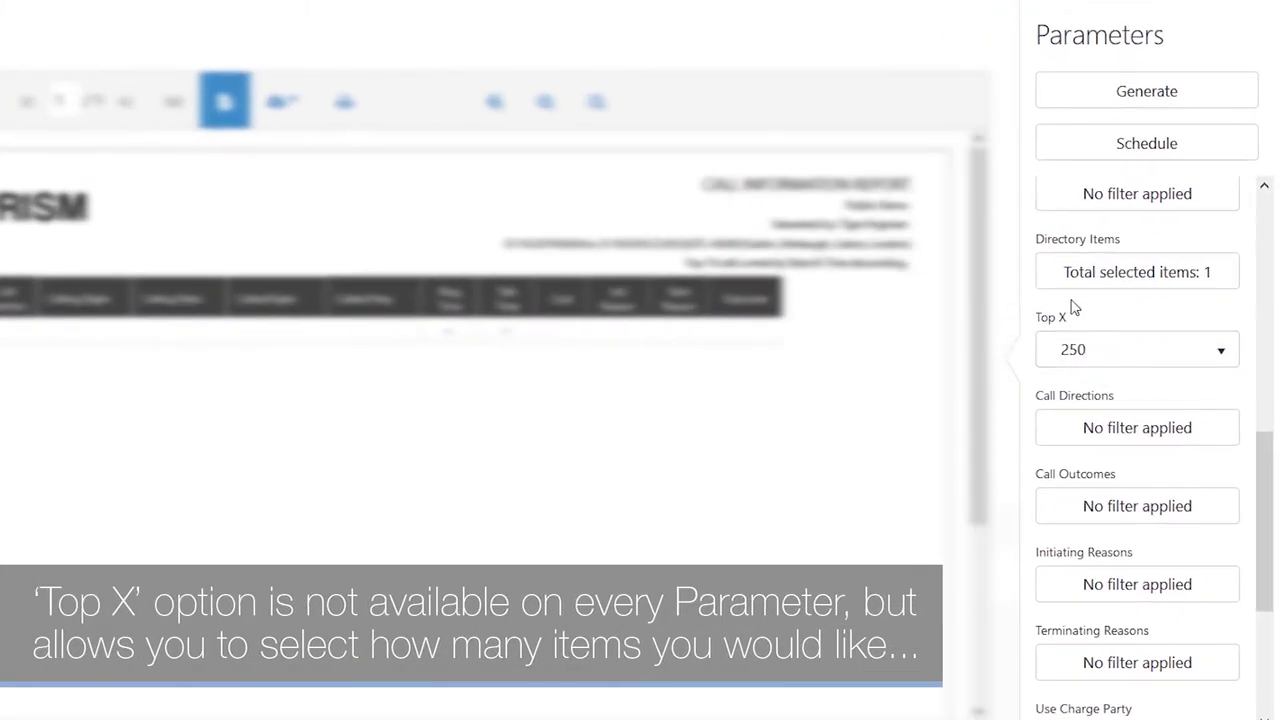
Generate the Call Information report limited to the top 10 calls.
left_click(1086, 349)
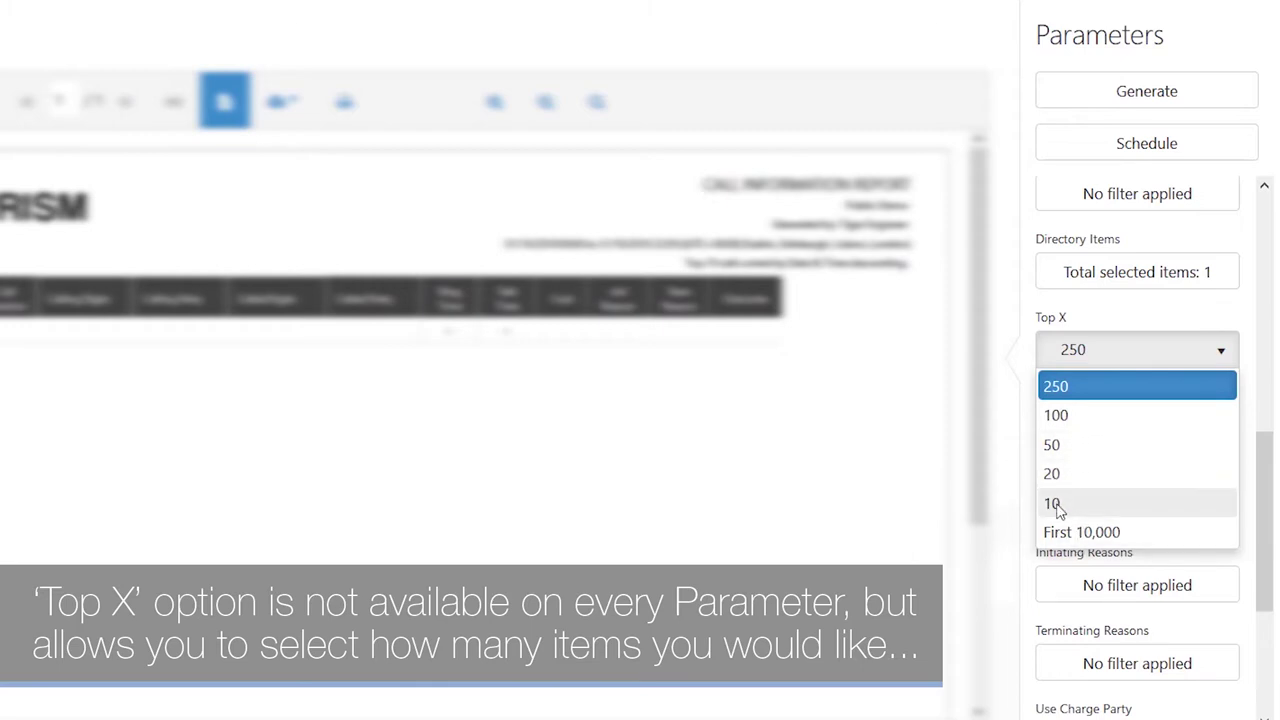
left_click(1058, 505)
left_click(1160, 106)
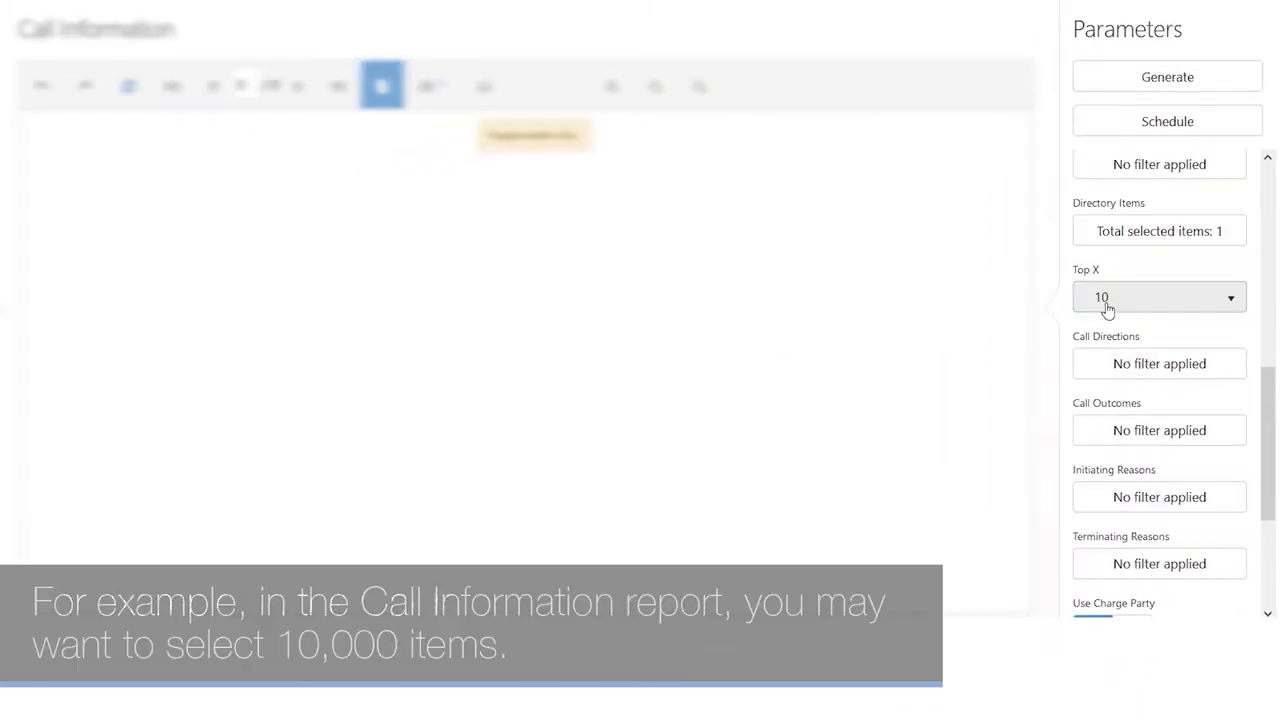
Change the Top X limit to First 10,000 and expand the Usage reports.
left_click(1137, 305)
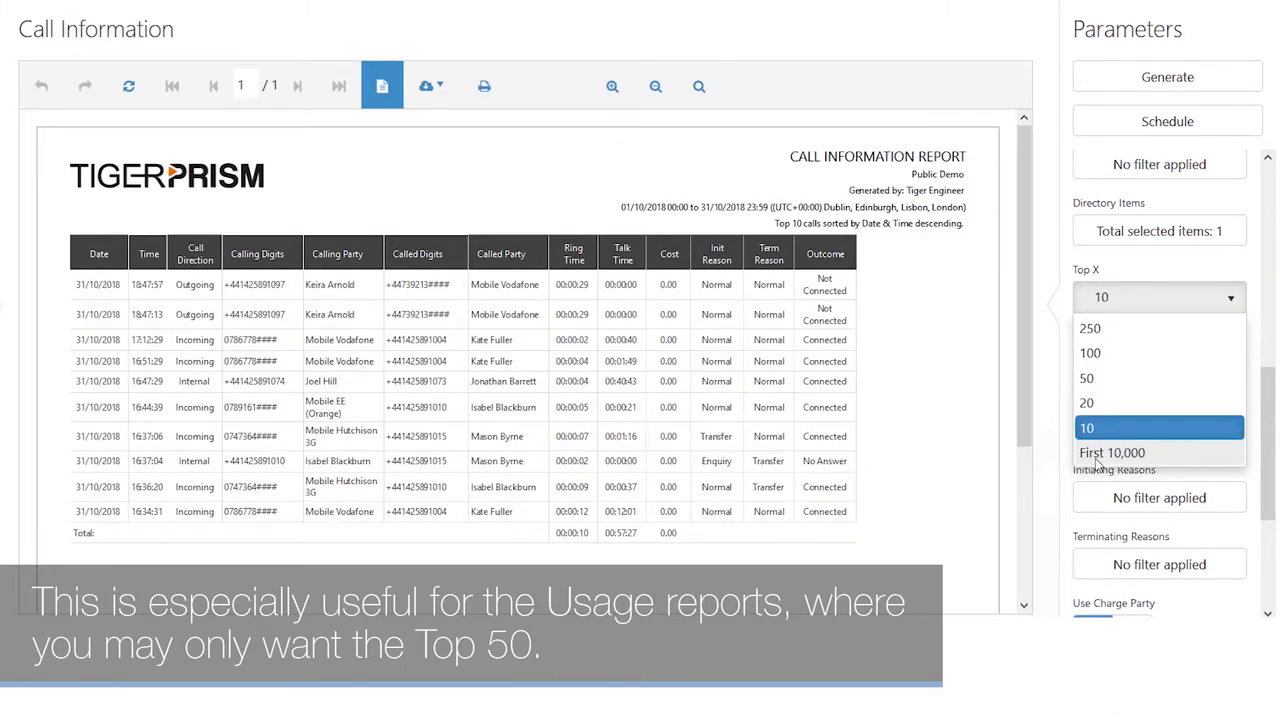
left_click(1099, 455)
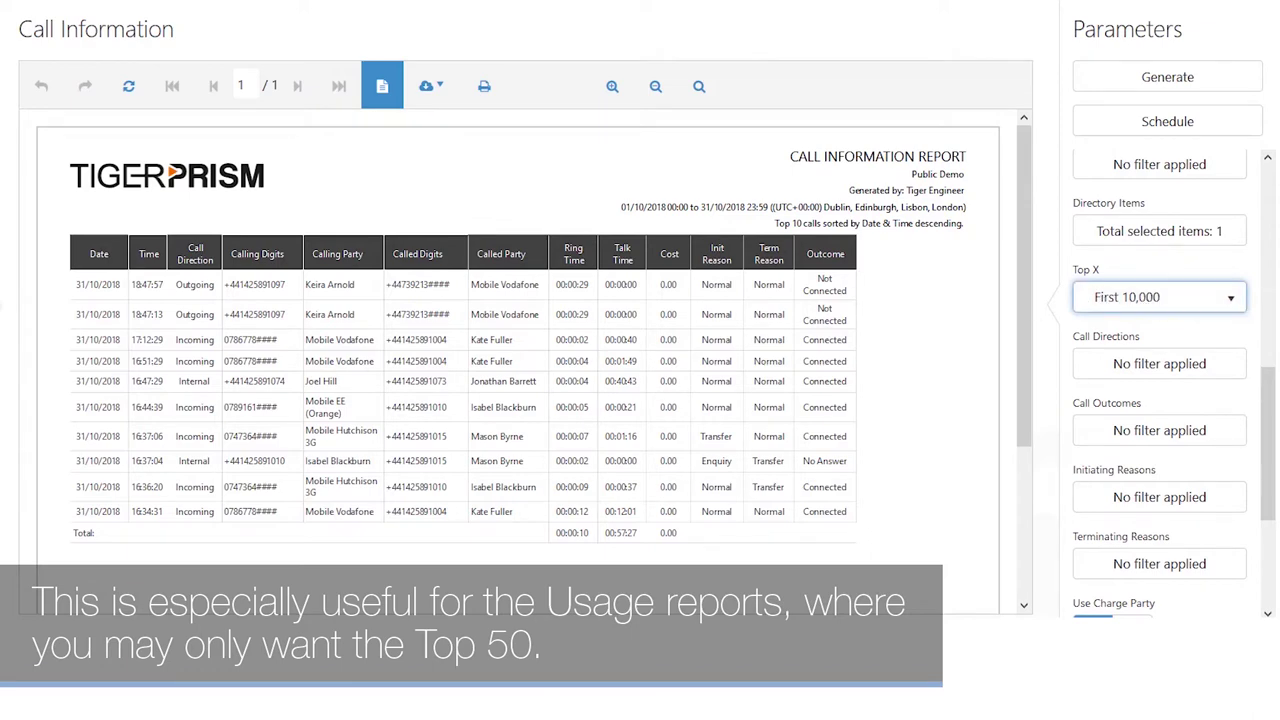
left_click(85, 258)
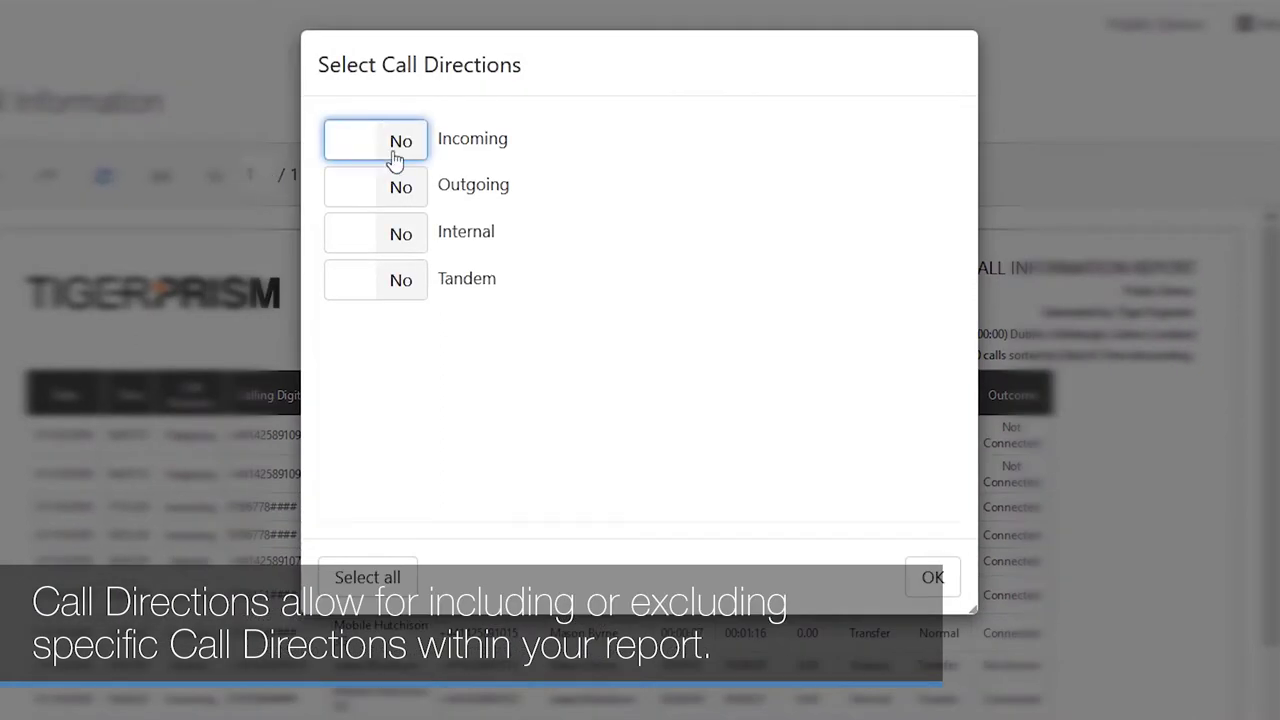
Limit Call Directions to Outgoing calls only.
left_click(396, 158)
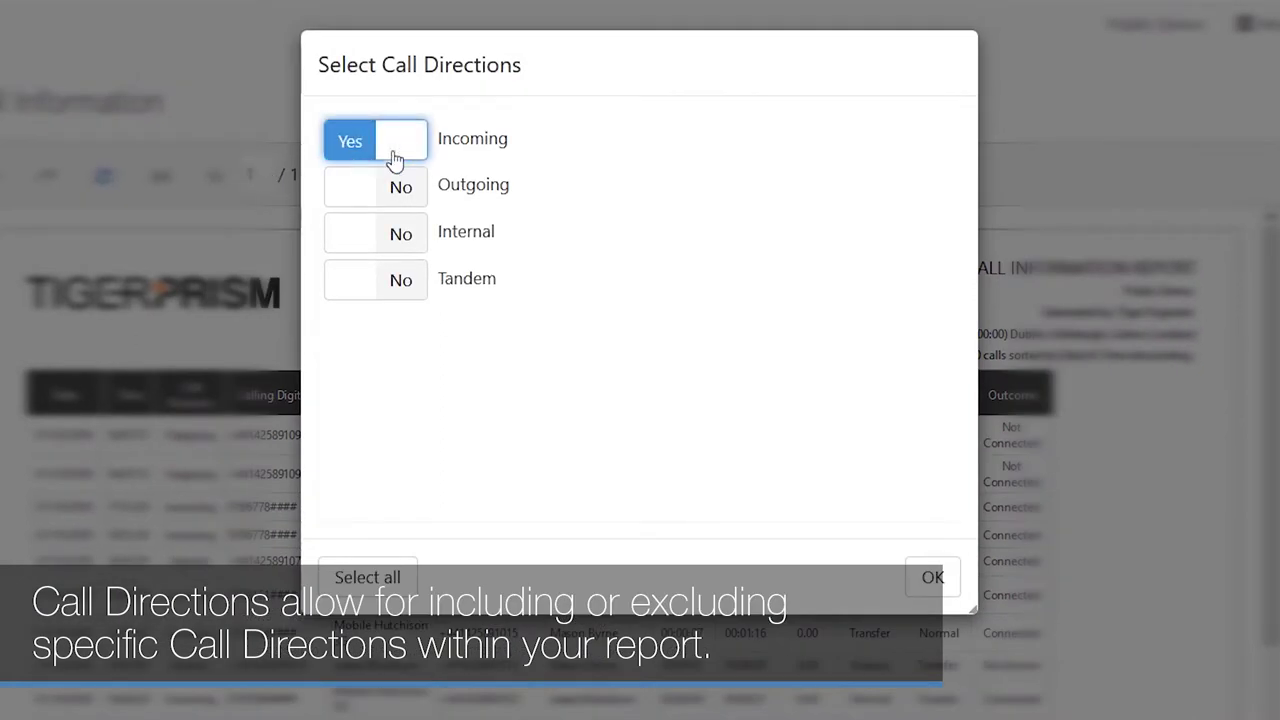
left_click(394, 158)
left_click(406, 196)
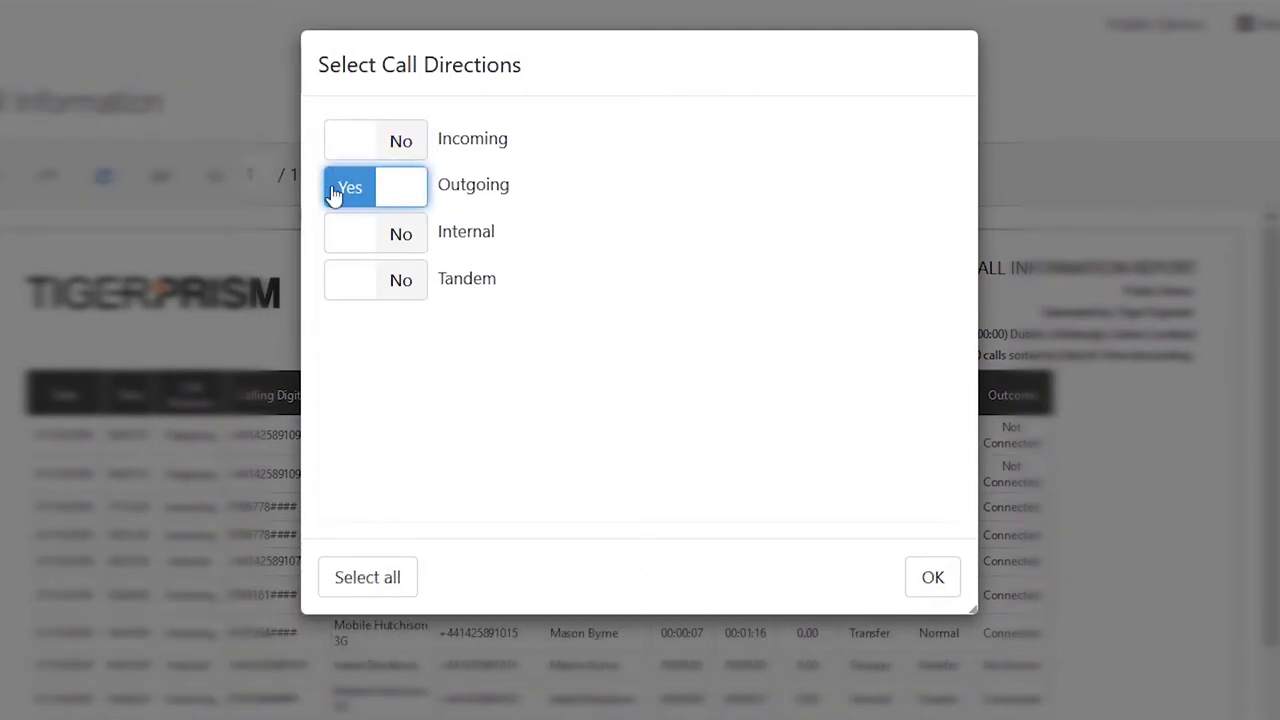
left_click(930, 578)
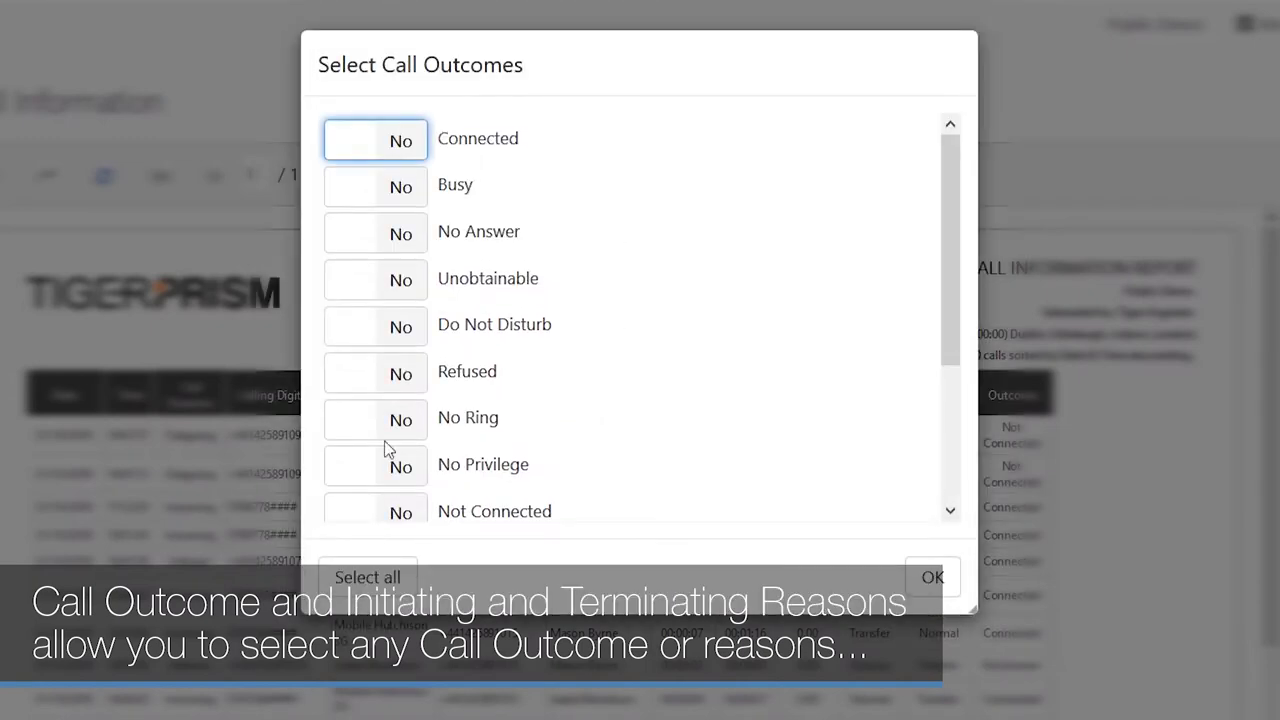
Toggle Connected, Busy and No Answer outcomes back off, leaving Call Outcomes unfiltered.
left_click(403, 146)
left_click(400, 189)
left_click(409, 237)
left_click(400, 141)
left_click(400, 187)
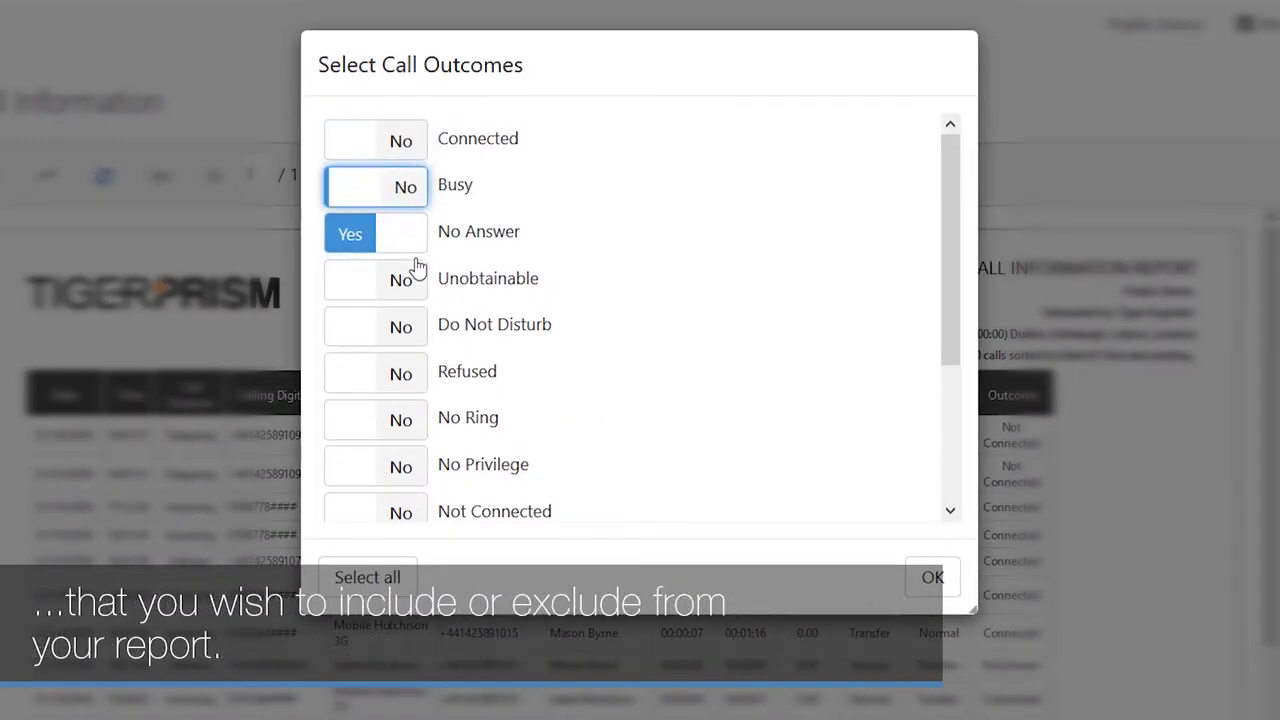
left_click(400, 233)
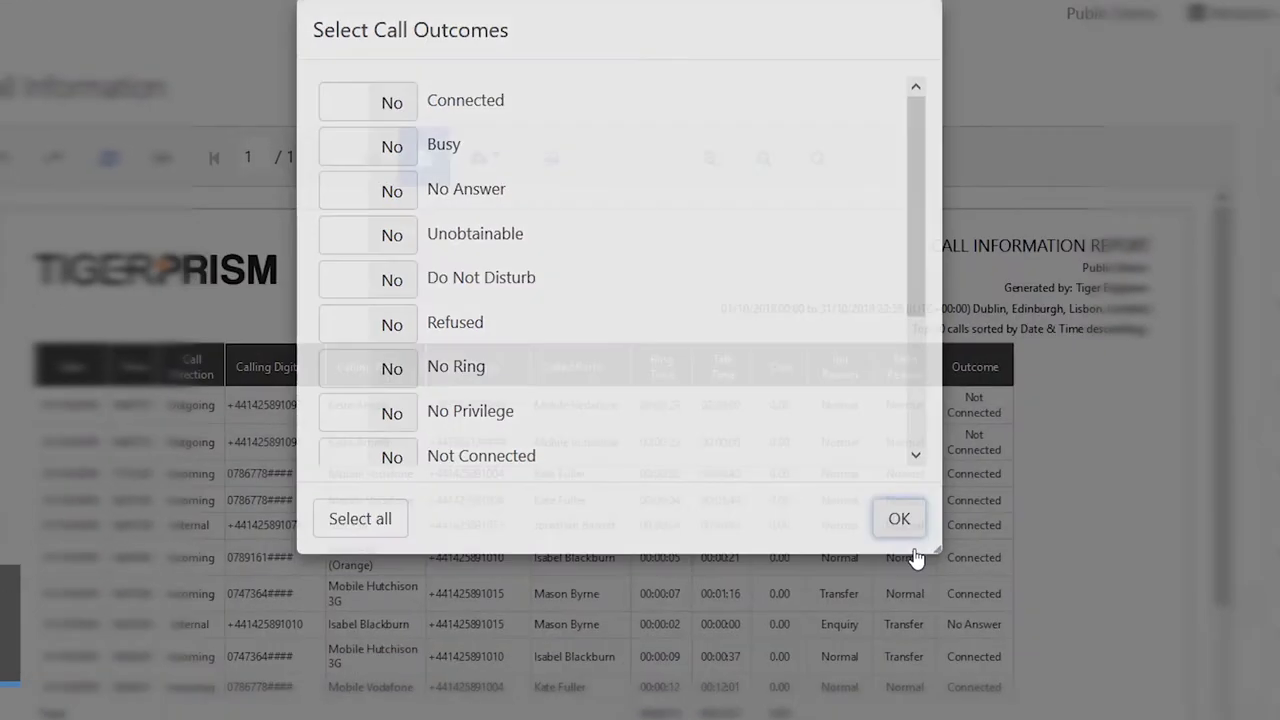
left_click(932, 580)
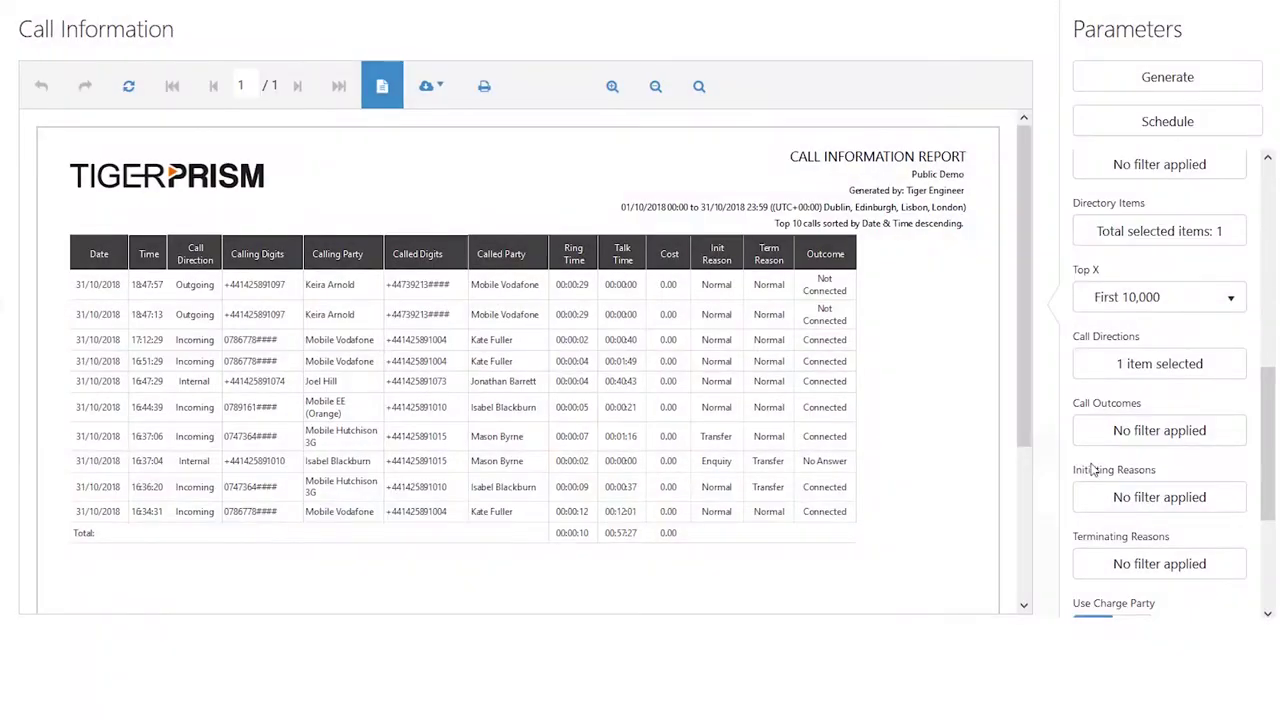
Set Use Charge Party to Yes, leaving the call outcome choices unchanged.
scroll(1172, 527, "down", 3)
scroll(1172, 527, "down", 2)
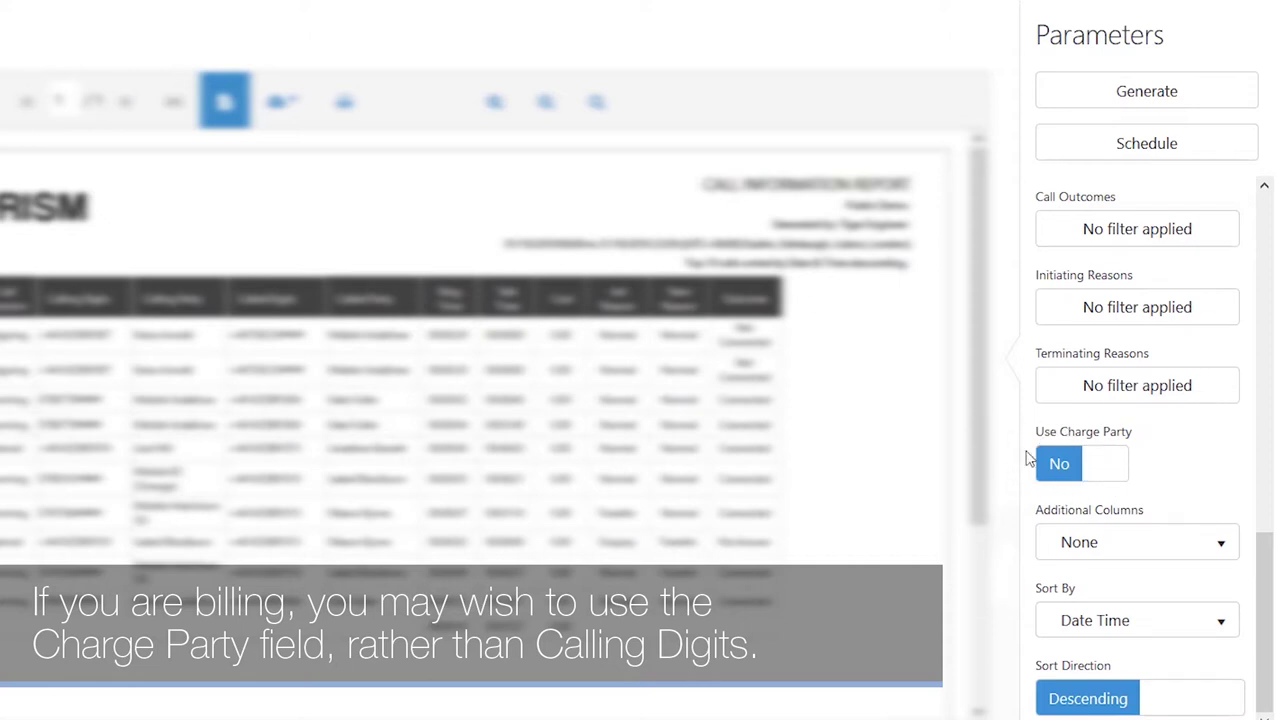
left_click(1081, 477)
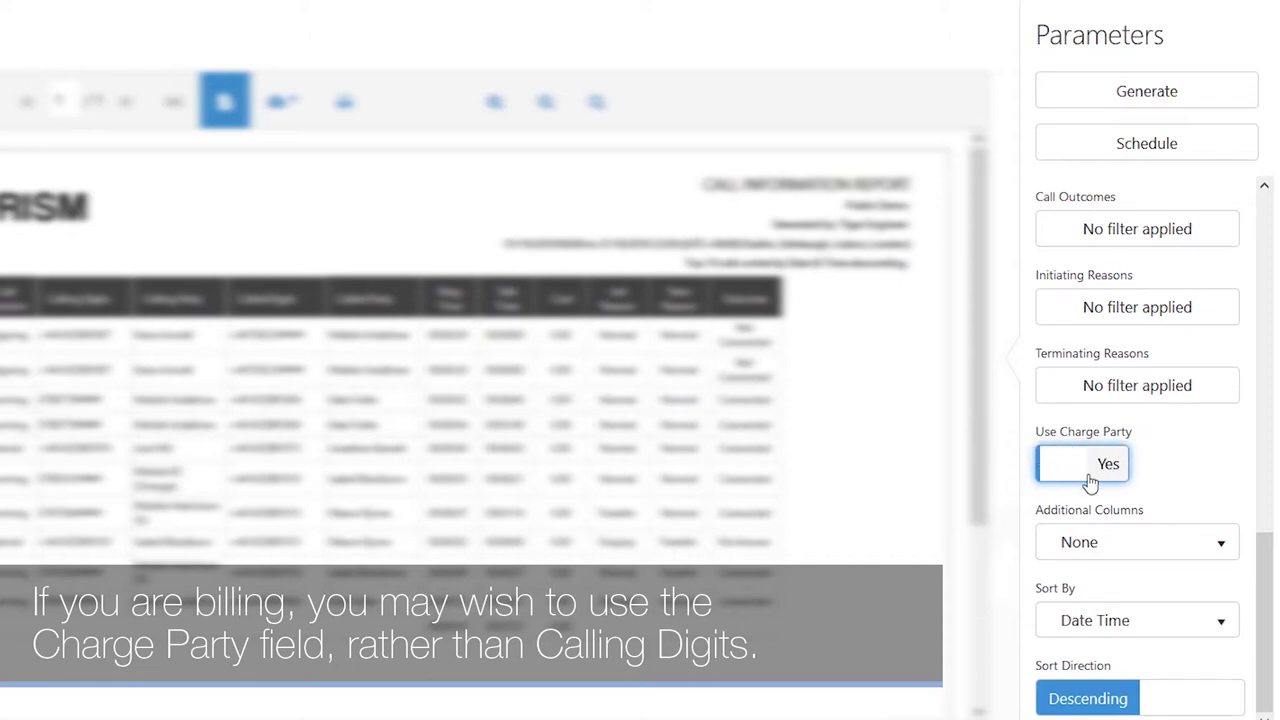
left_click_drag(1149, 447, 1036, 445)
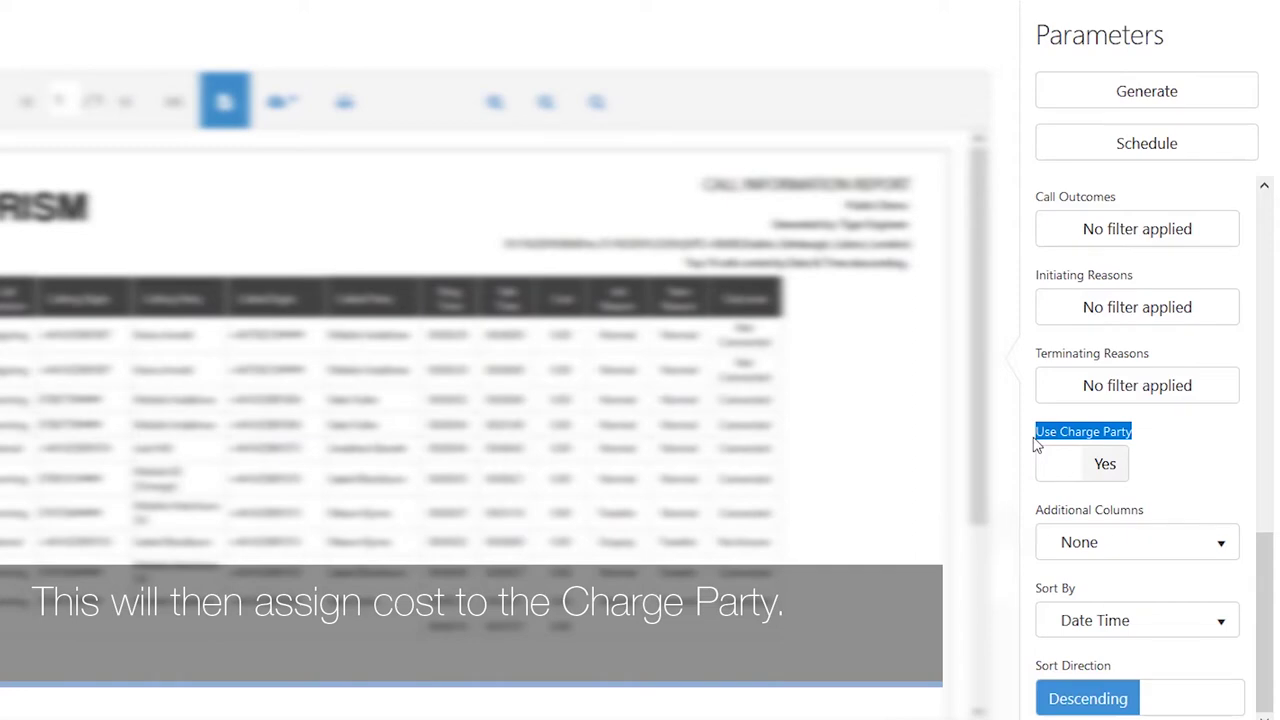
left_click(1127, 232)
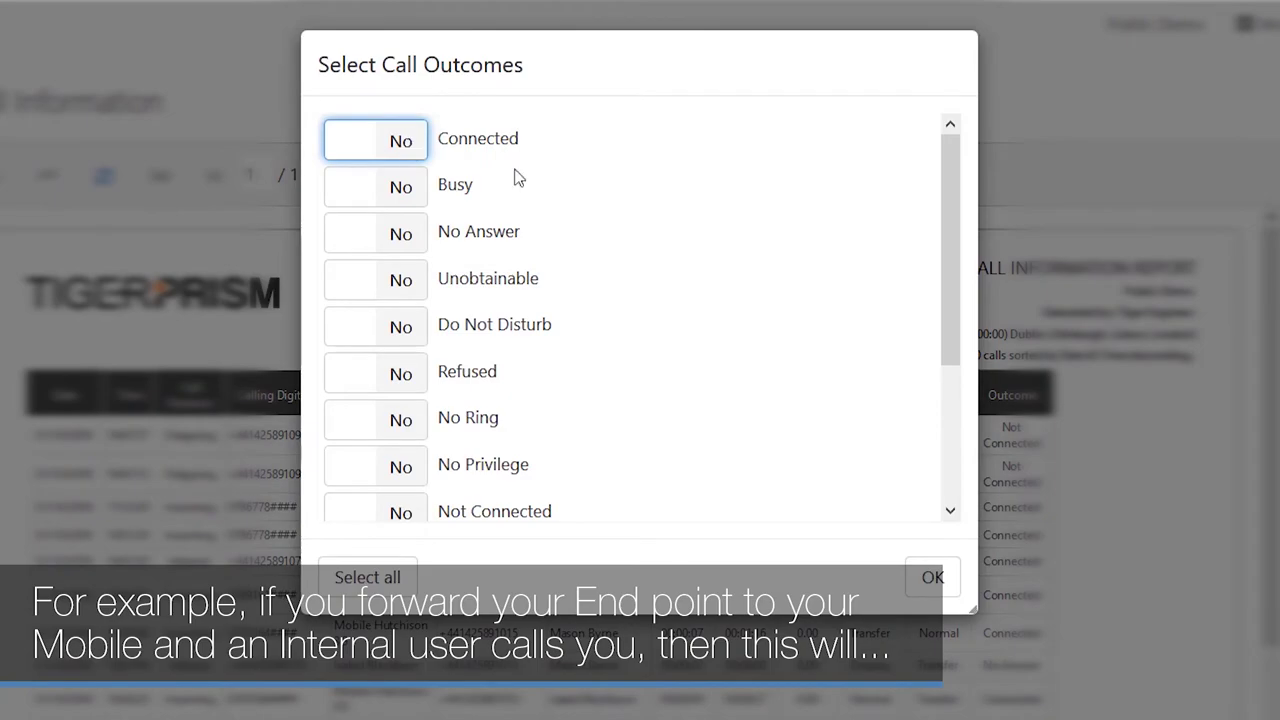
left_click(930, 578)
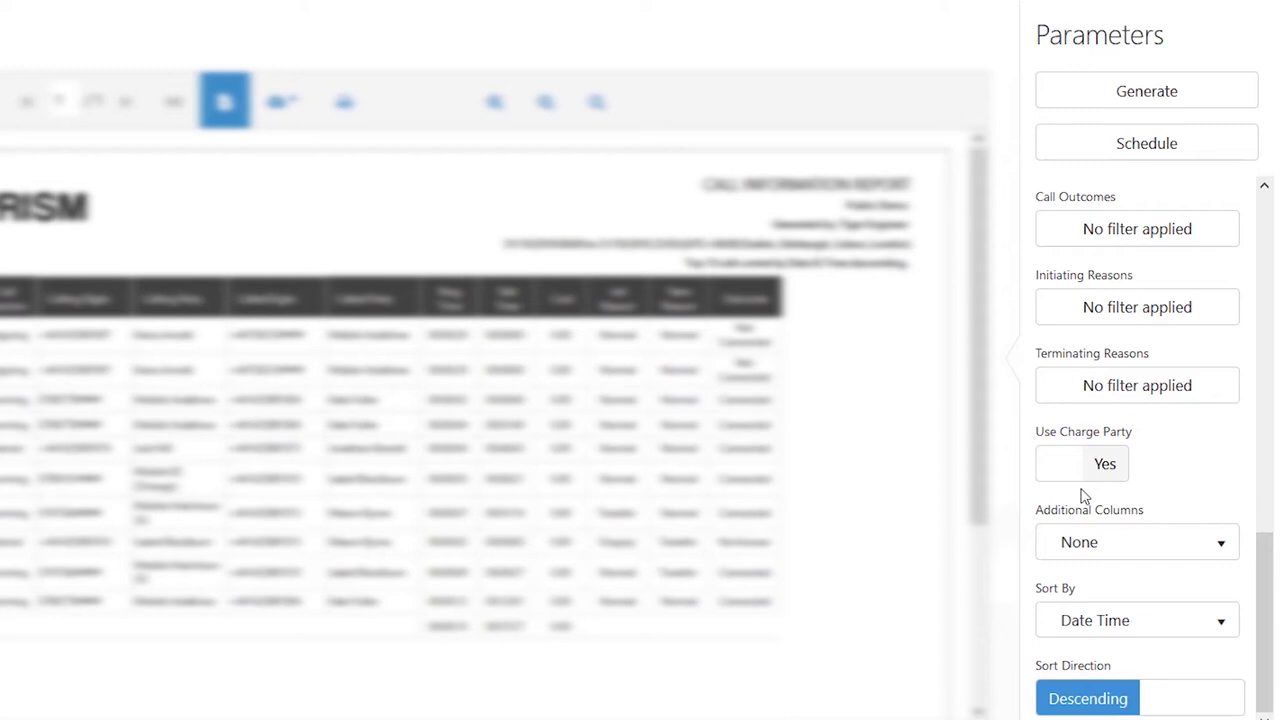
Sort the calls by Cost, keep Descending direction, and generate the report.
left_click(1114, 620)
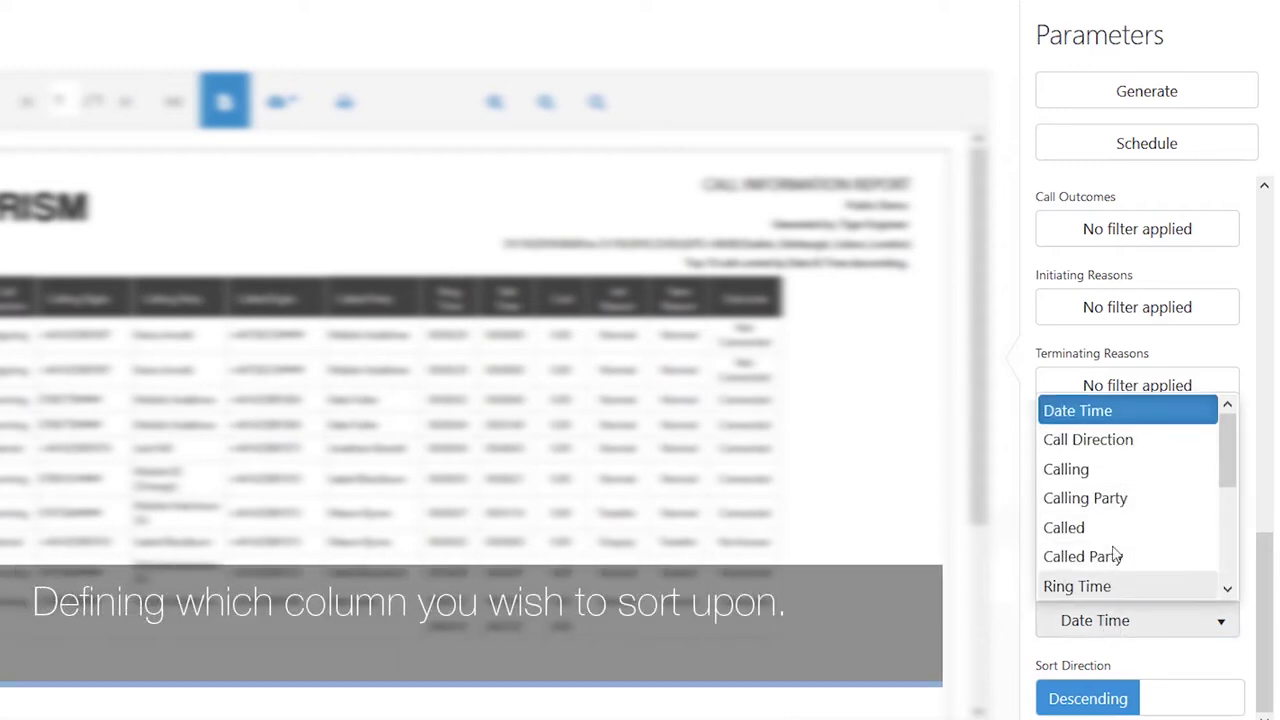
scroll(1106, 554, "down", 2)
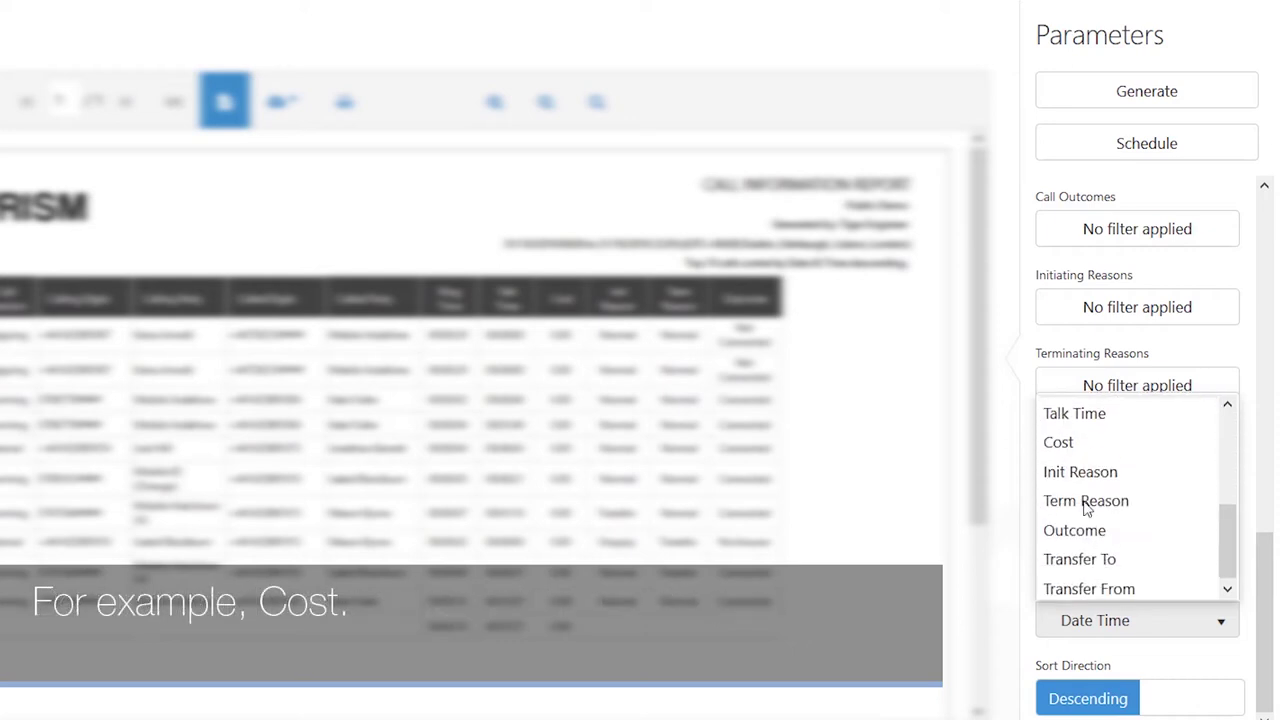
left_click(1057, 440)
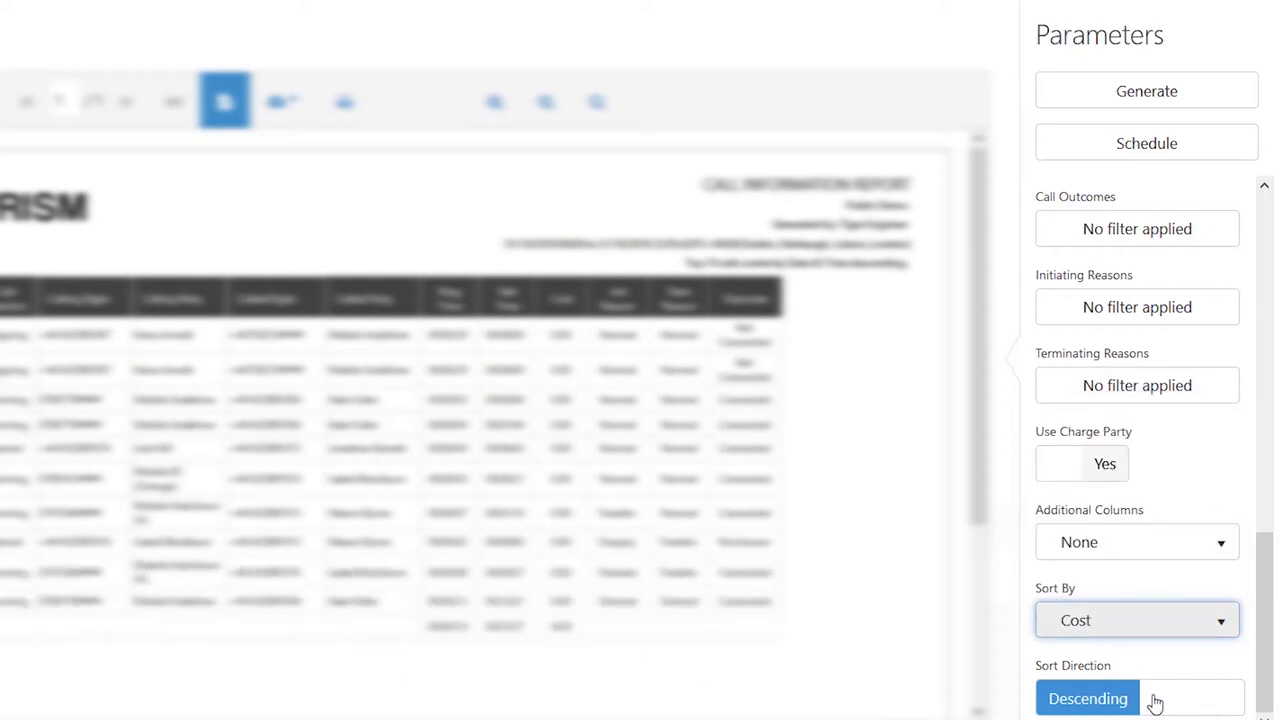
left_click(1055, 700)
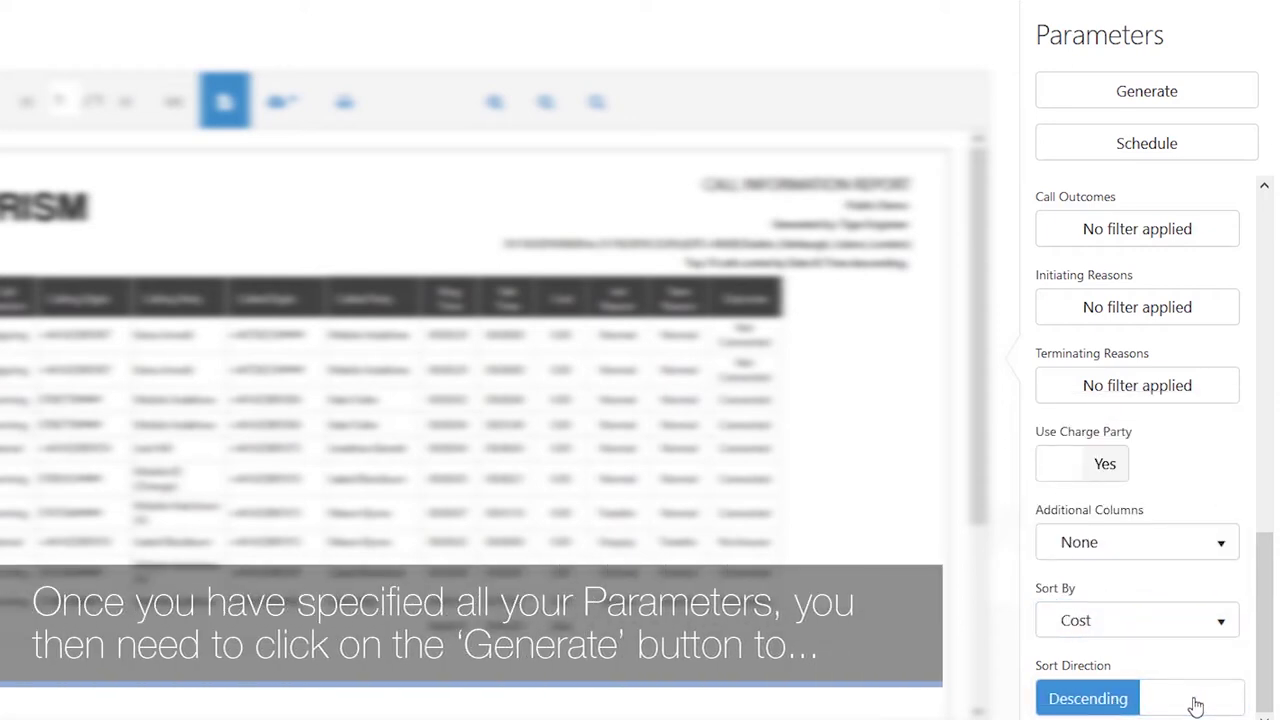
left_click(1131, 105)
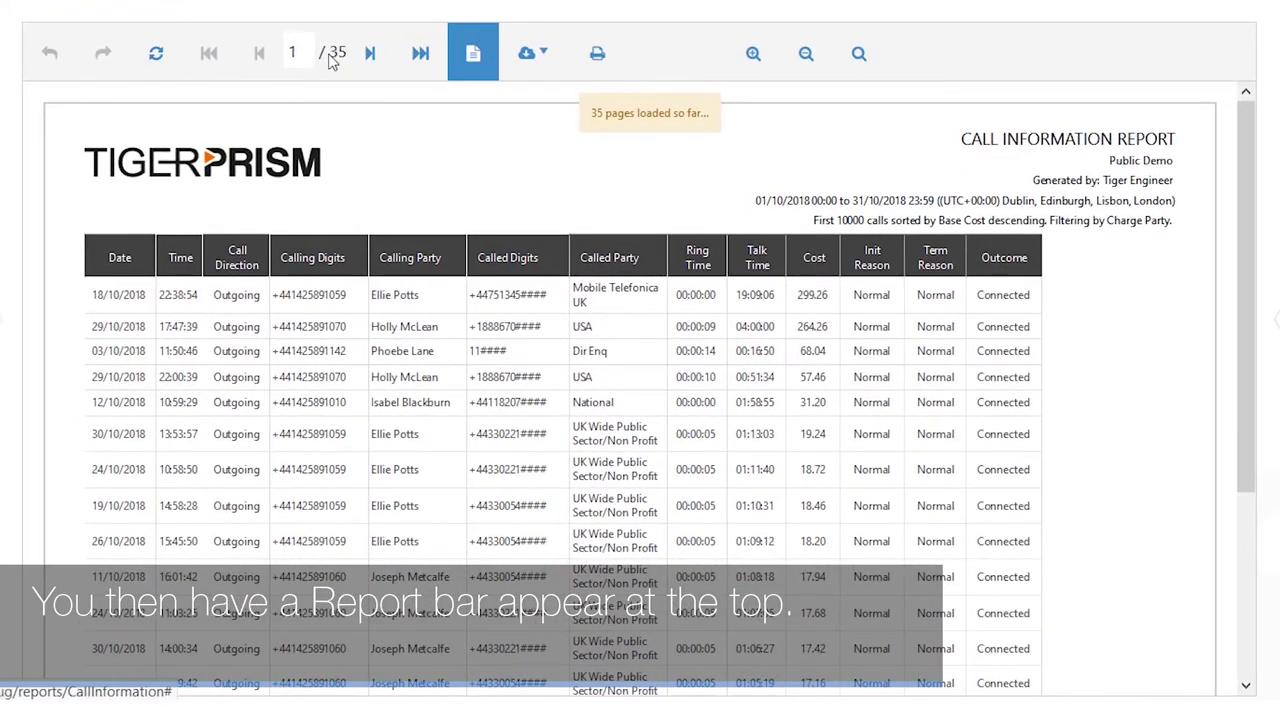
Advance two pages, jump to the last page (65 of 65), and show the export formats.
left_click(368, 55)
left_click(368, 63)
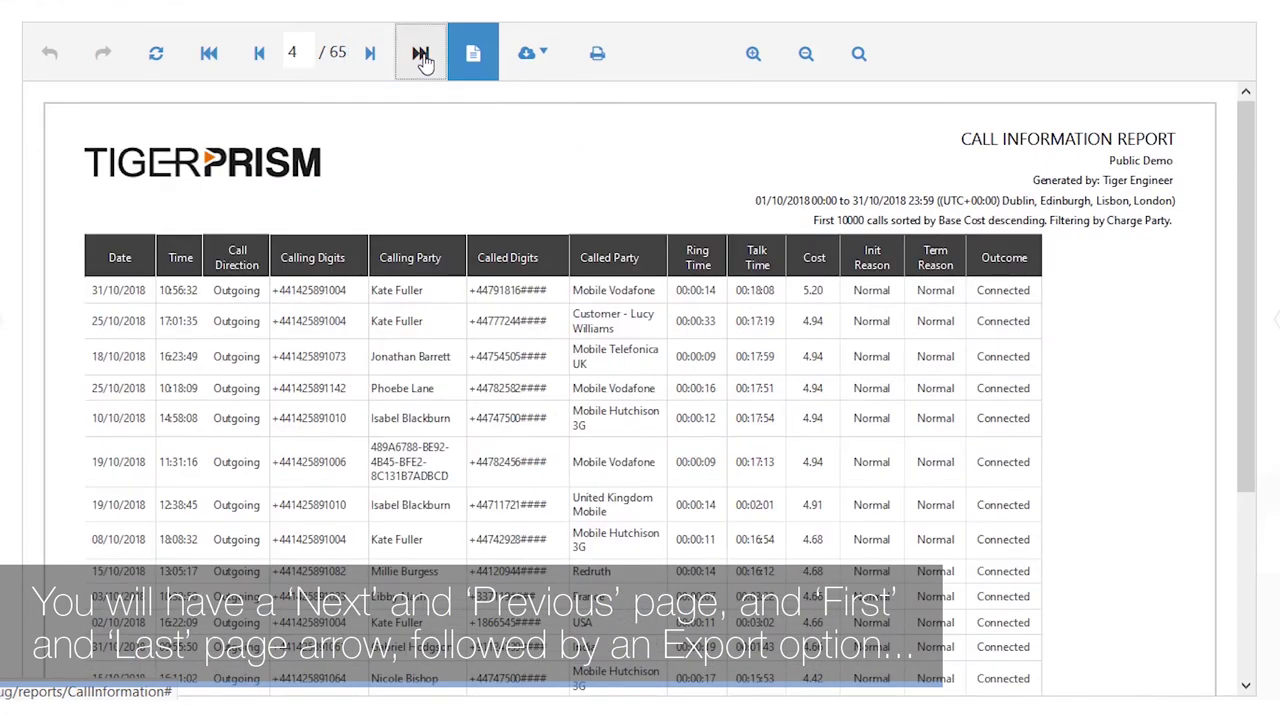
left_click(420, 58)
left_click(531, 55)
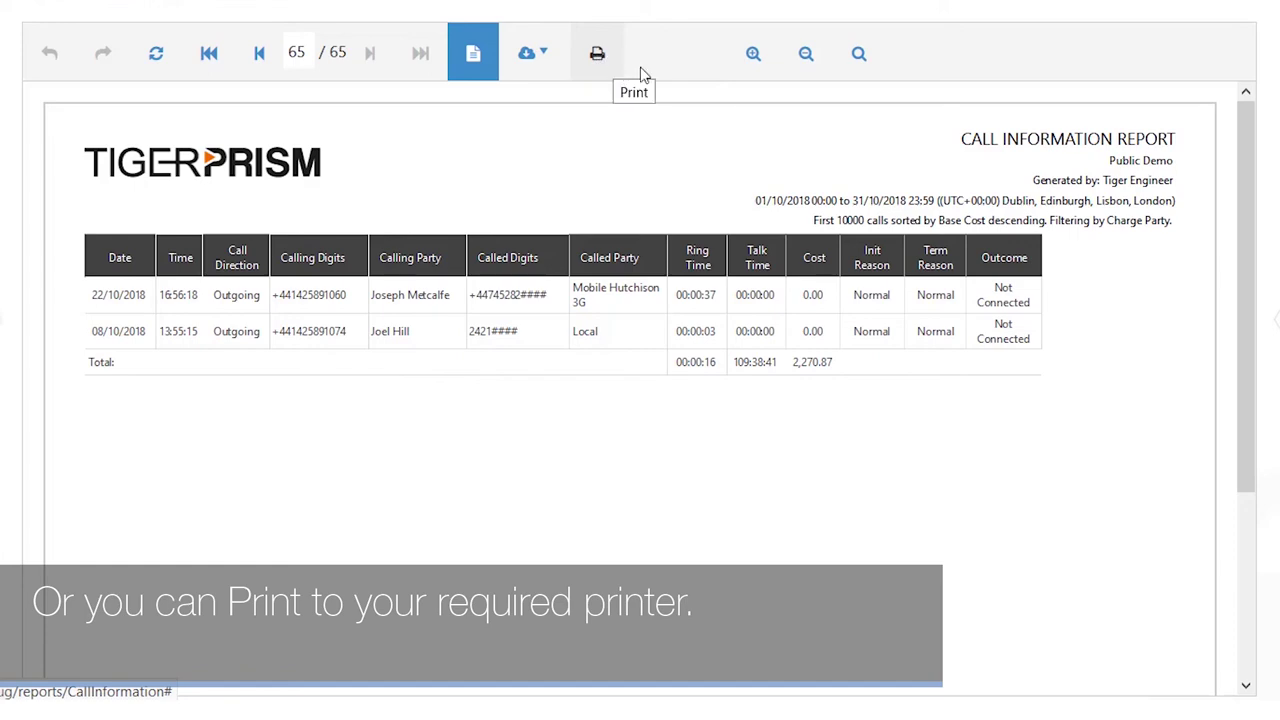
Zoom the report page in twice, out twice, then fit the whole page in view.
left_click(754, 60)
left_click(754, 60)
left_click(806, 60)
left_click(806, 60)
left_click(856, 60)
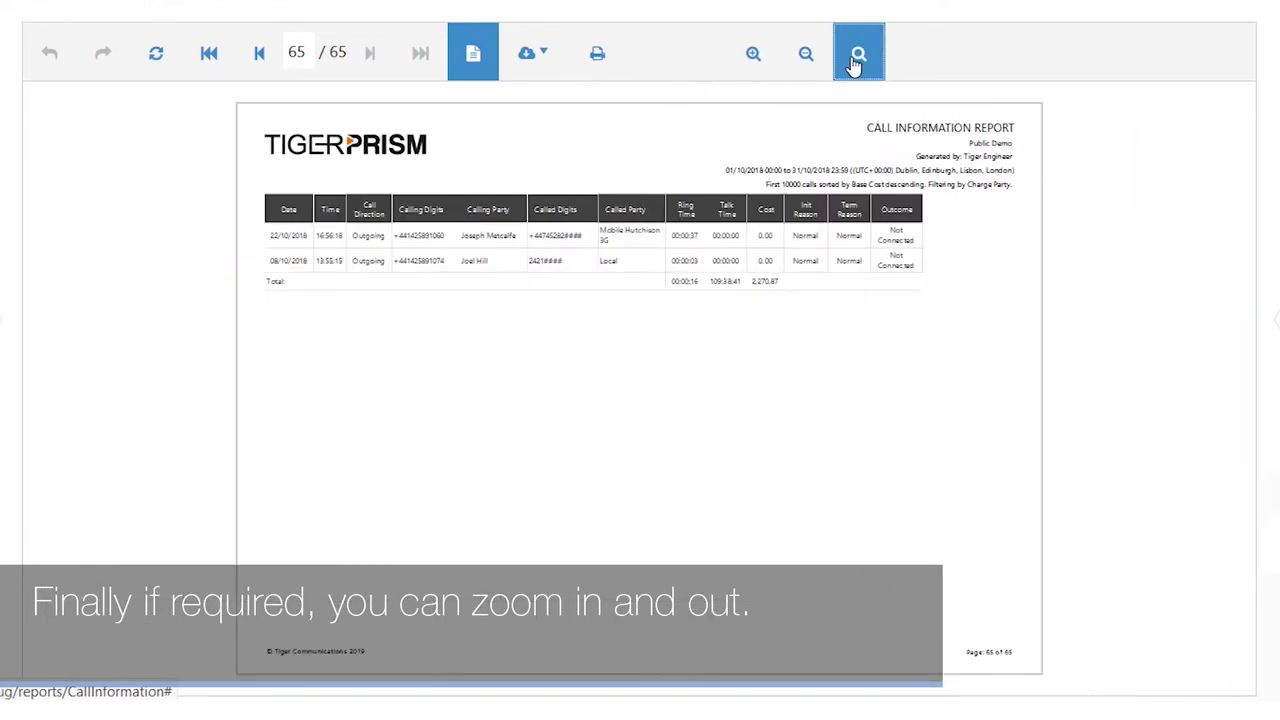